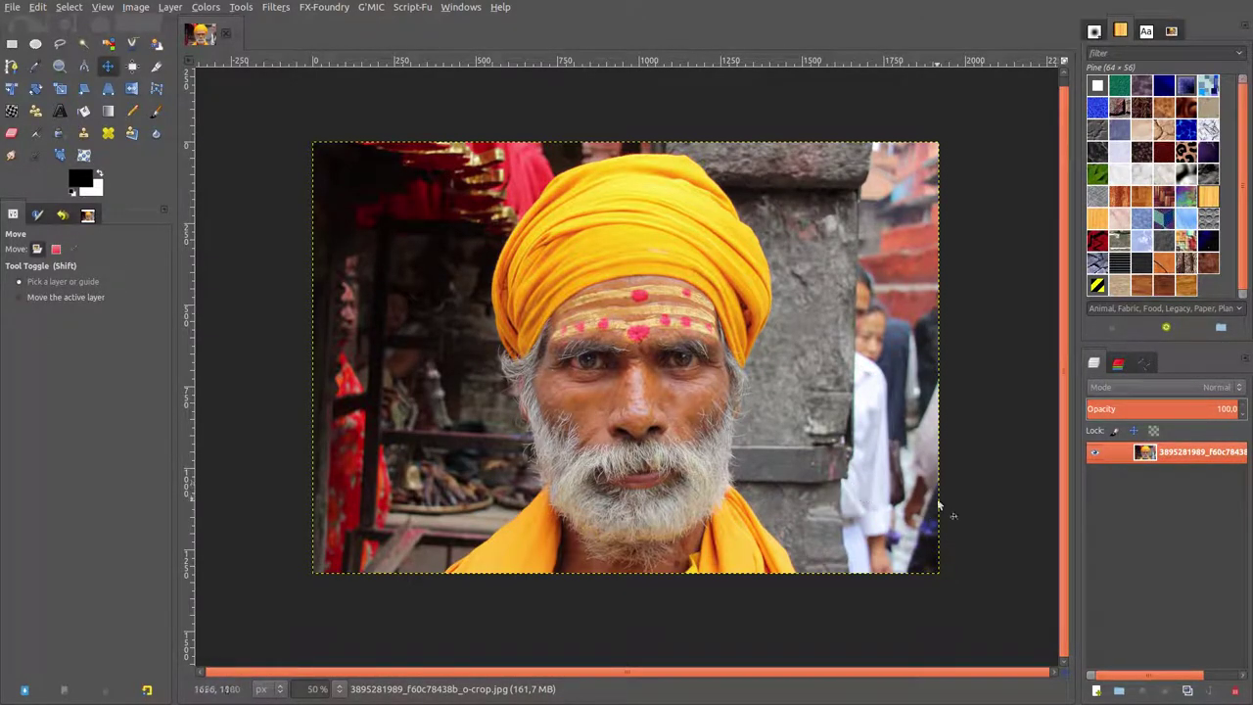
Duplicate the portrait layer three times, hide a lower copy, and invert the top copy's colours.
click(1187, 690)
click(1187, 690)
click(1187, 690)
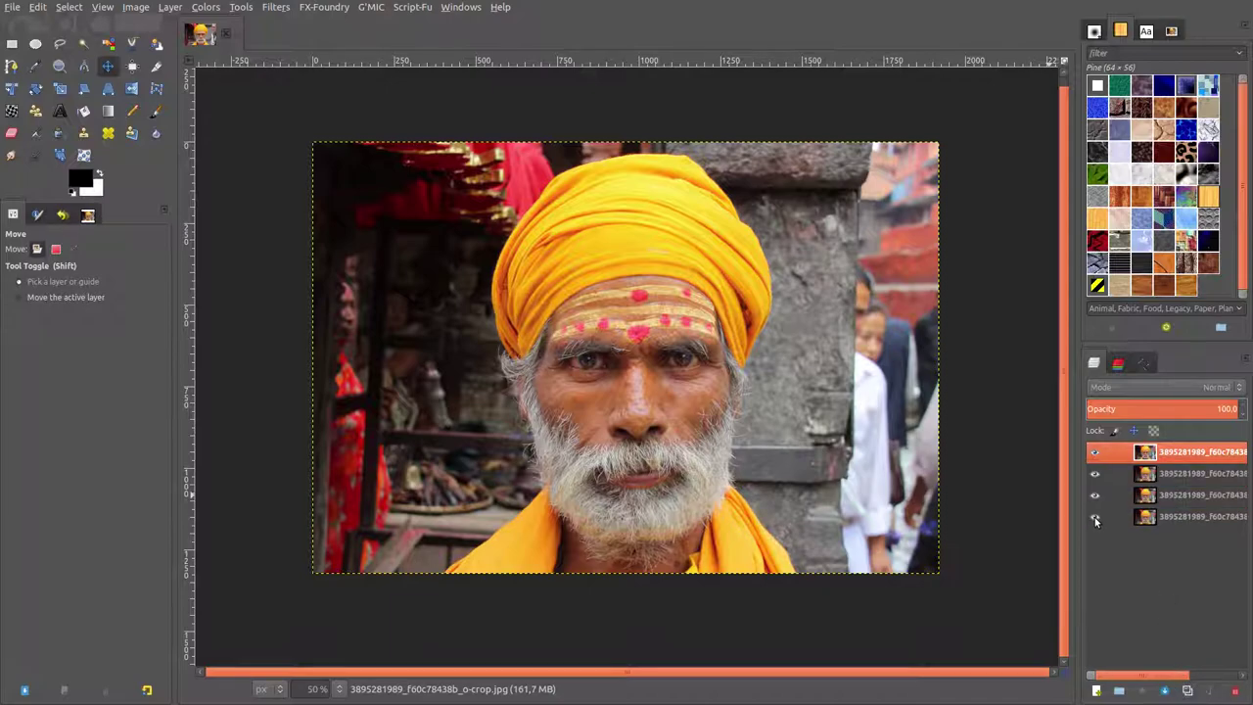
click(1095, 495)
click(206, 7)
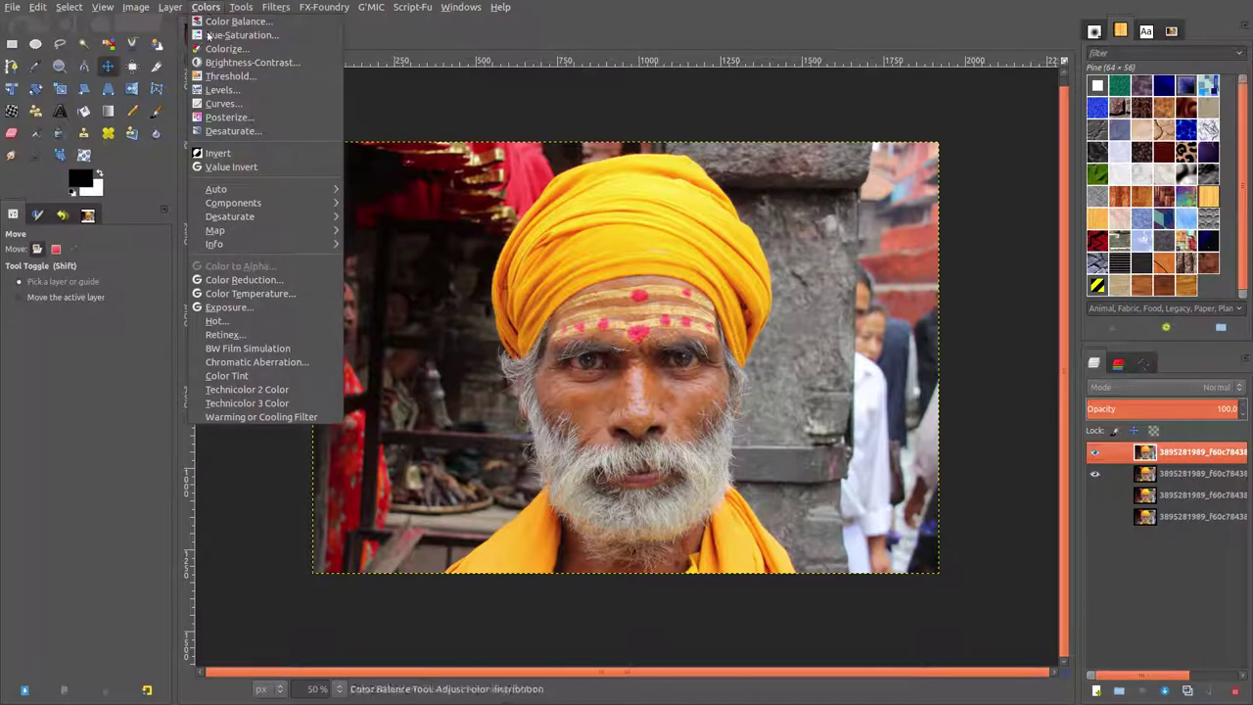
click(233, 153)
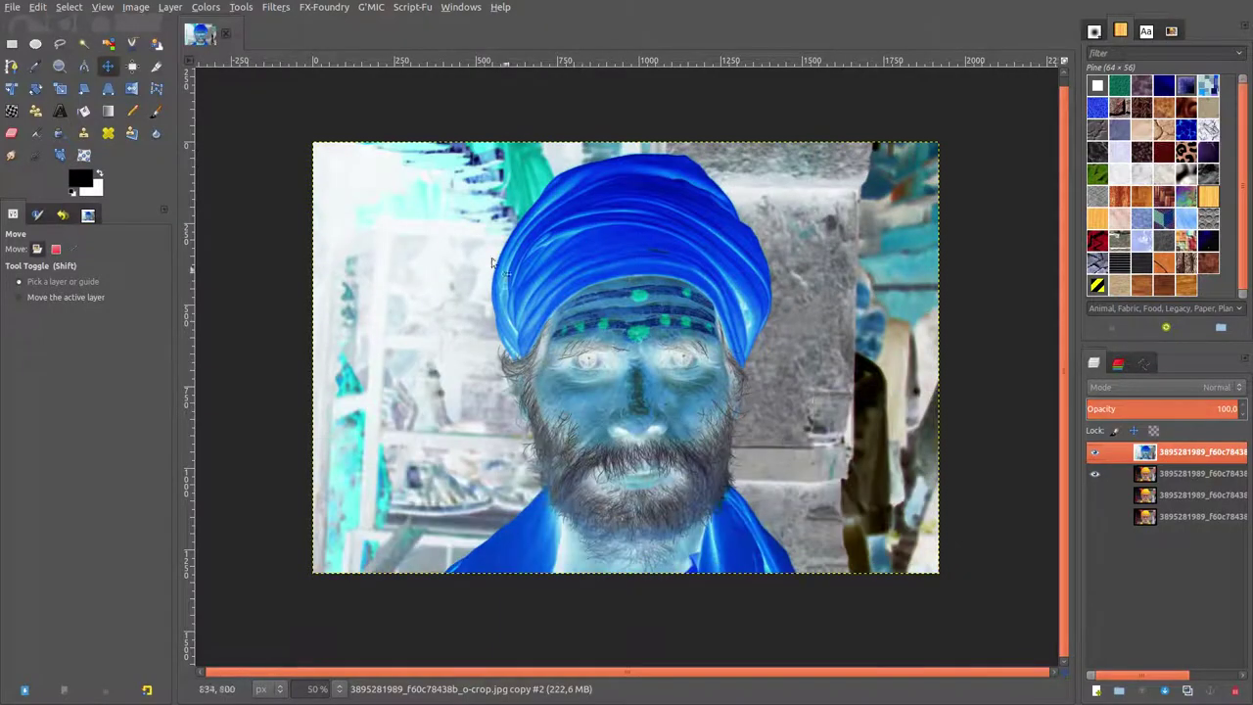
Open G'MIC with a Gross preview and select the Repair > Smooth [bilateral] filter.
click(370, 7)
click(378, 29)
click(353, 449)
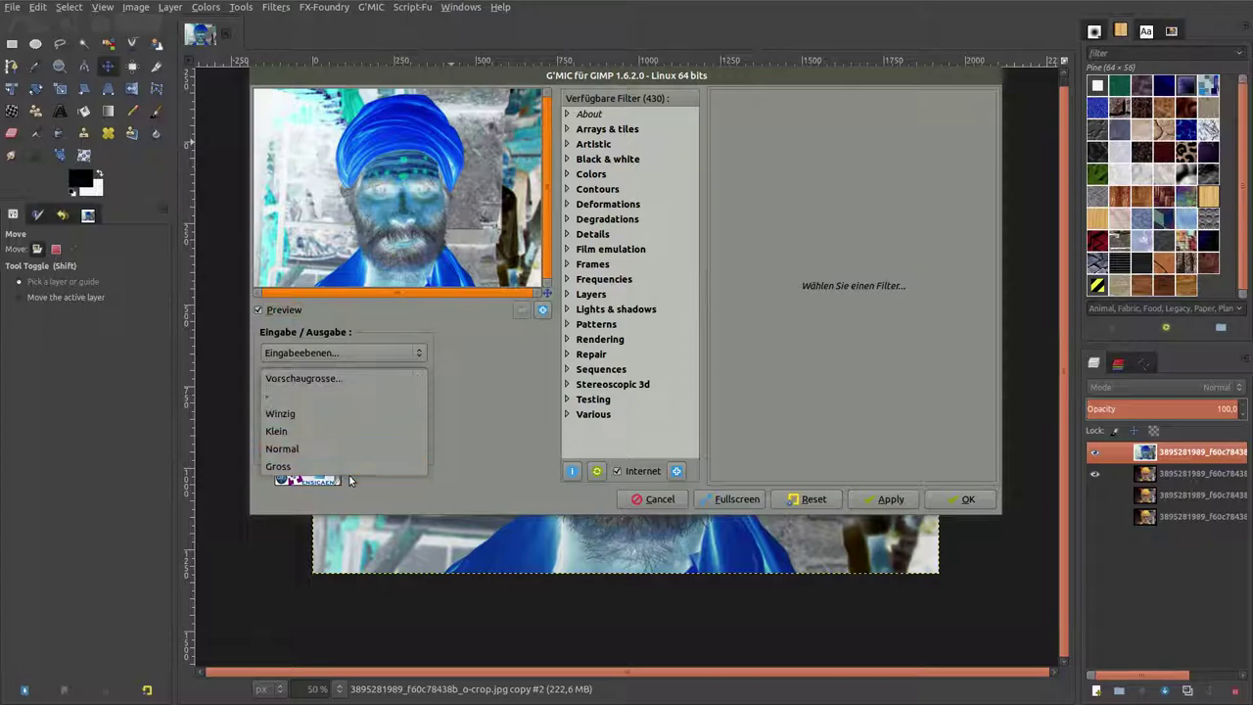
click(352, 467)
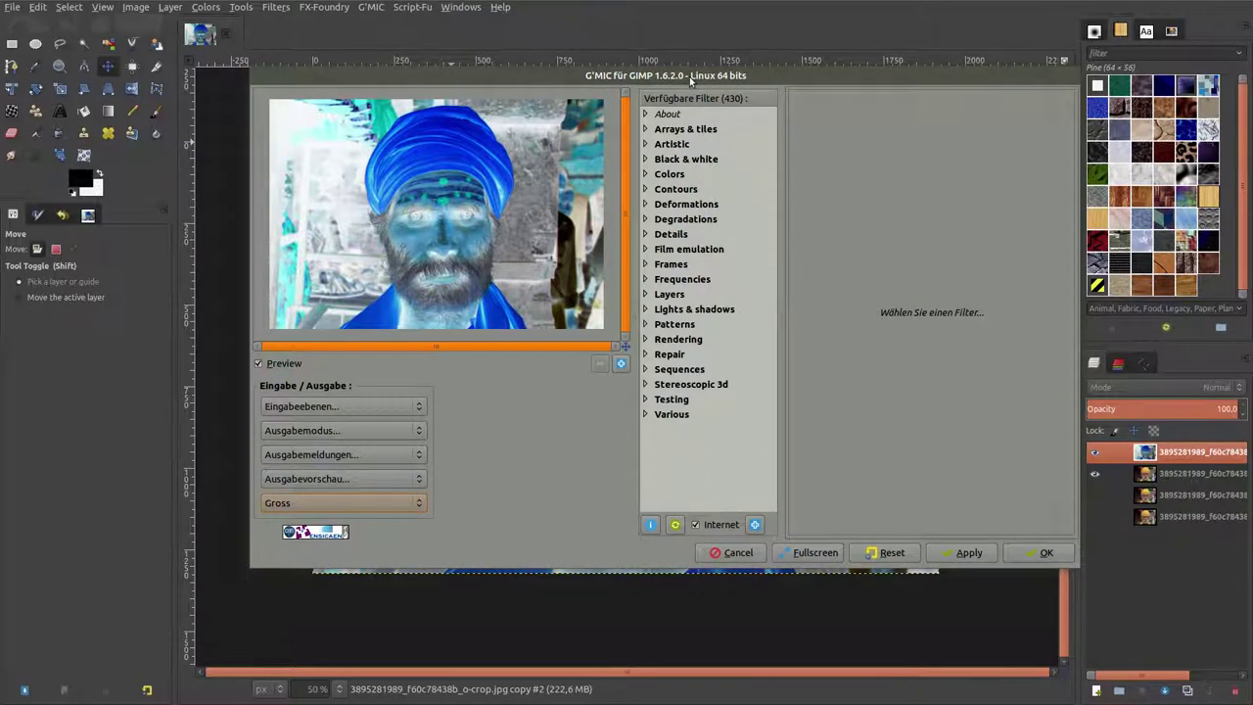
drag(689, 77, 666, 114)
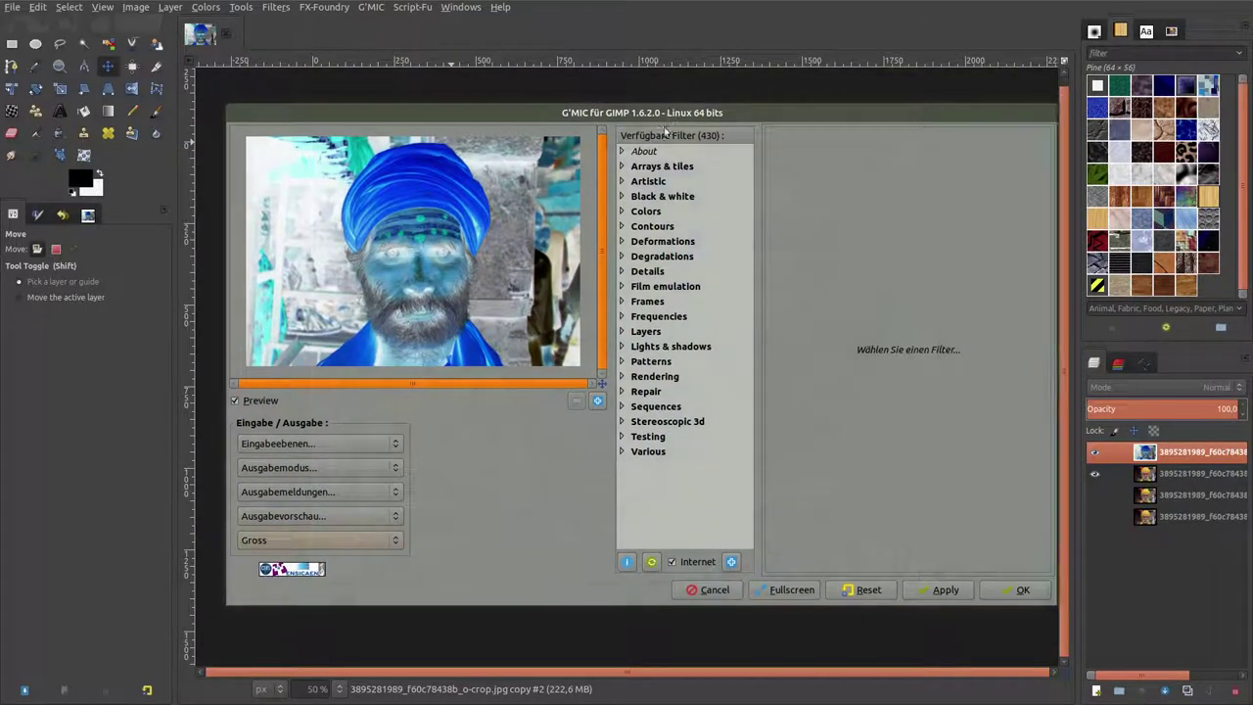
click(621, 391)
scroll(687, 451, down, 5)
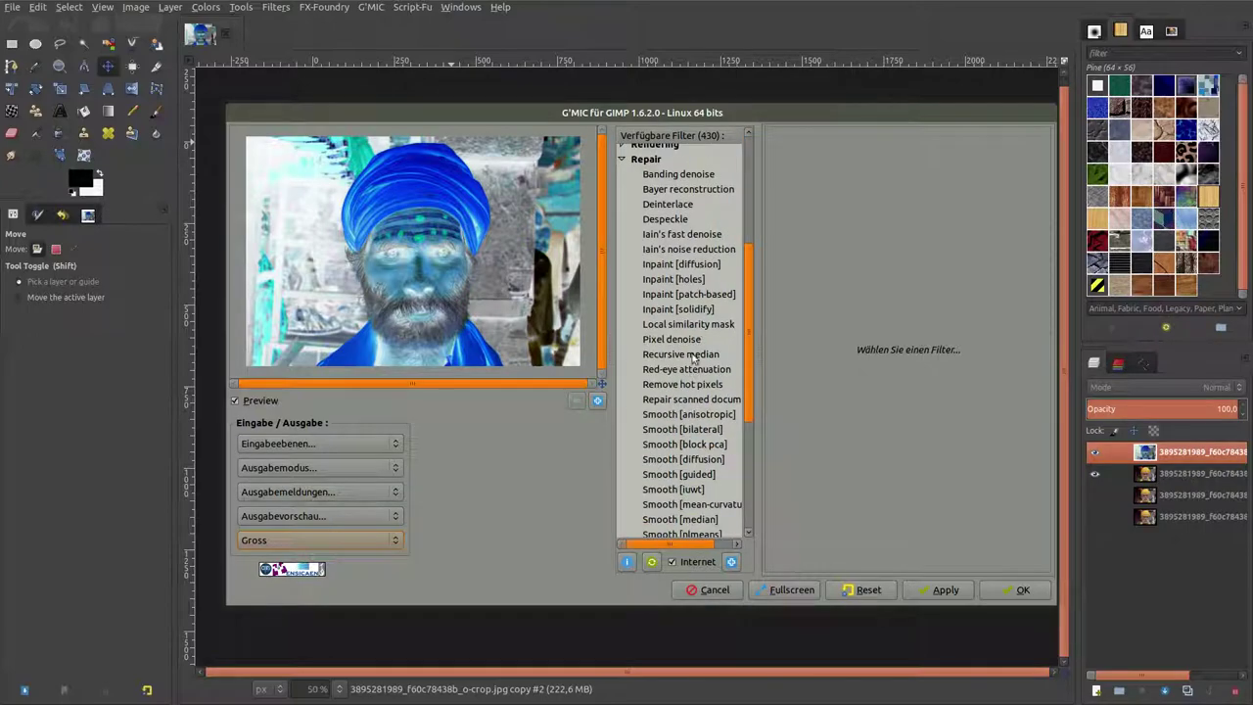
click(695, 437)
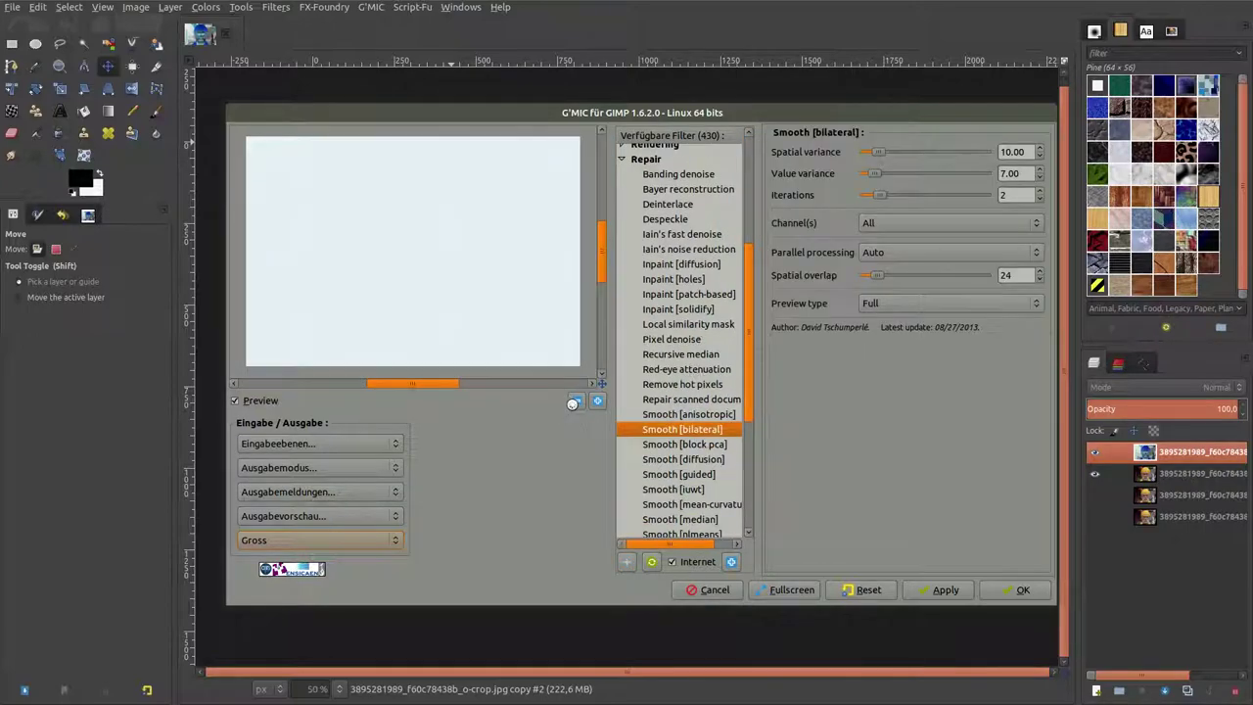
click(576, 402)
click(576, 402)
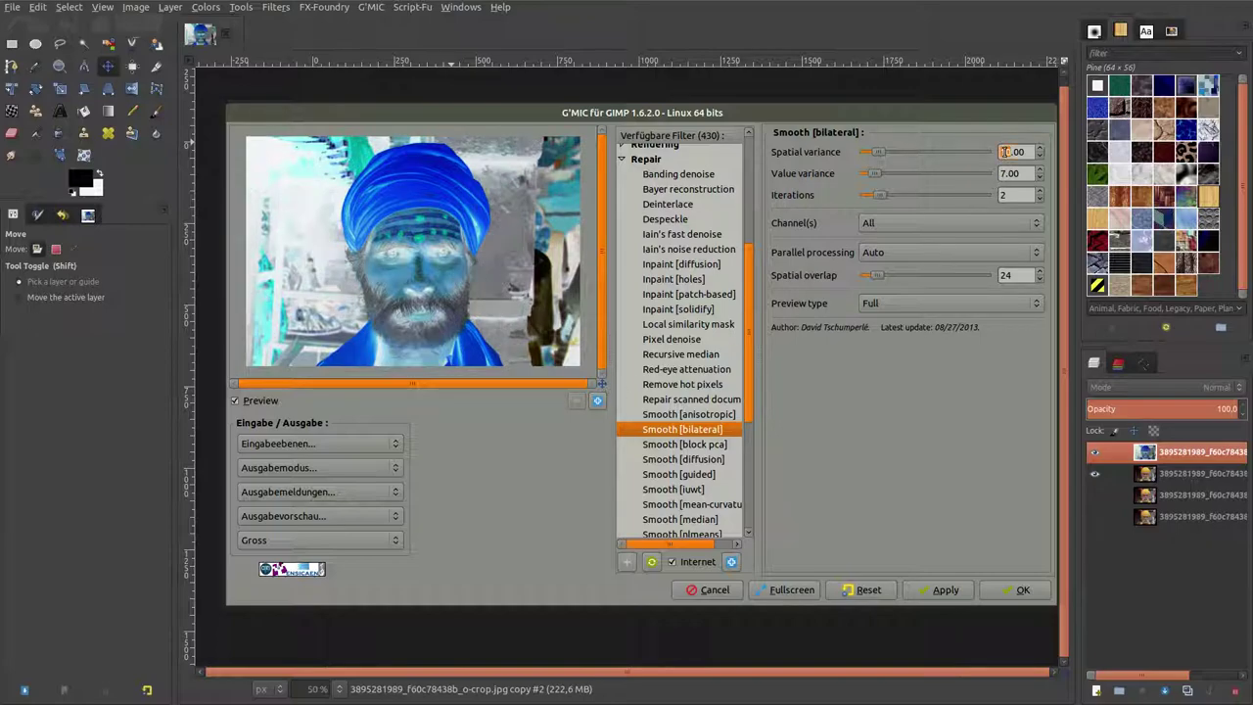
Apply Smooth [bilateral] with spatial variance 20, value variance 25, on one thread.
text(2)
click(1014, 173)
drag(1003, 173, 998, 173)
text(5)
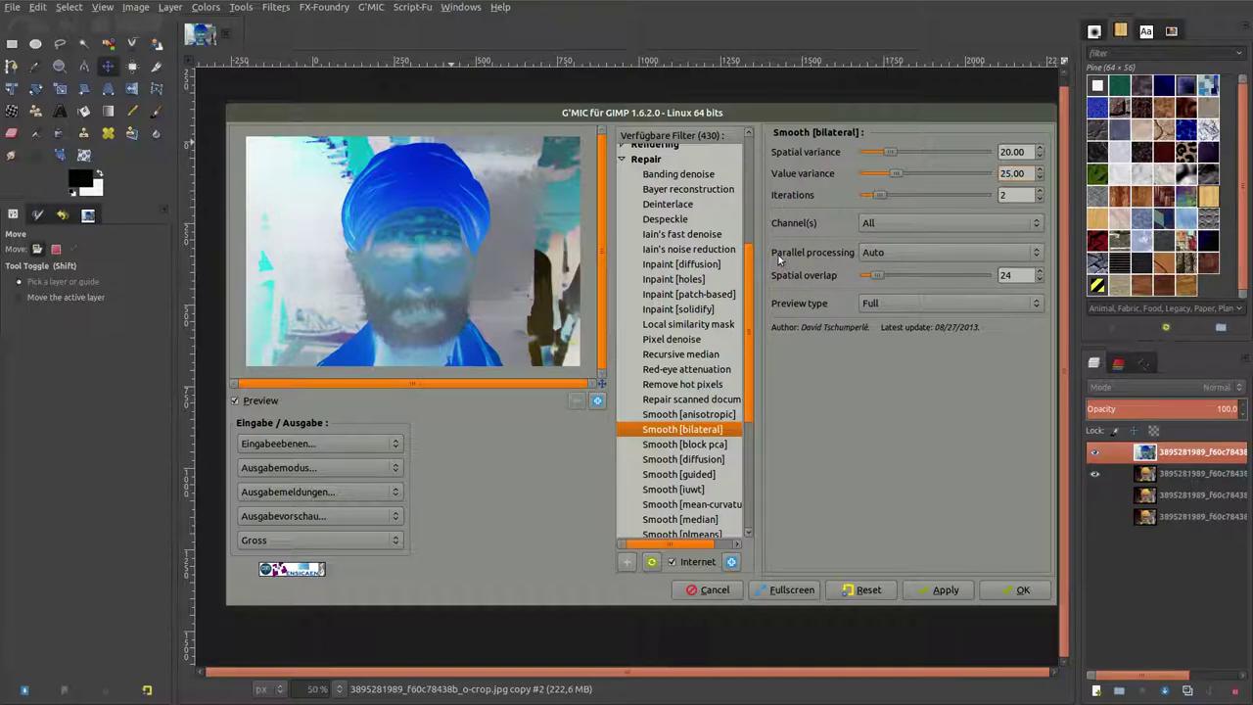
click(929, 251)
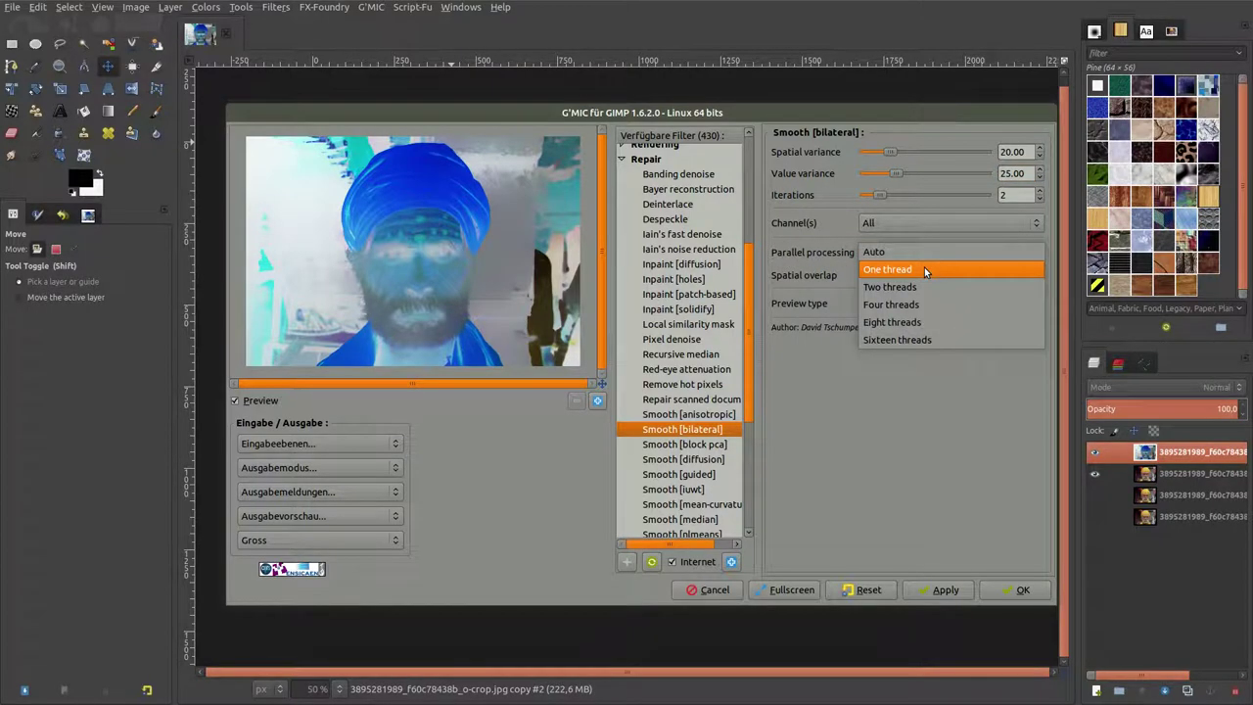
click(924, 270)
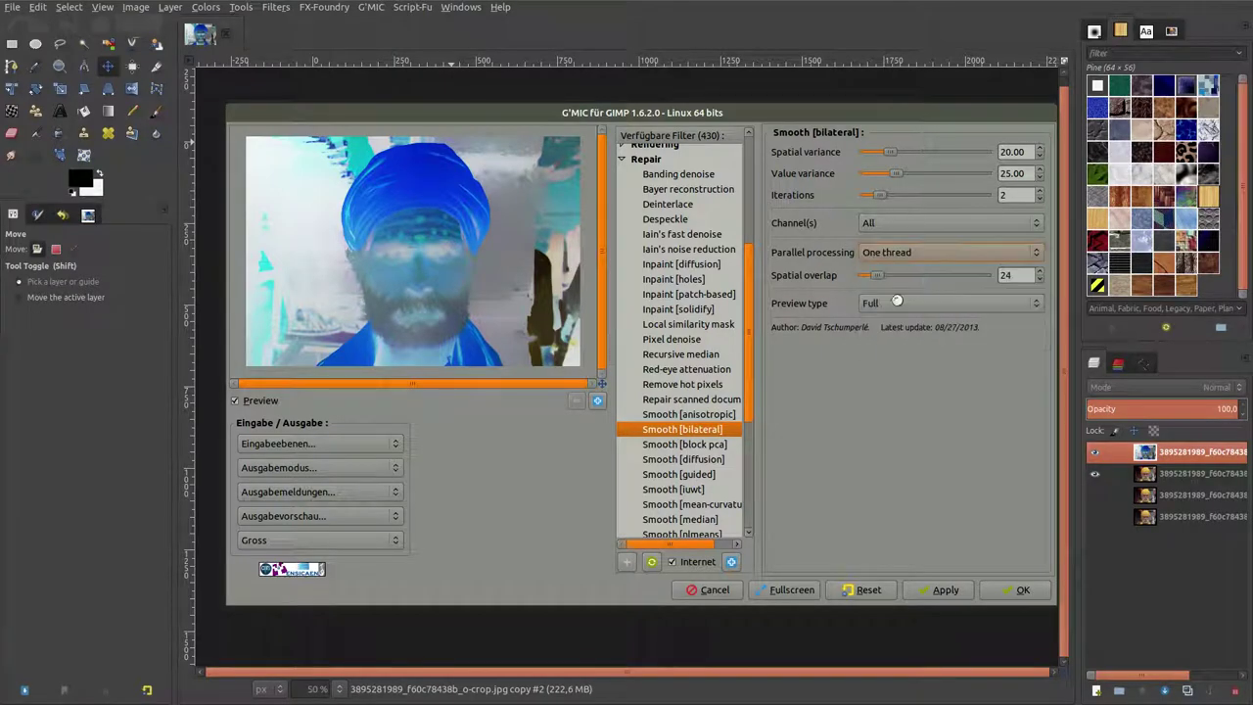
click(945, 590)
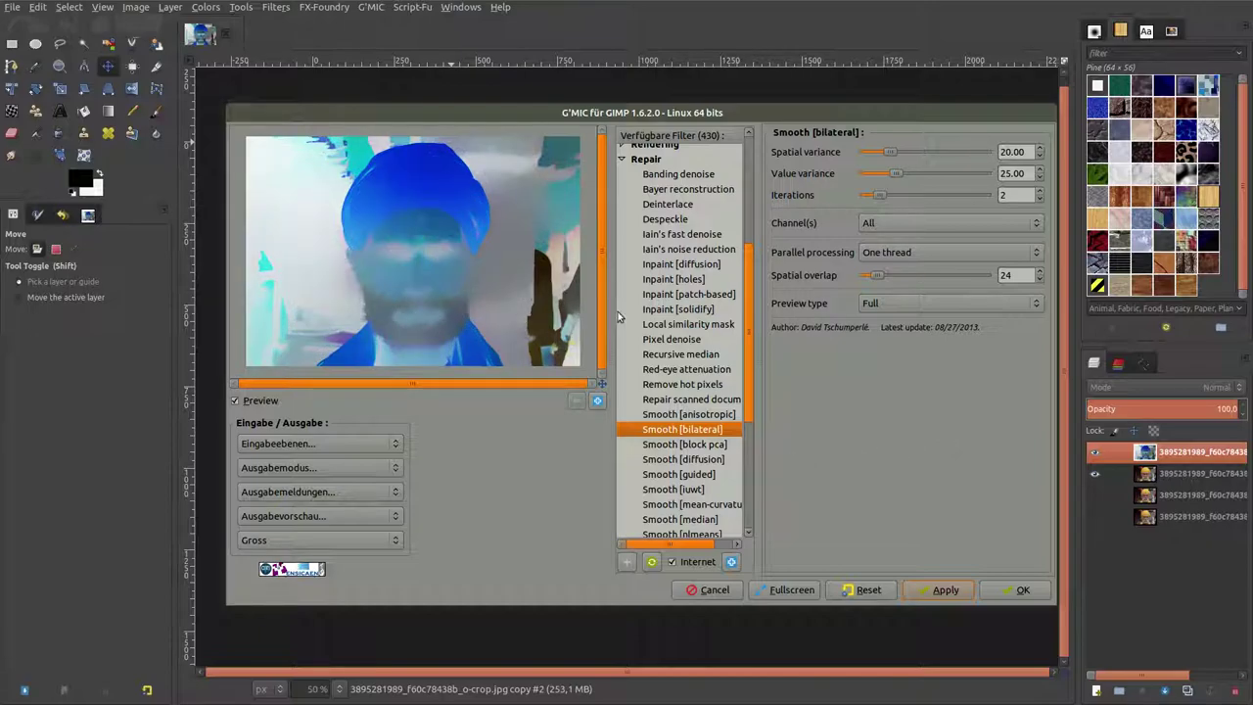
Apply G'MIC Layers > Blend [standard] to all visible layers in Vivid light mode.
click(623, 159)
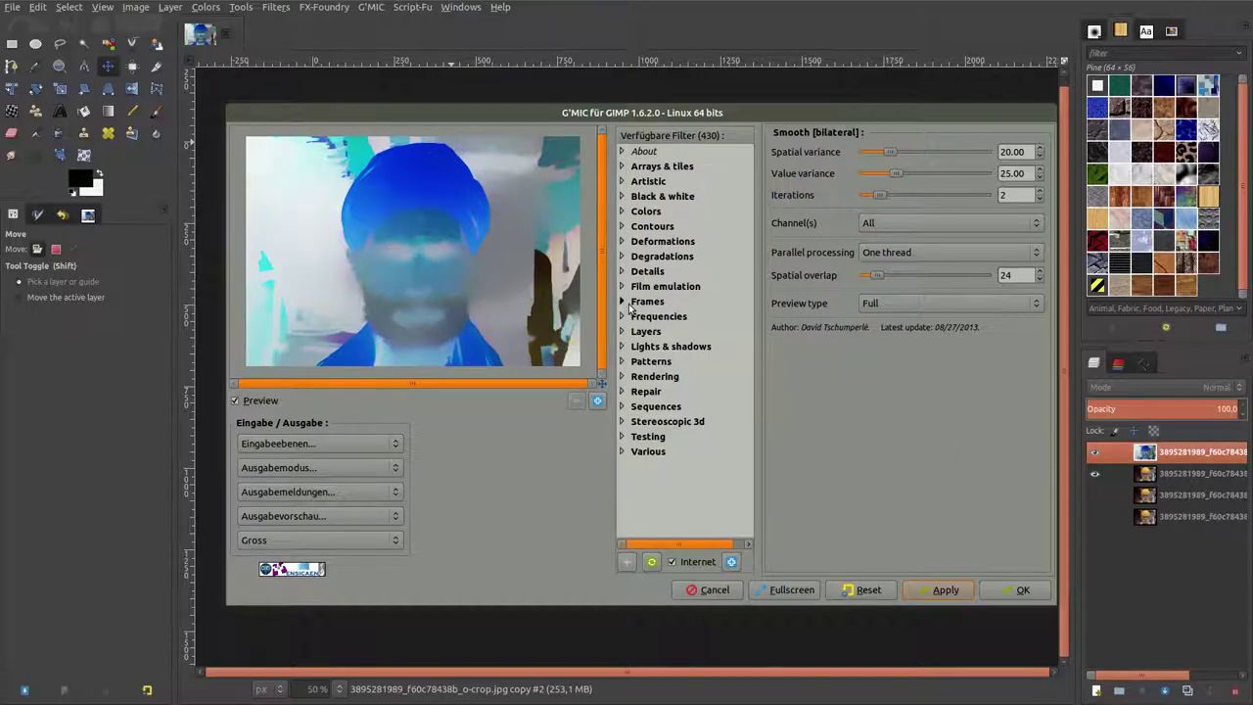
click(624, 332)
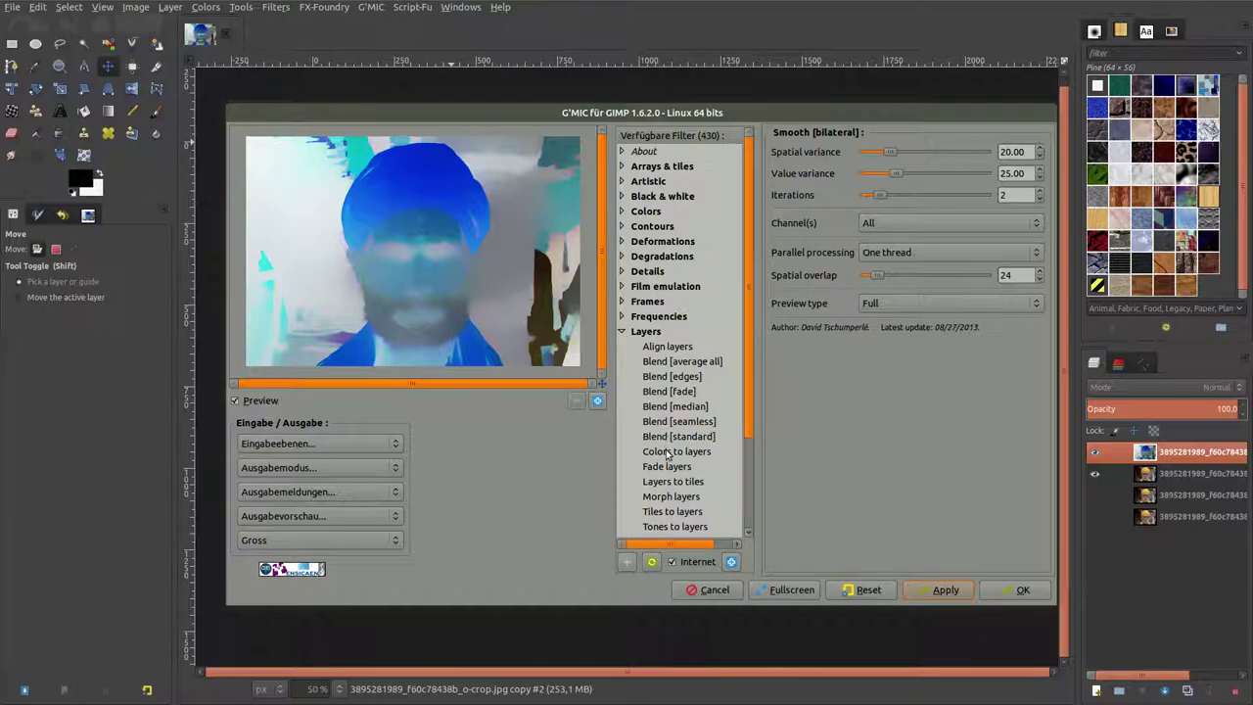
click(675, 437)
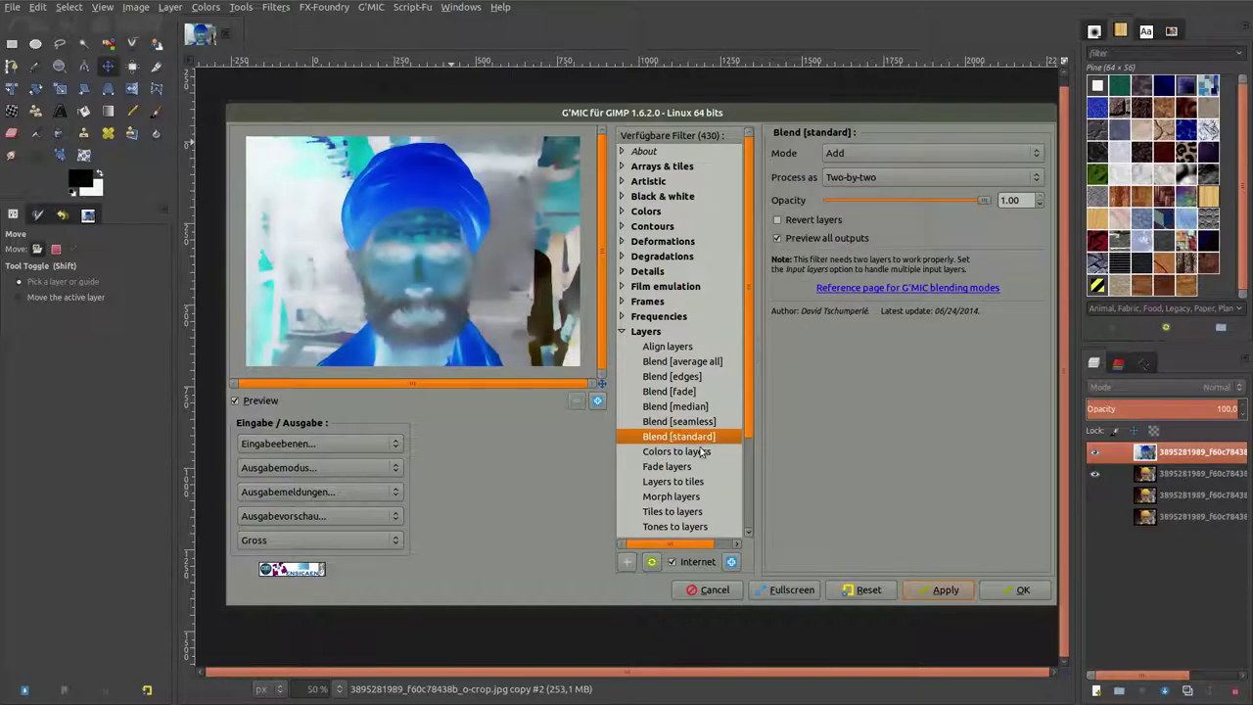
click(286, 445)
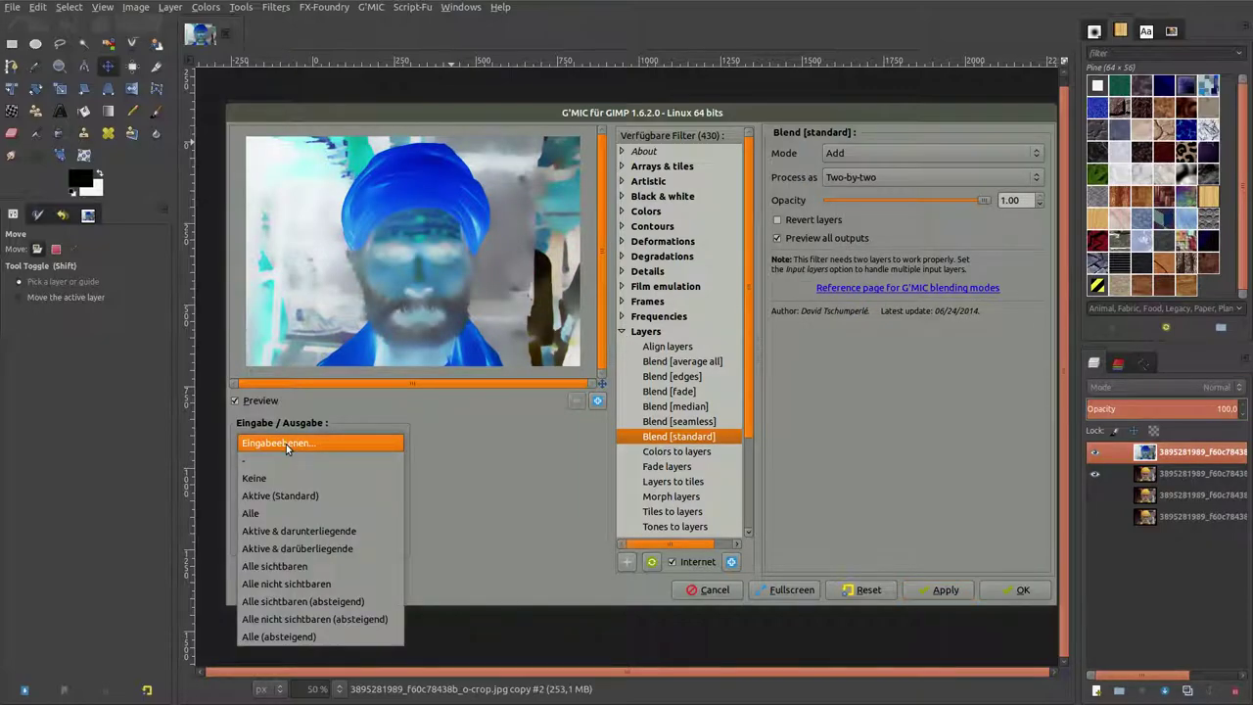
click(296, 568)
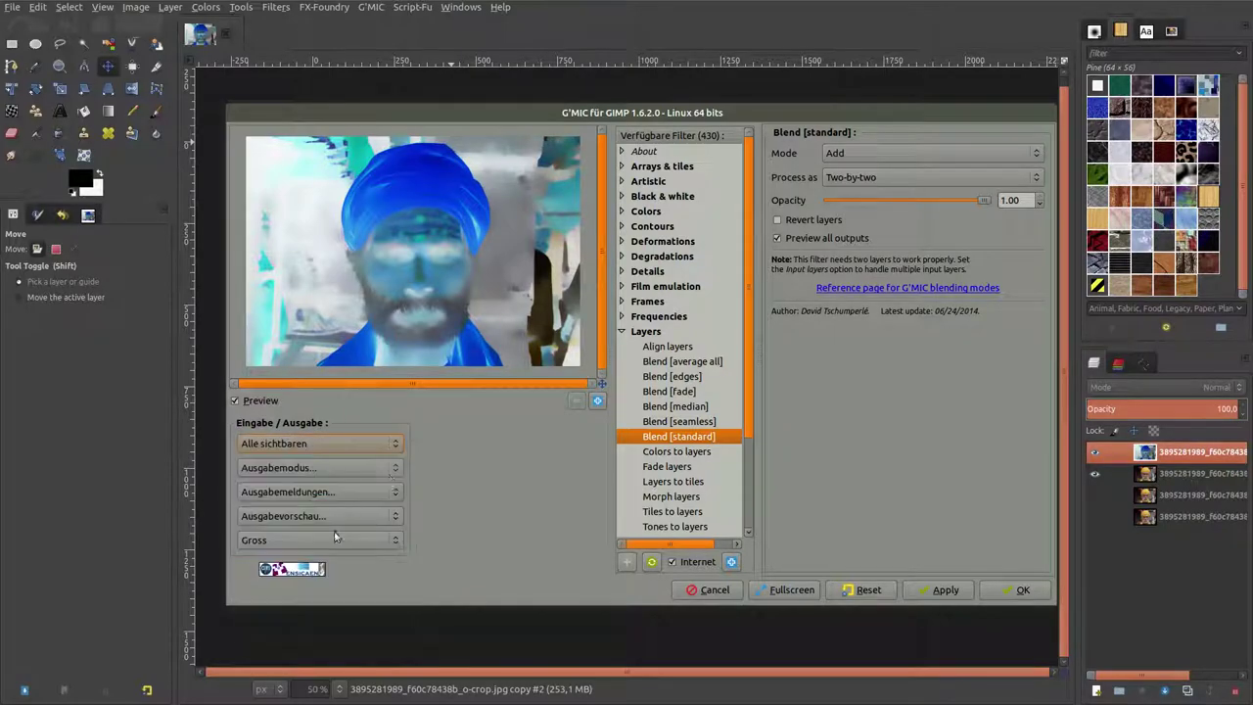
click(850, 154)
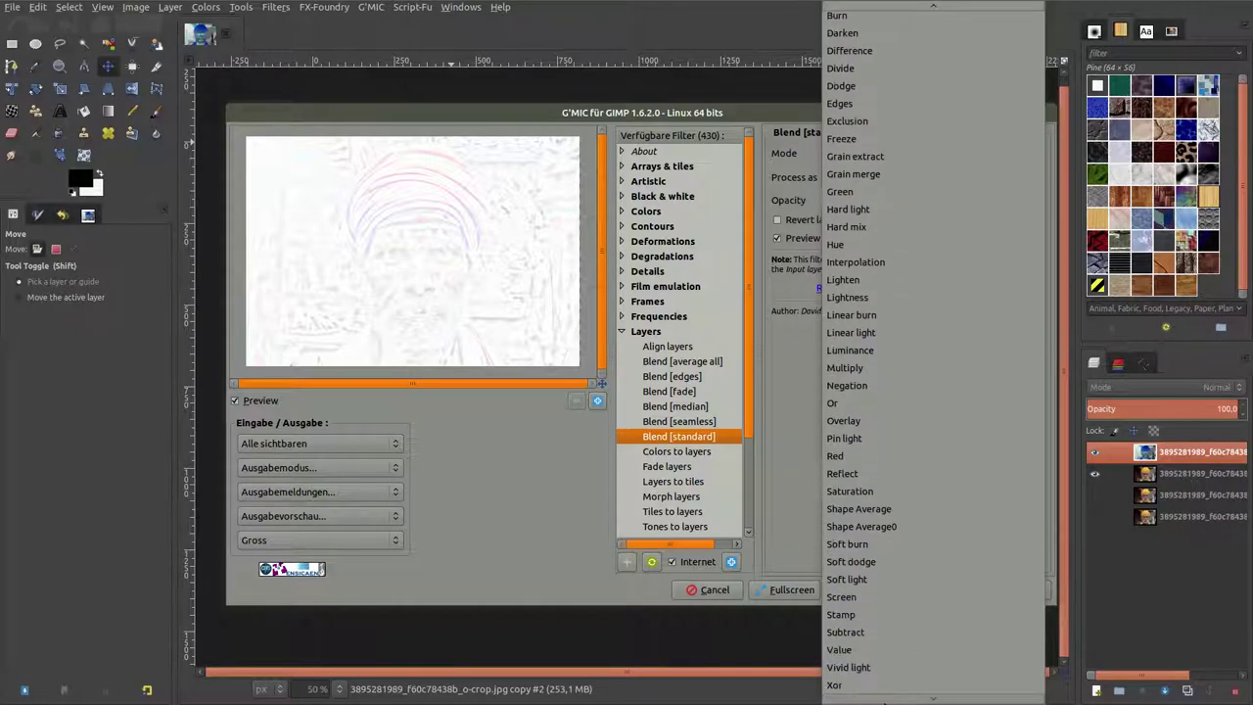
click(889, 667)
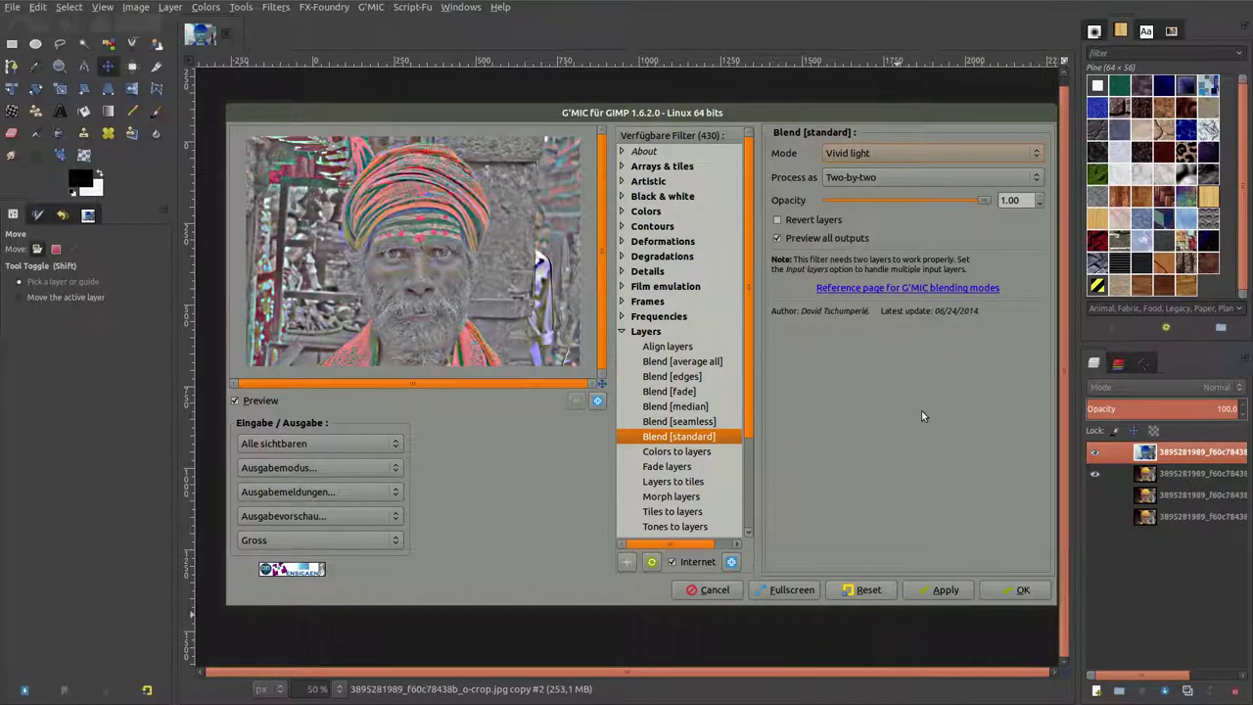
click(1000, 592)
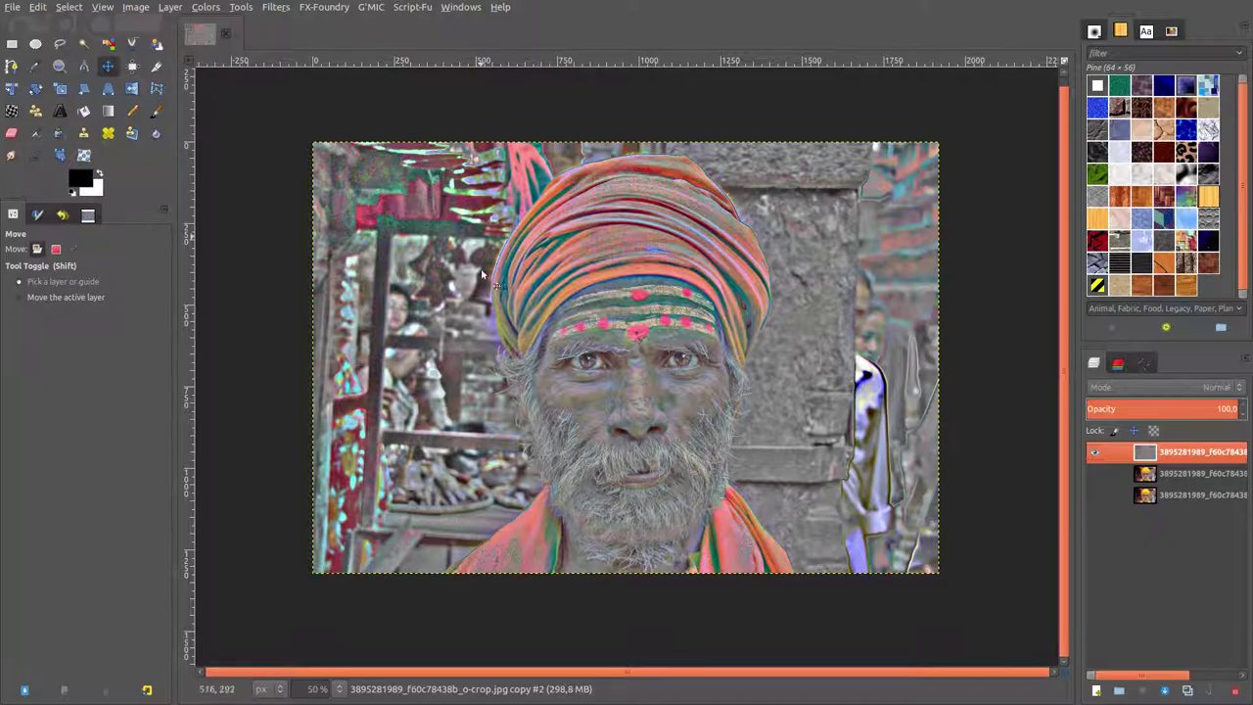
Fully desaturate the top layer with Hue-Saturation.
click(207, 8)
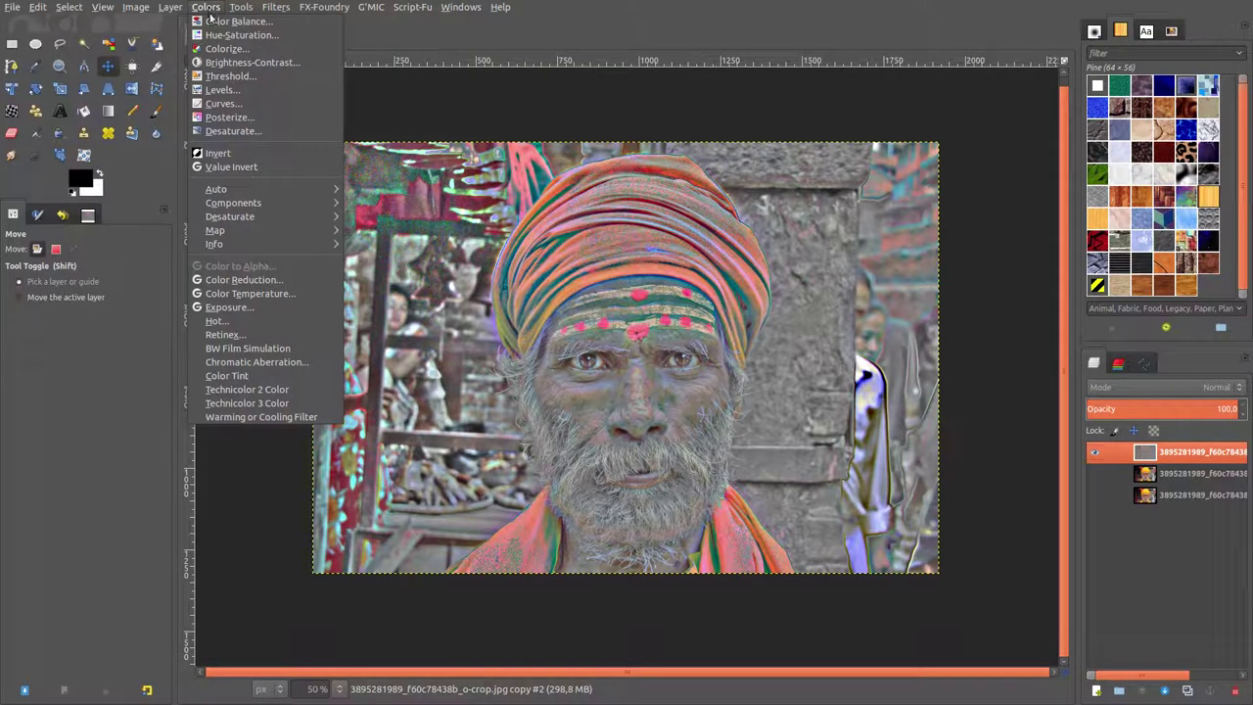
click(224, 37)
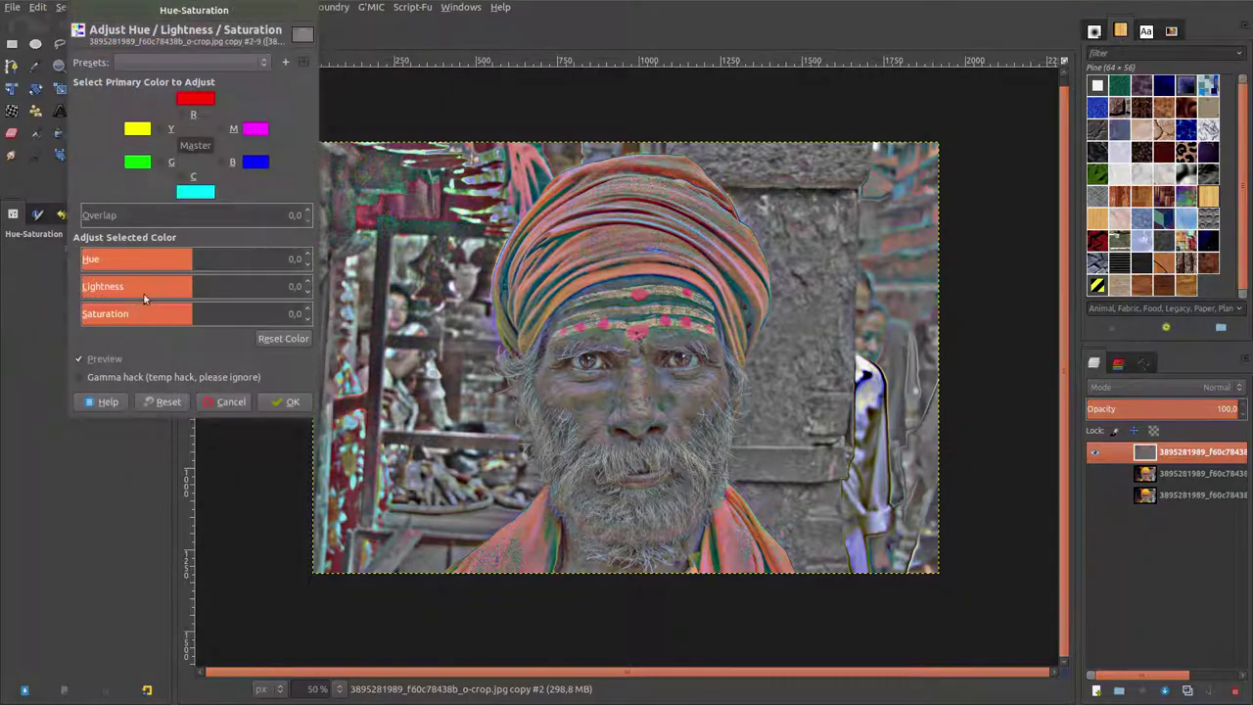
drag(147, 313, 15, 329)
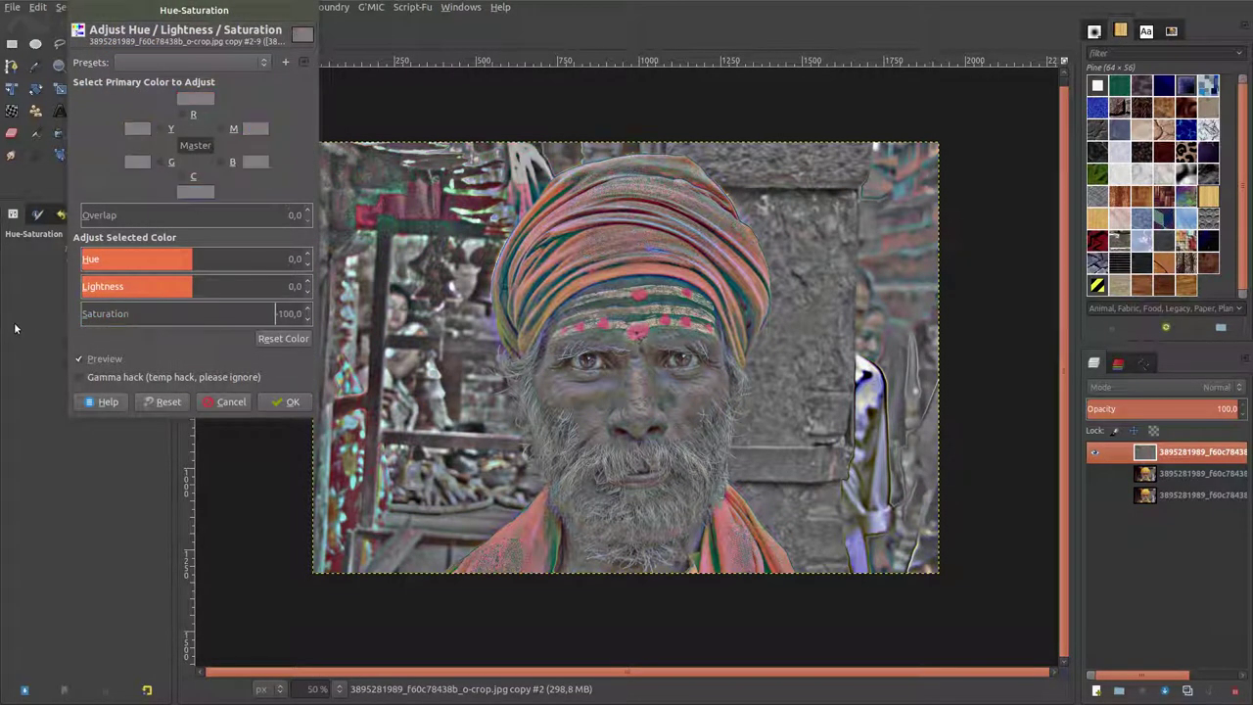
click(281, 402)
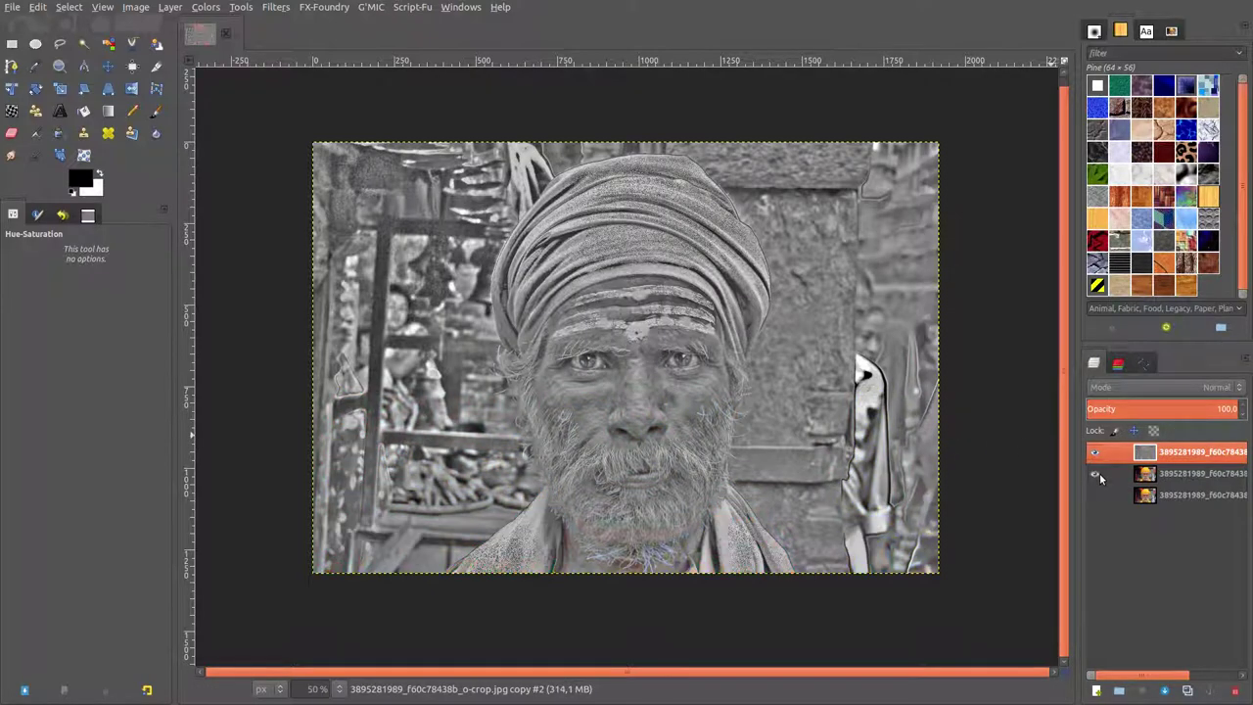
Set the top layer to Overlay mode and add a Black (full transparency) layer mask.
click(1174, 388)
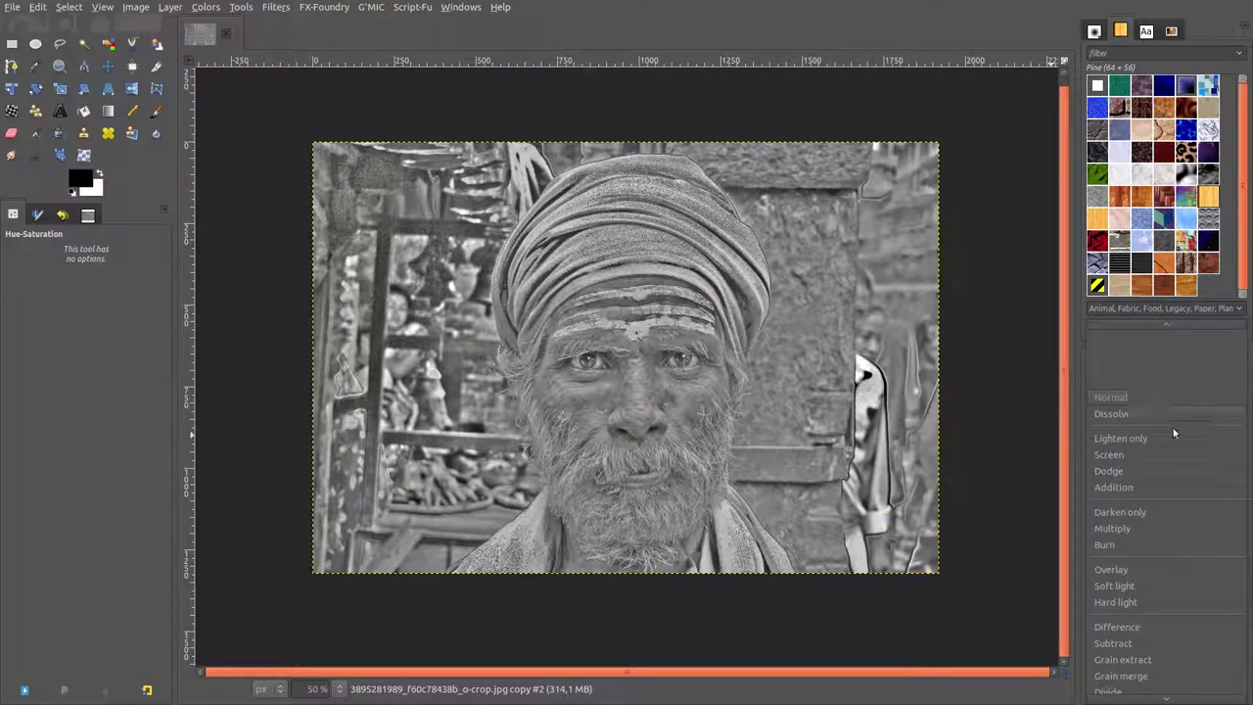
click(1150, 568)
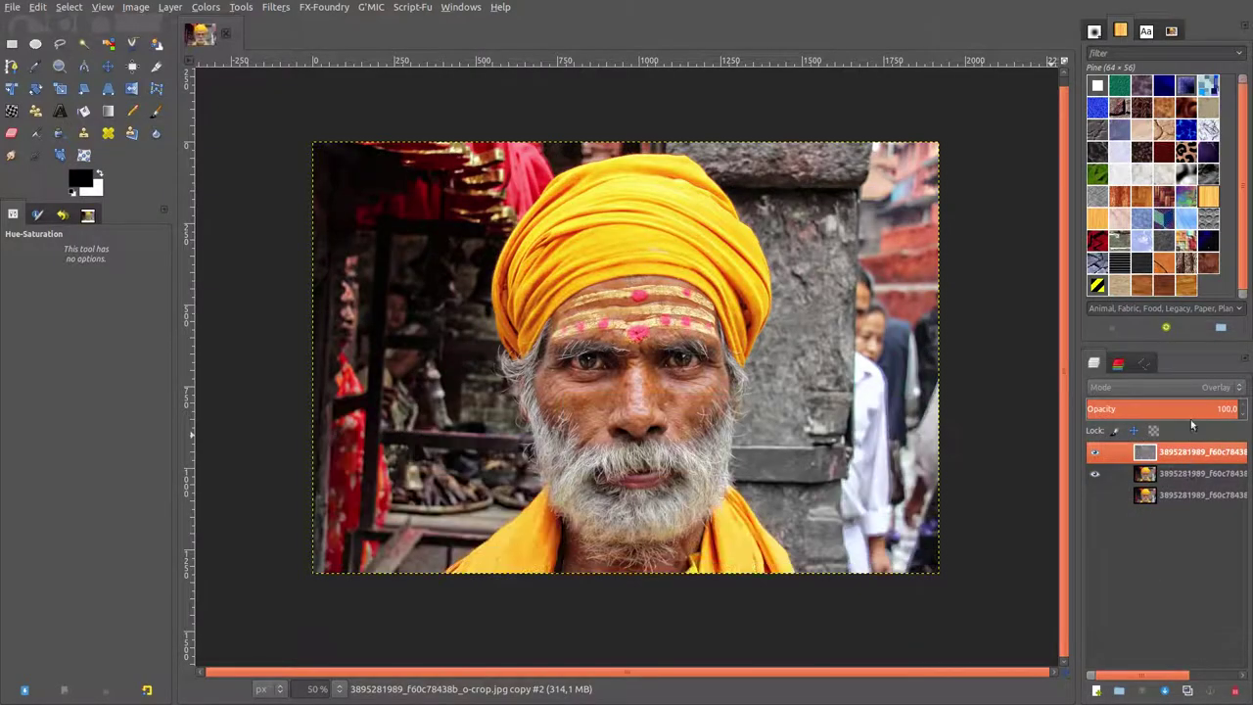
right_click(1205, 458)
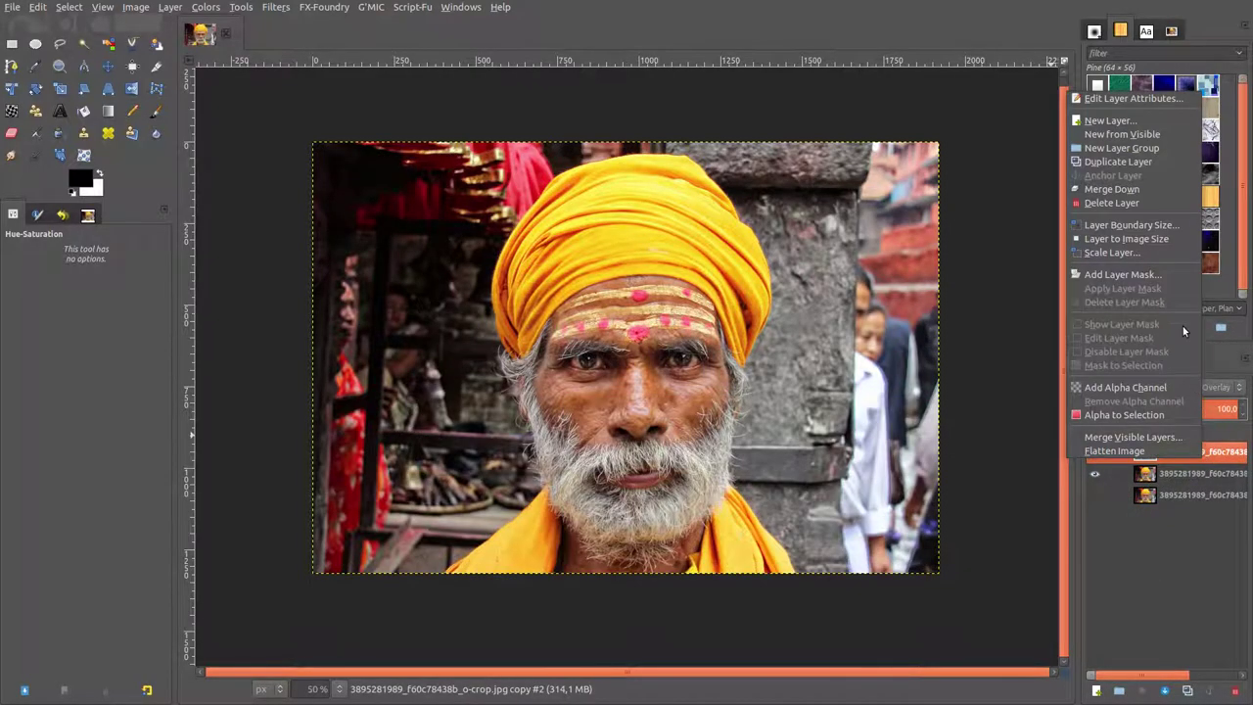
click(1135, 274)
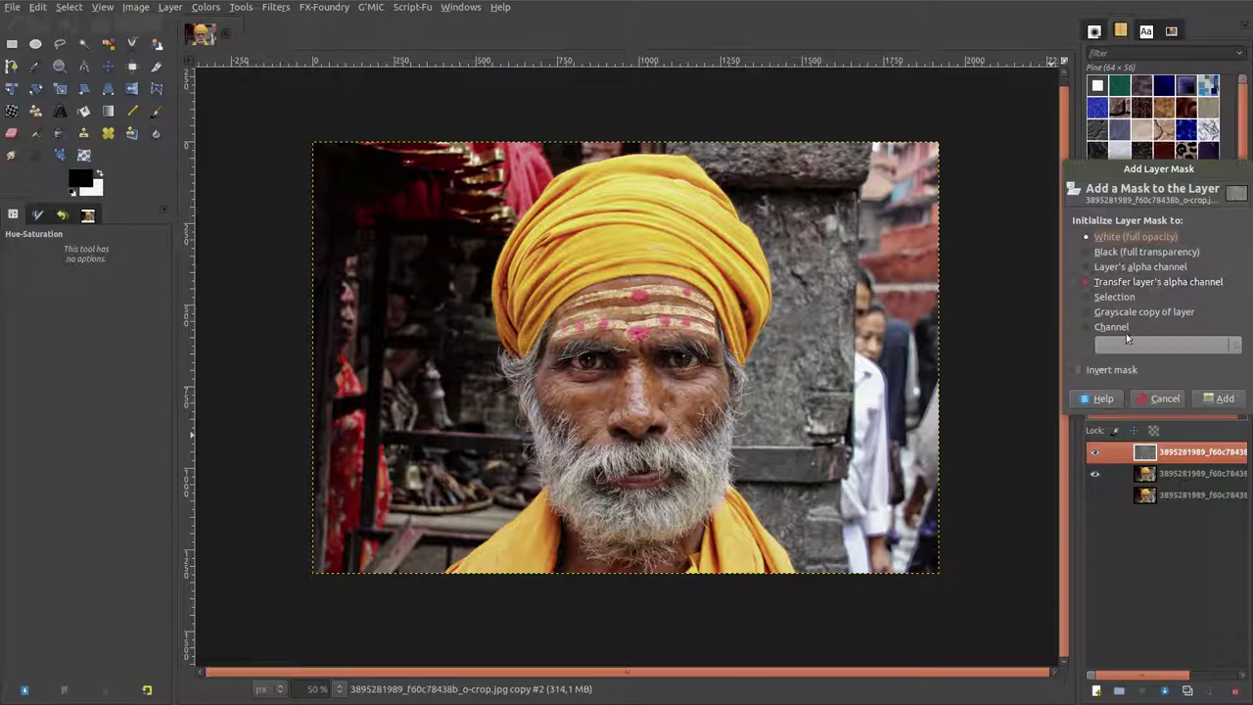
click(1133, 252)
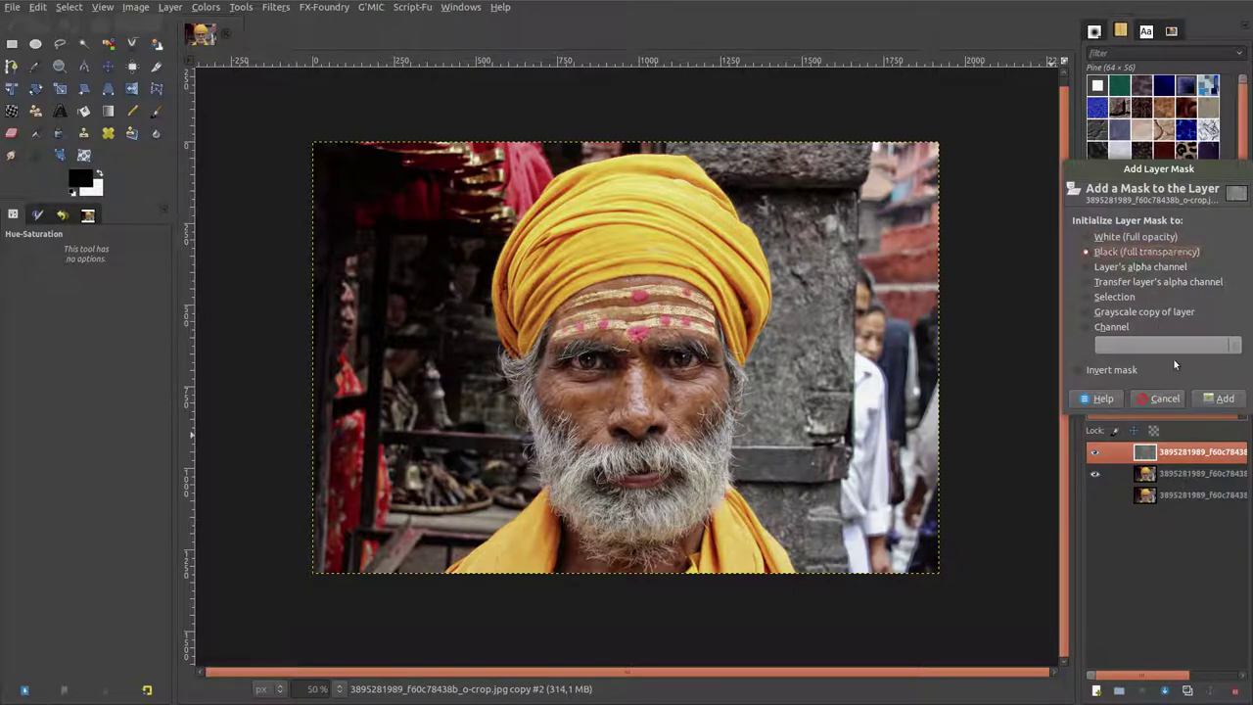
click(1222, 401)
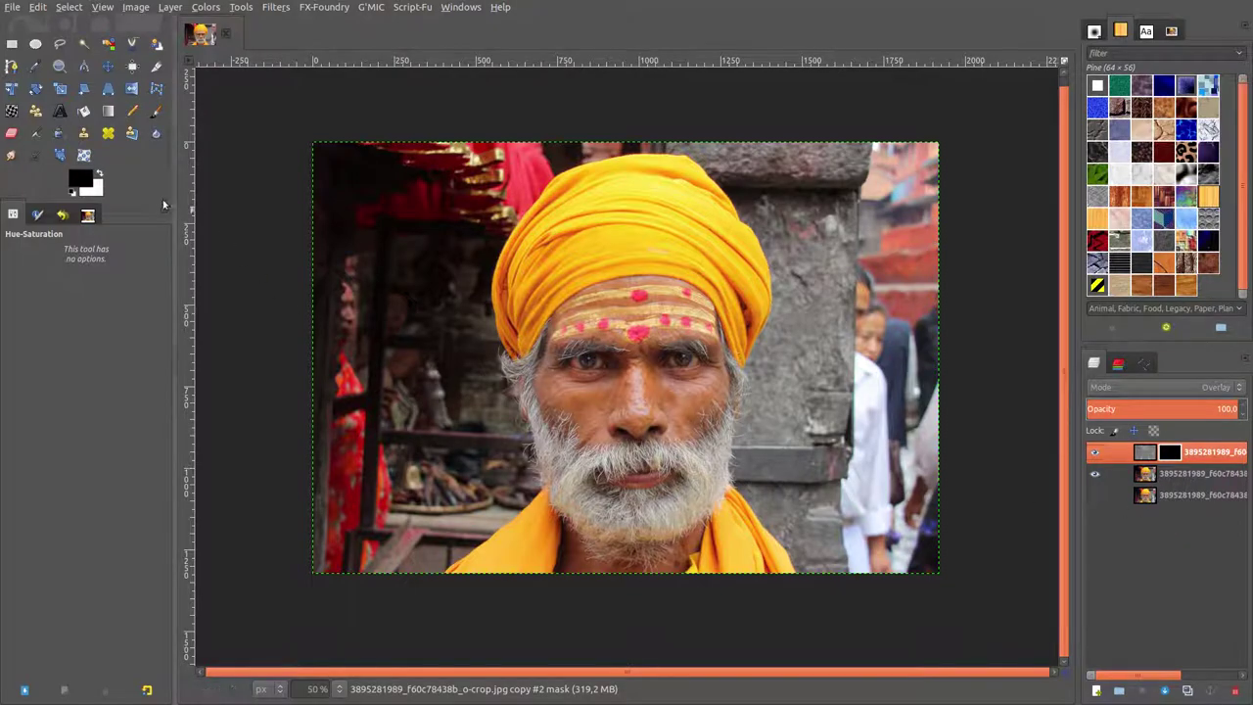
Set white as foreground, pick the Paintbrush with the 2. Hardness 075 brush, and zoom to 100%.
click(99, 173)
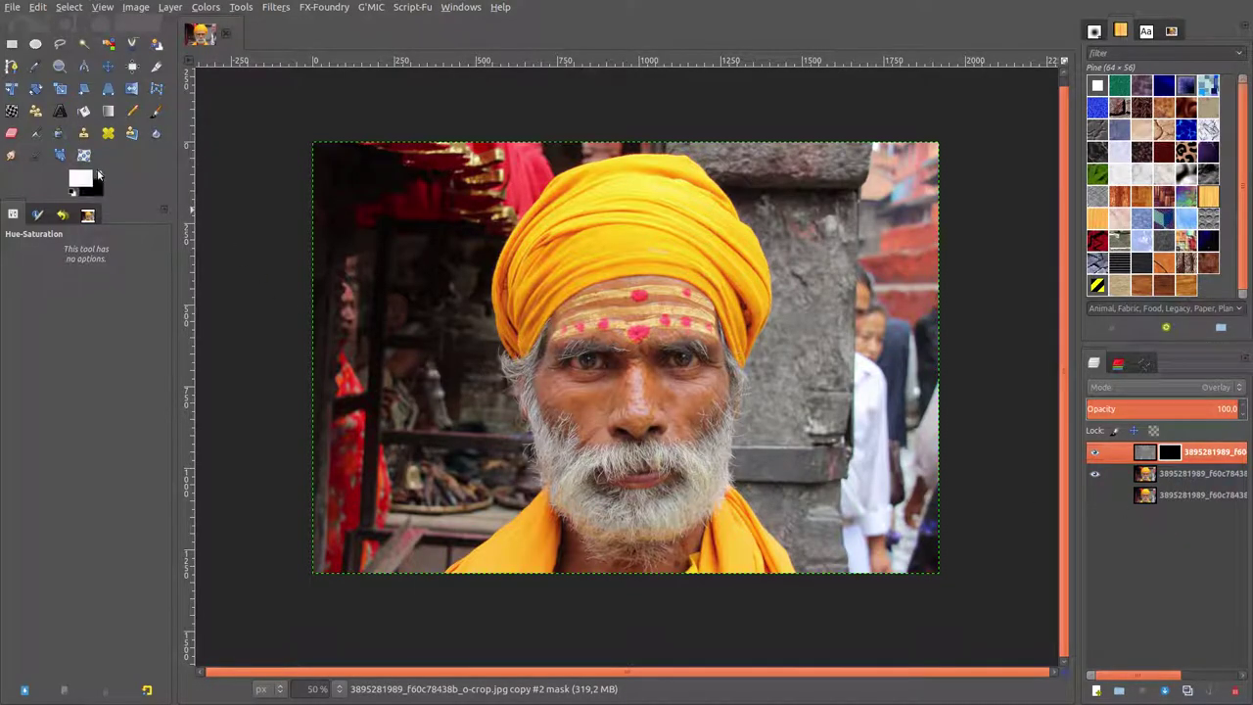
click(157, 112)
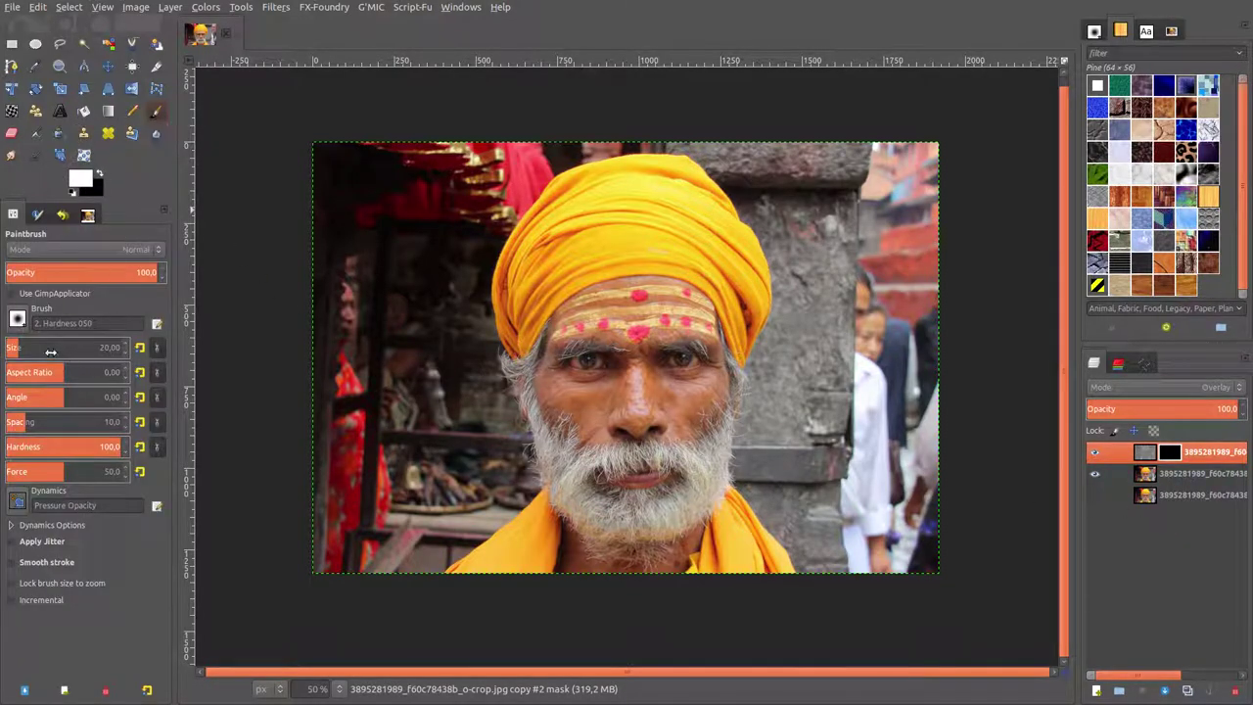
click(18, 319)
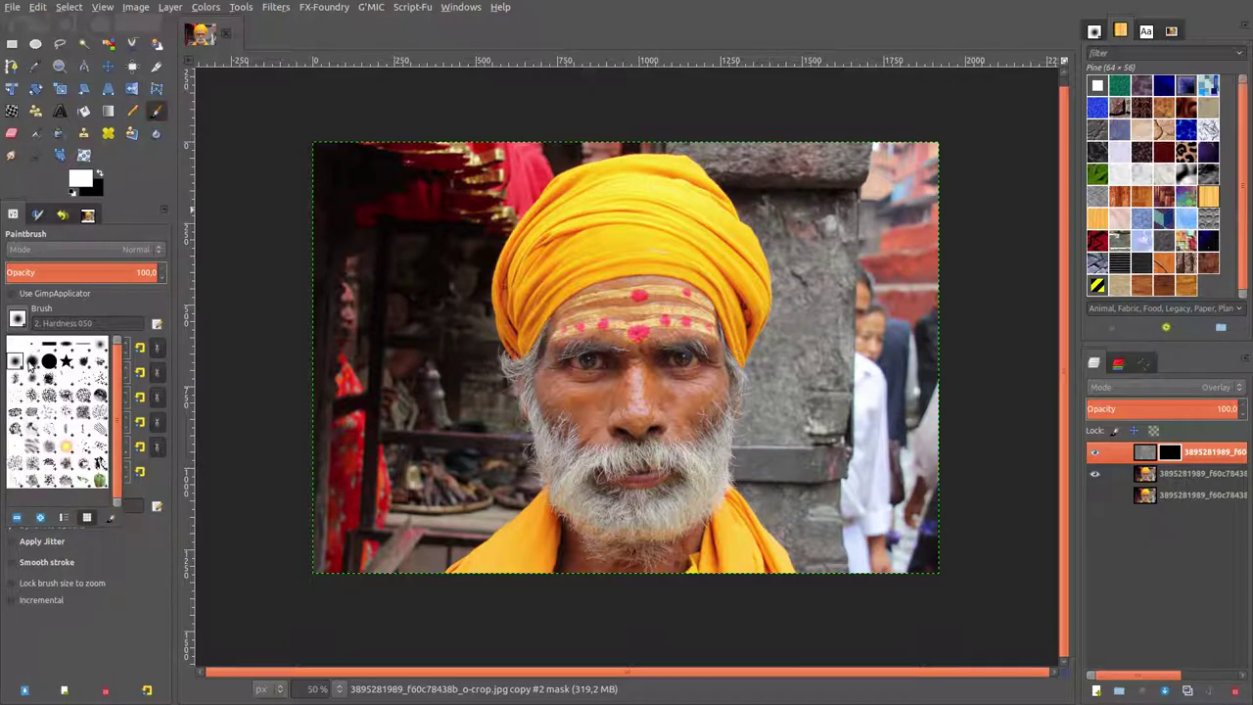
click(33, 362)
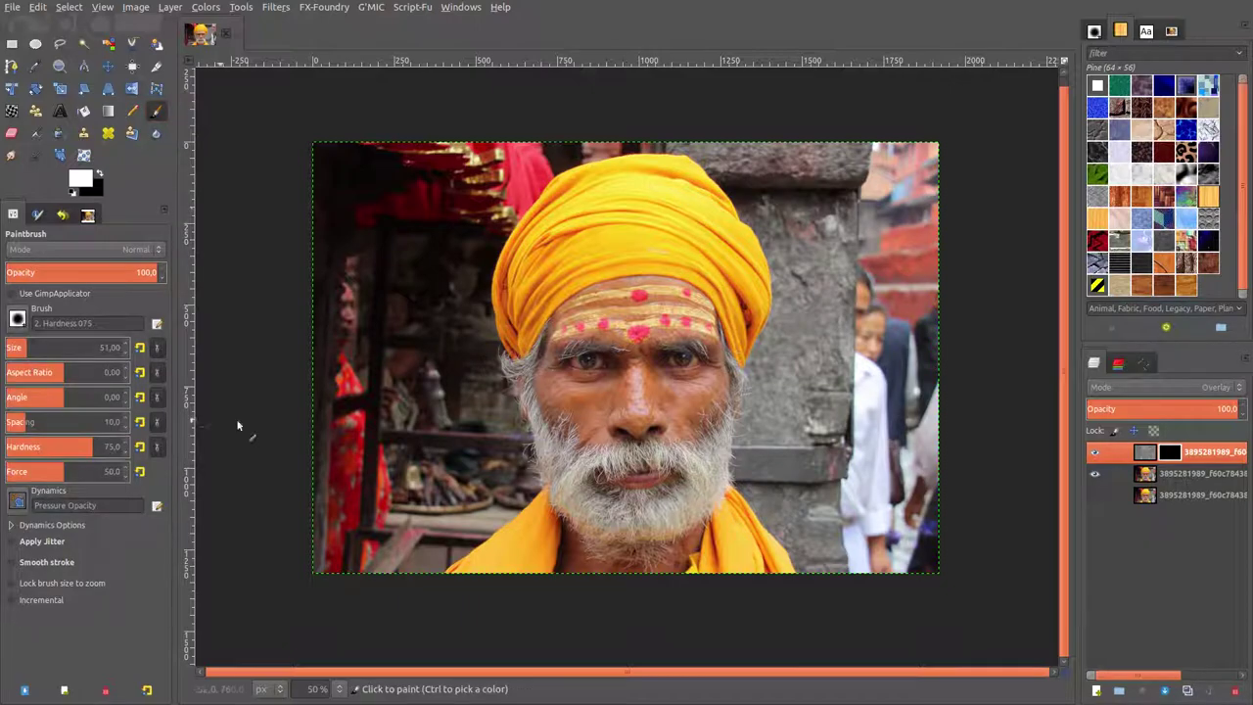
click(314, 688)
double_click(313, 688)
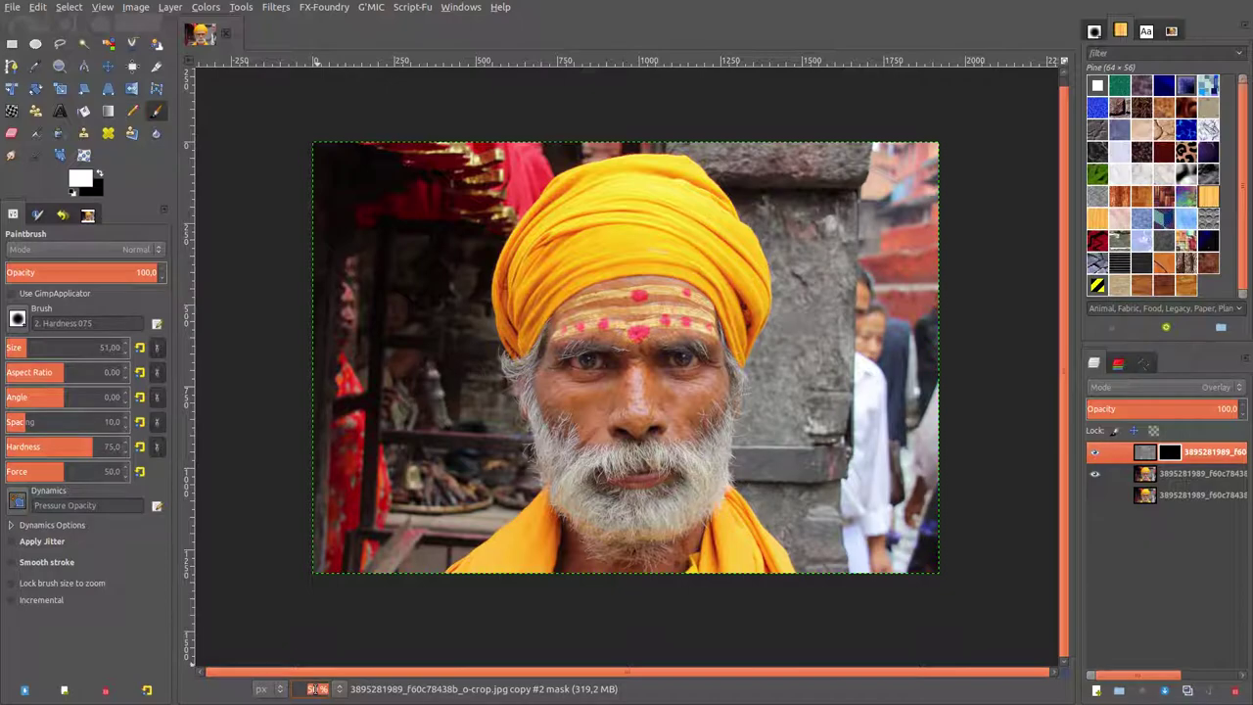
text(67)
key(Return)
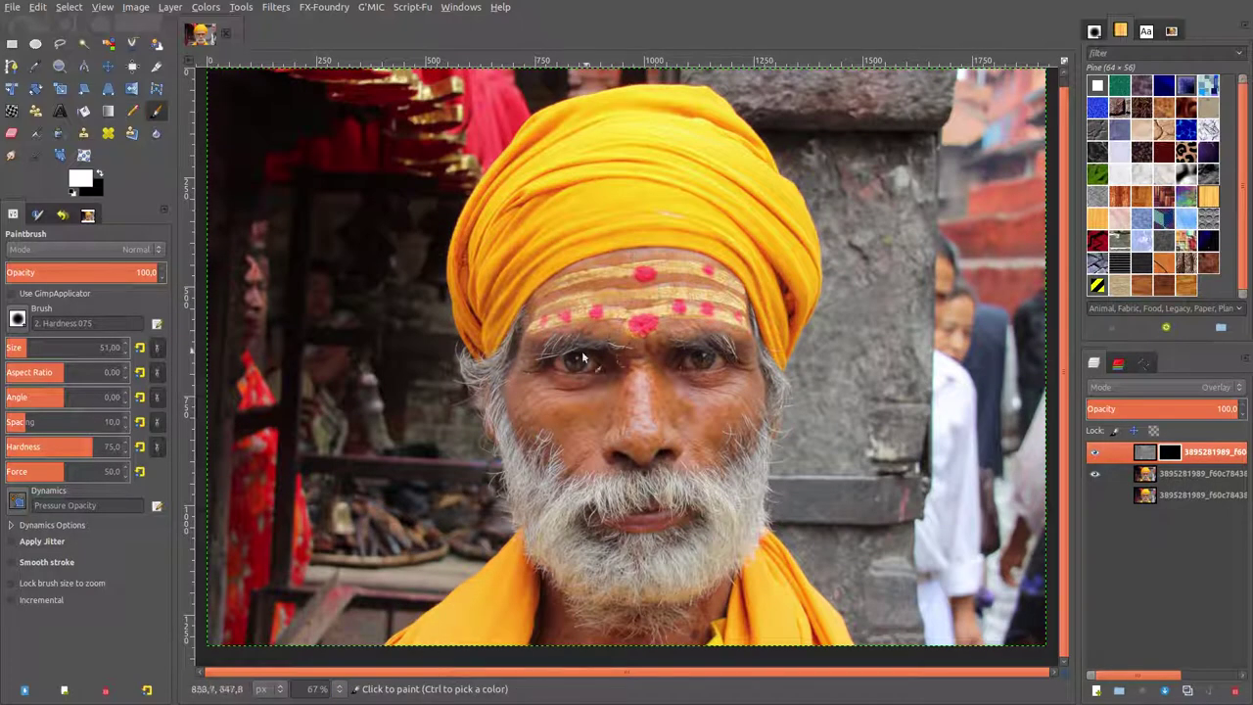
click(337, 688)
click(333, 604)
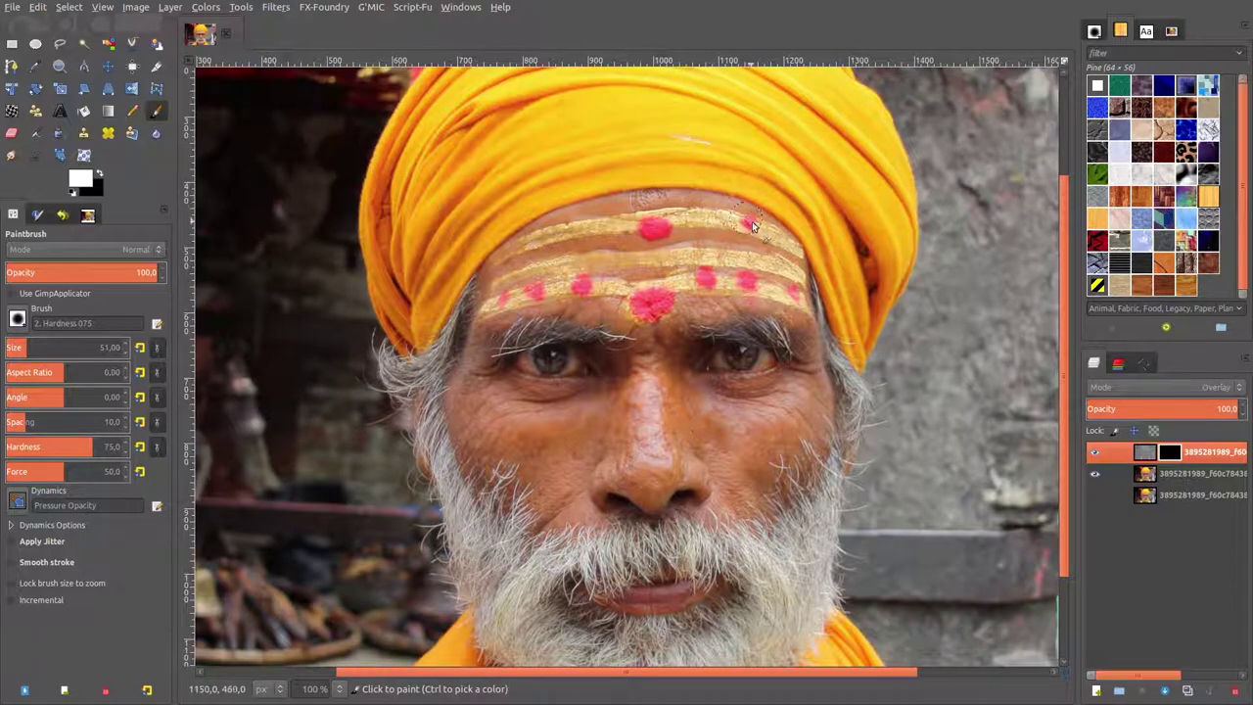
Paint white over the gold forehead stripe on the mask, undoing a stray stroke on the robe.
drag(624, 213, 533, 252)
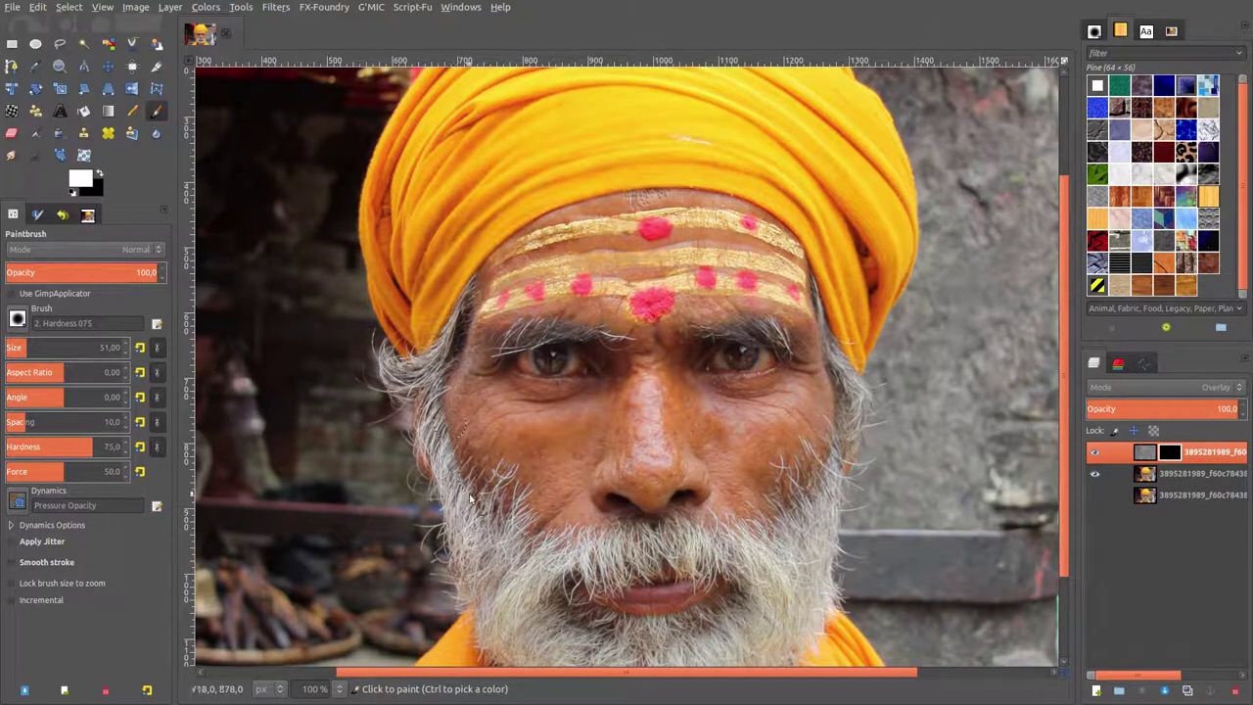
scroll(476, 521, down, 3)
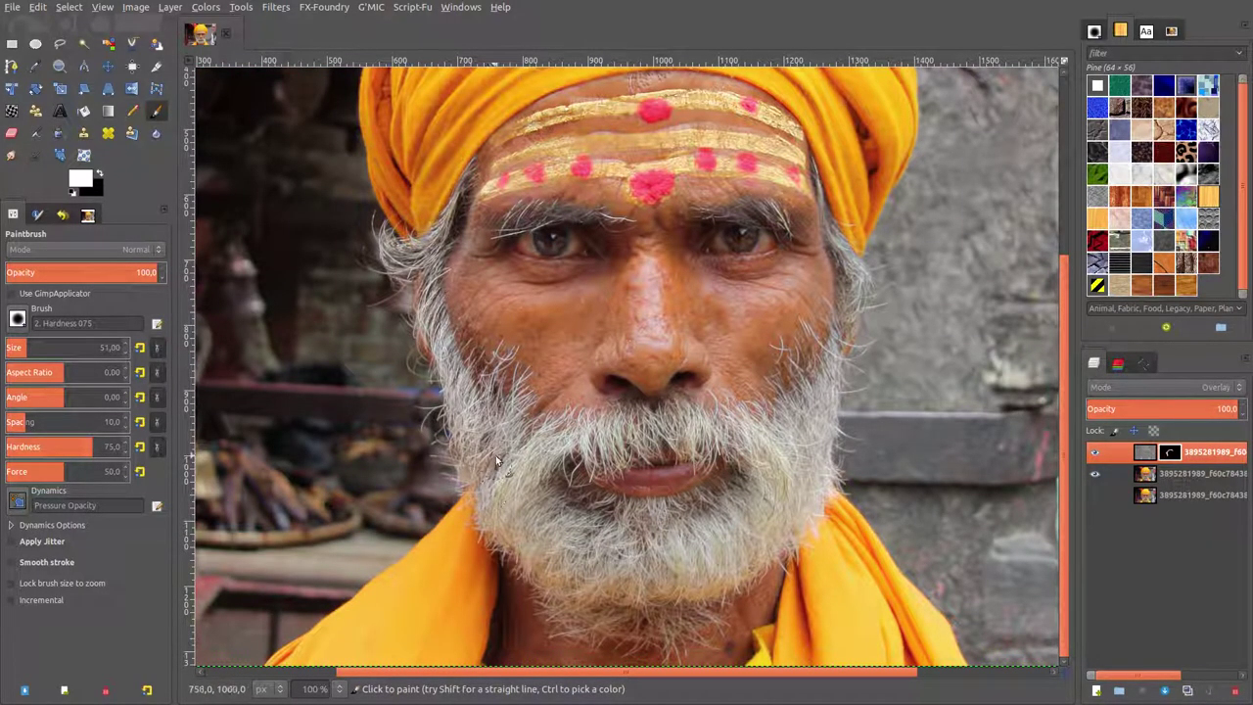
drag(476, 513, 452, 539)
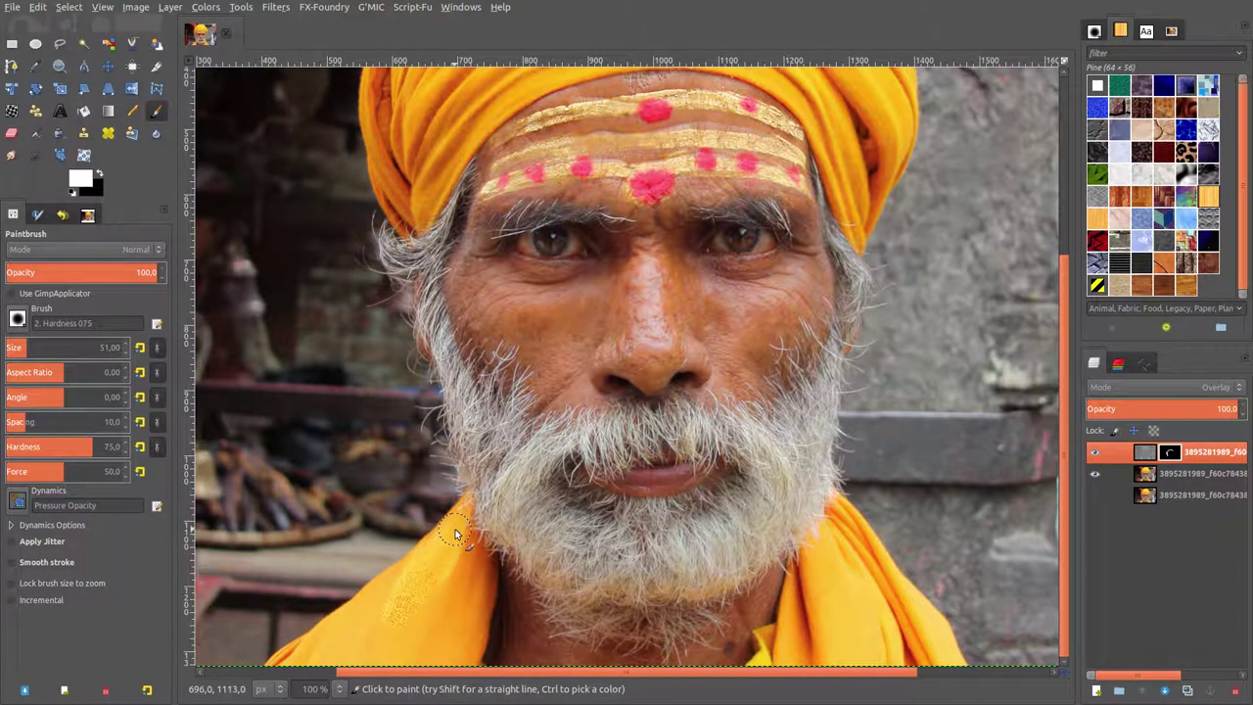
click(37, 7)
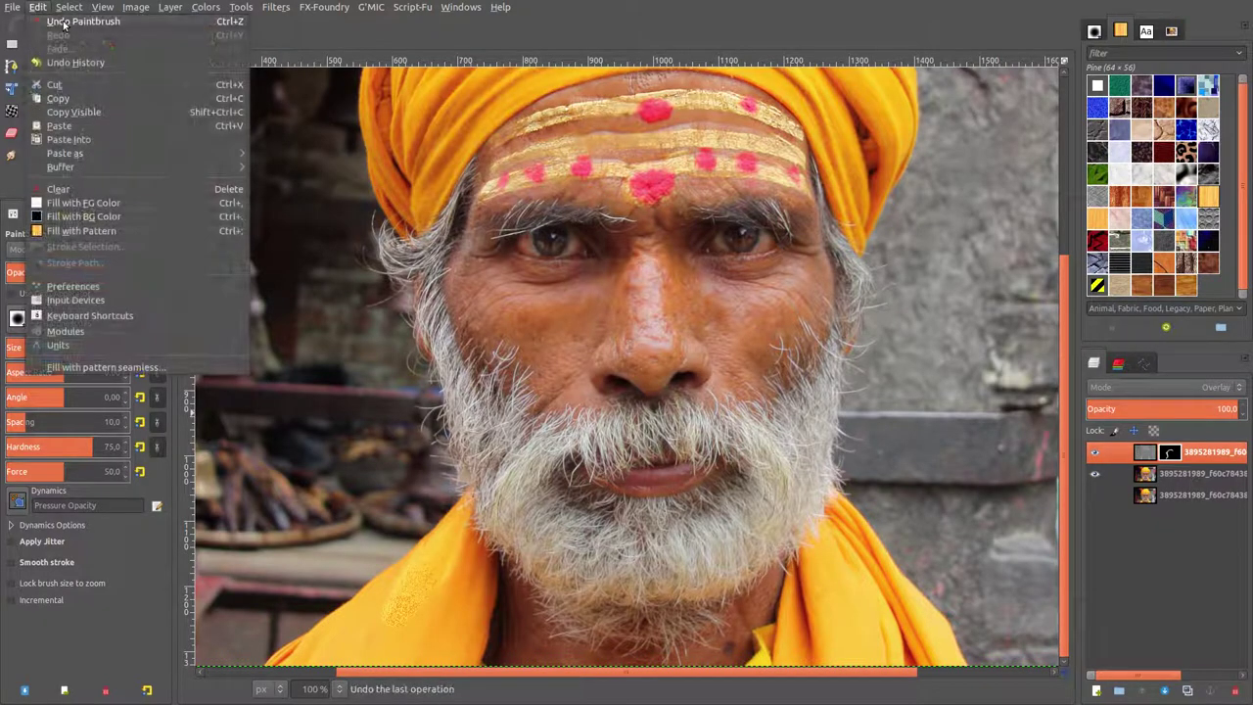
click(63, 22)
scroll(594, 382, up, 5)
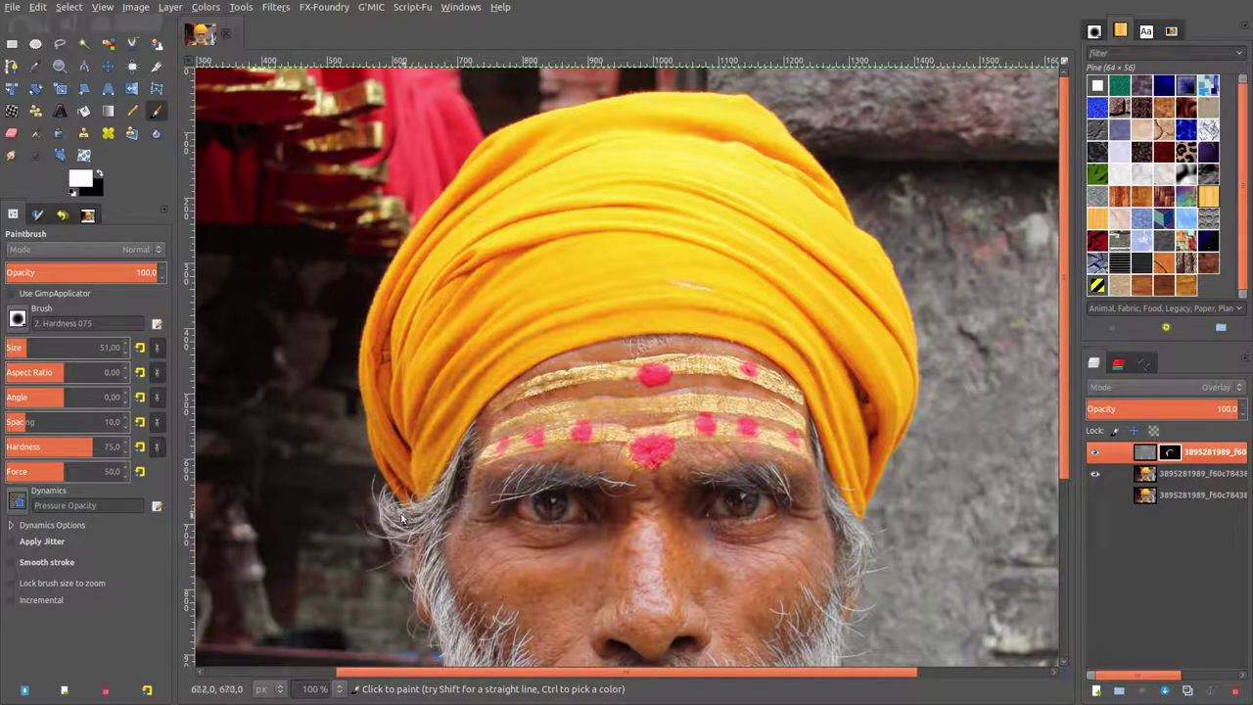
scroll(466, 521, down, 3)
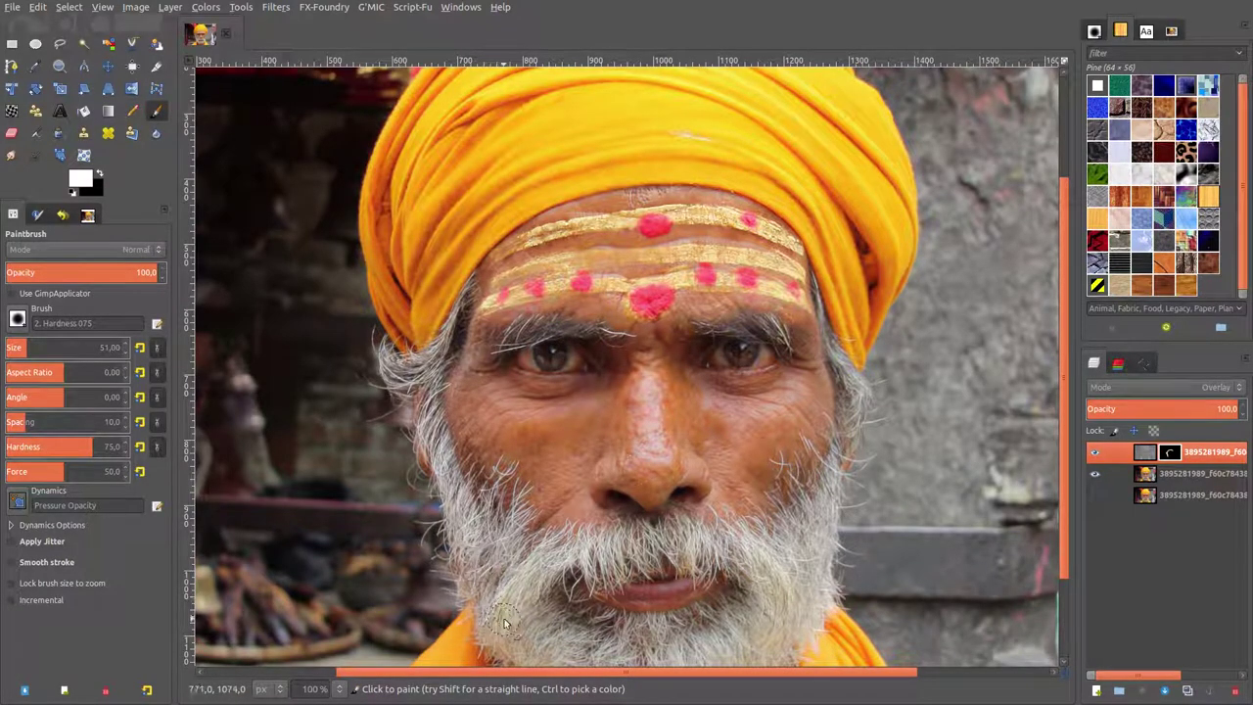
scroll(501, 618, down, 2)
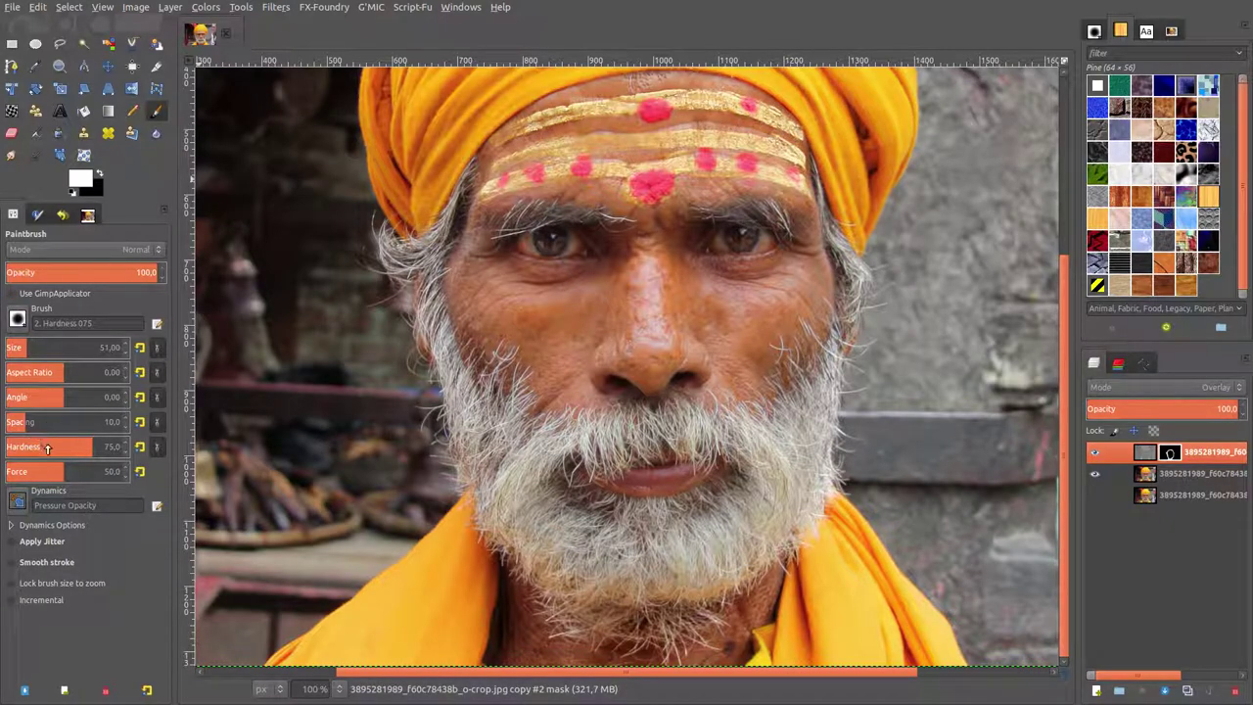
With hardness 100 and size 195.59, paint the mask over the eyes, brows and cheek, then zoom to 50%.
drag(47, 448, 210, 428)
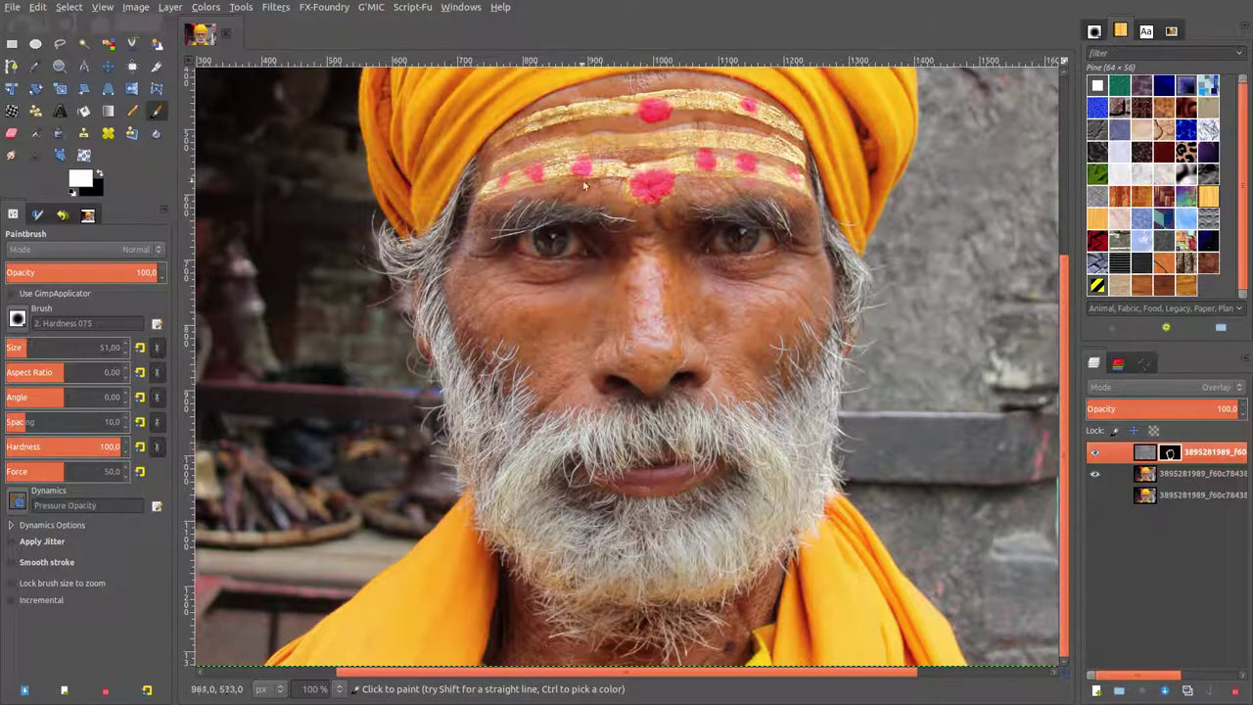
click(53, 347)
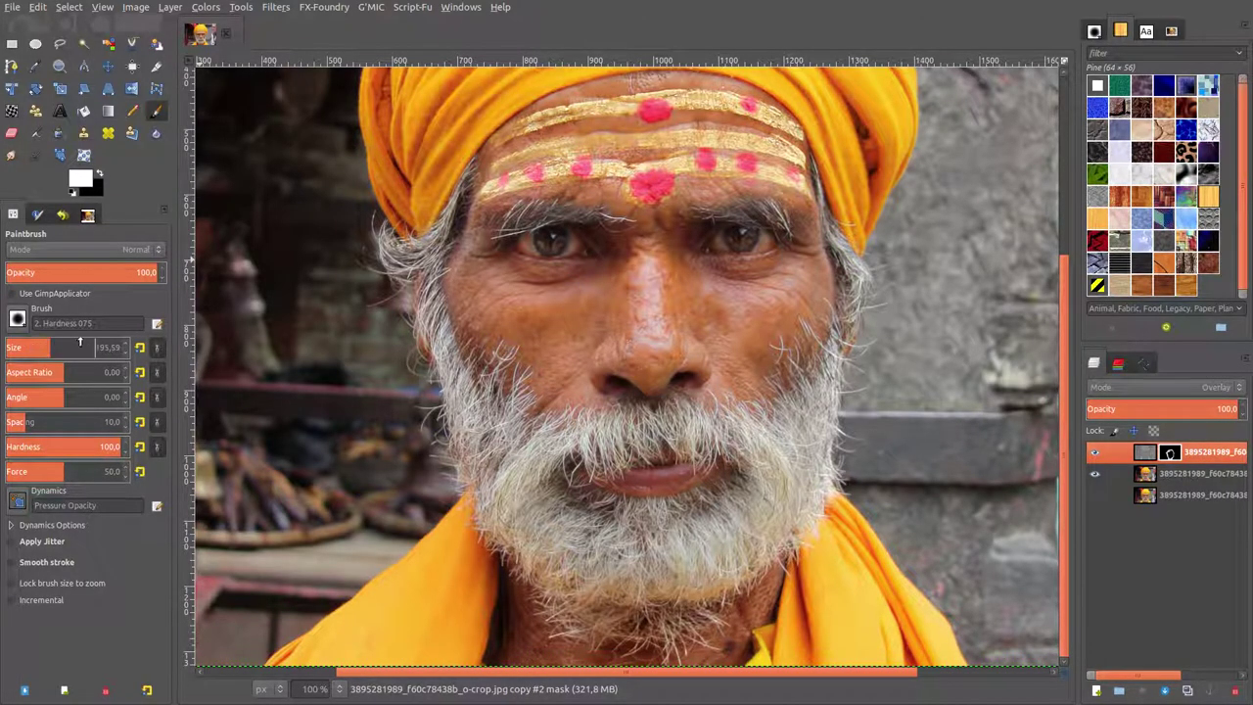
mouse_move(602, 193)
mouse_down()
mouse_move(779, 311)
mouse_move(632, 494)
mouse_up()
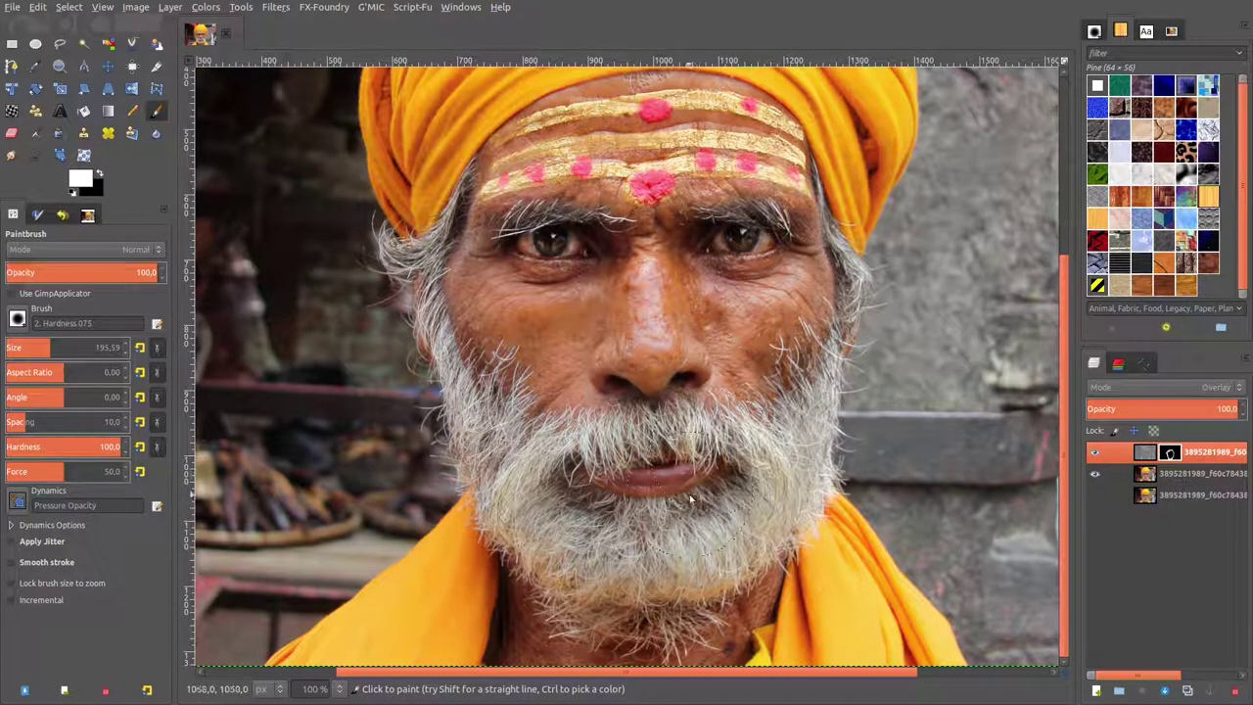
mouse_move(609, 235)
mouse_down()
mouse_move(552, 351)
mouse_move(528, 203)
mouse_up()
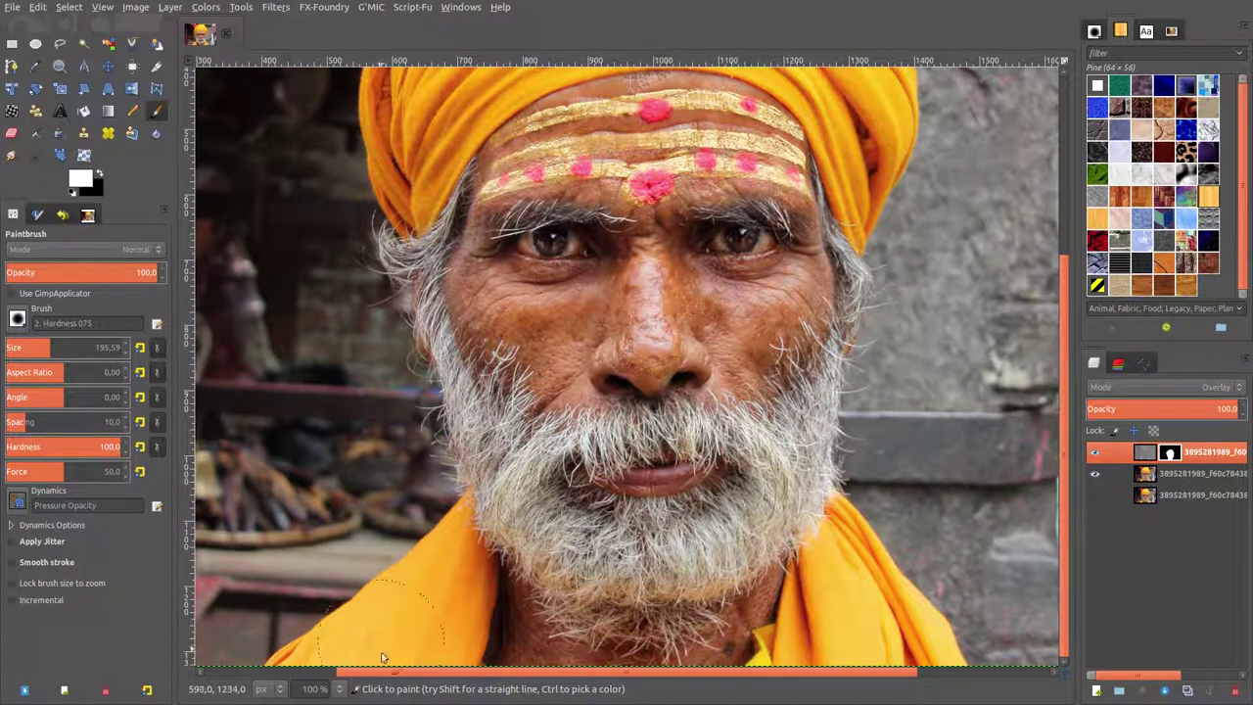
click(339, 688)
click(332, 641)
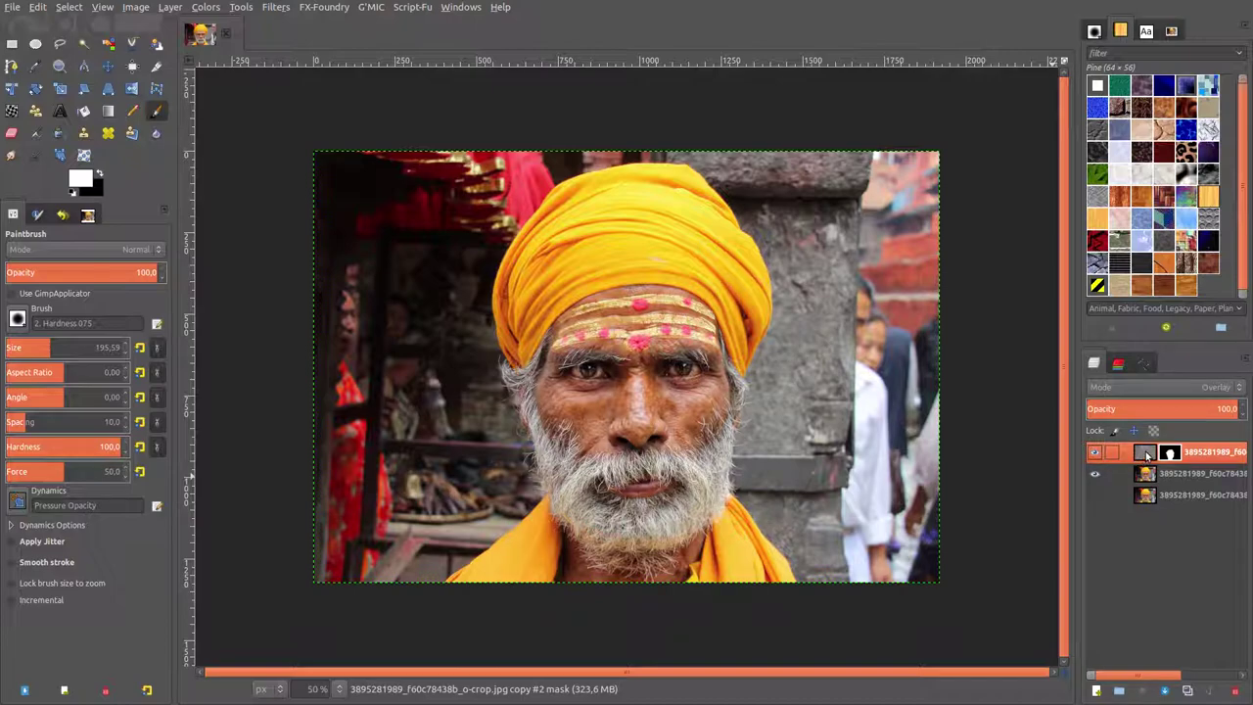
Merge the masked Overlay layer down and duplicate the merged layer.
right_click(1146, 455)
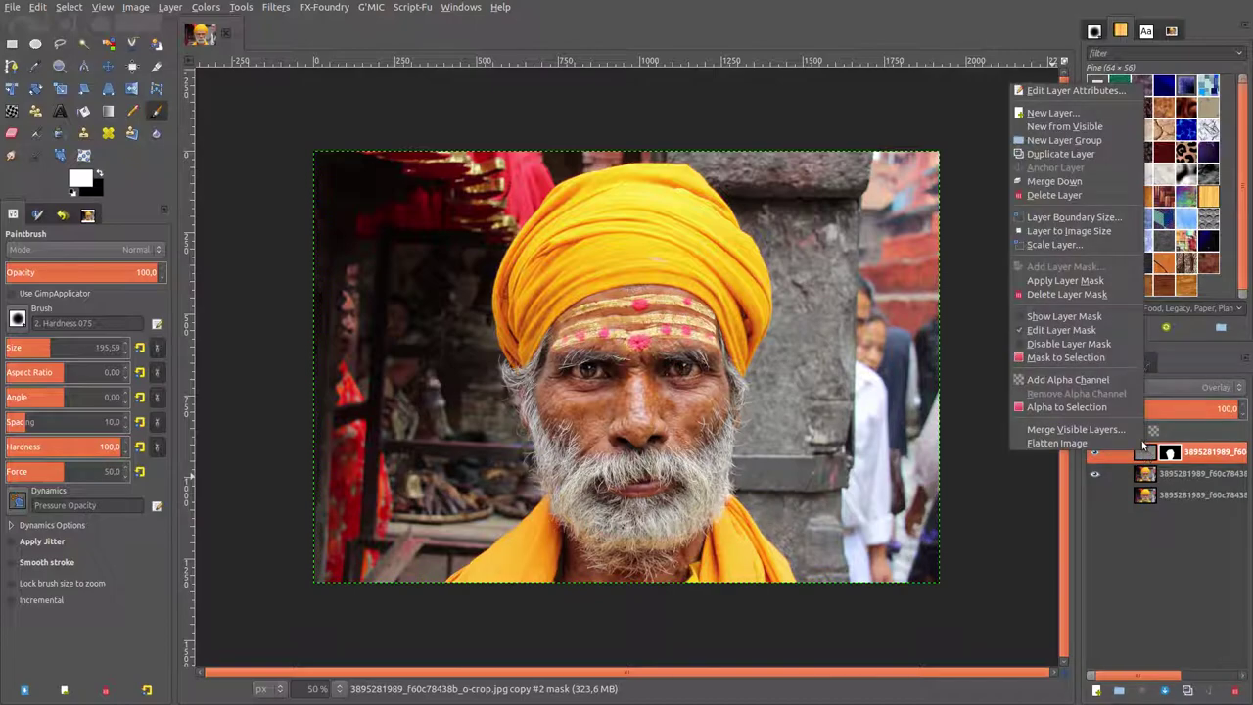
click(1086, 182)
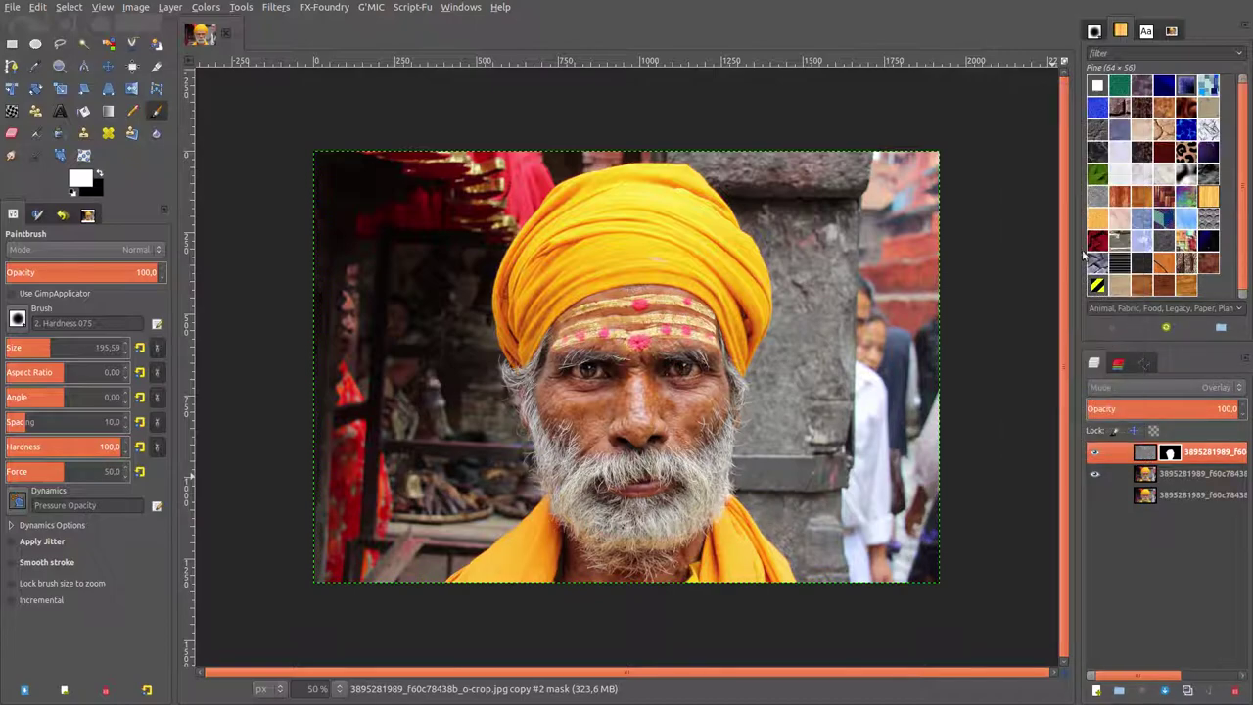
click(1187, 690)
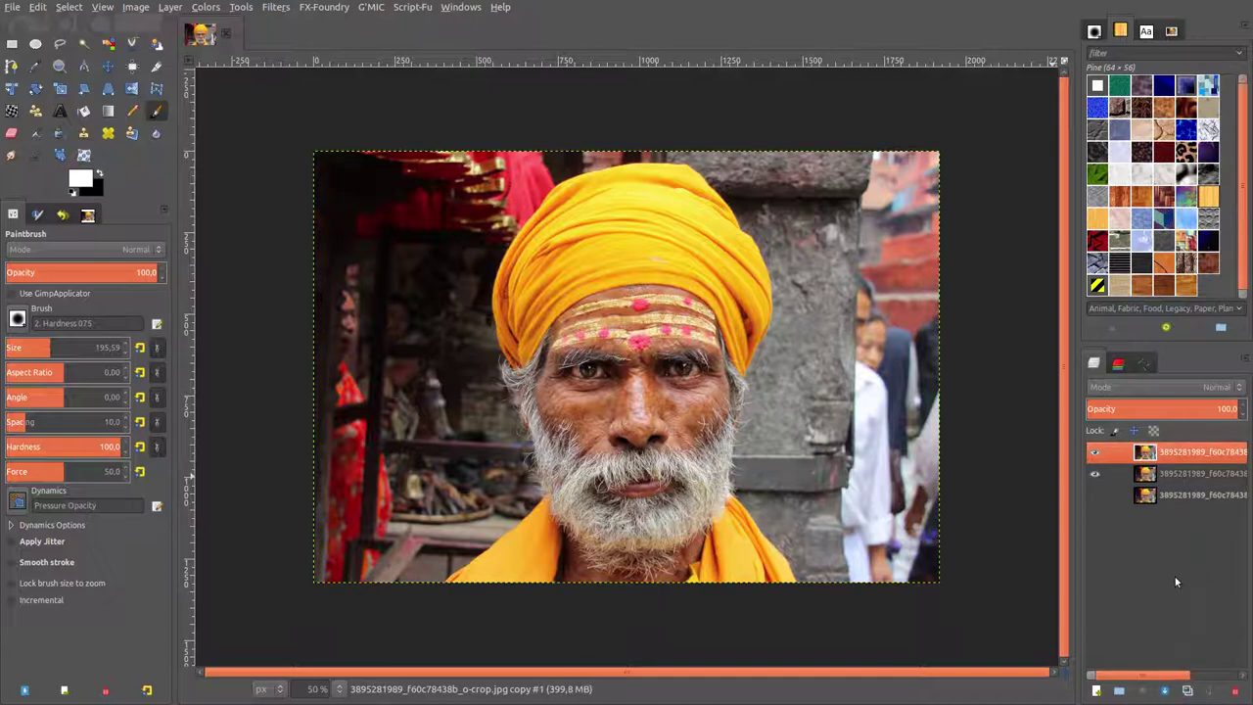
Turn on Quick Mask and zoom the view to 67%.
click(188, 674)
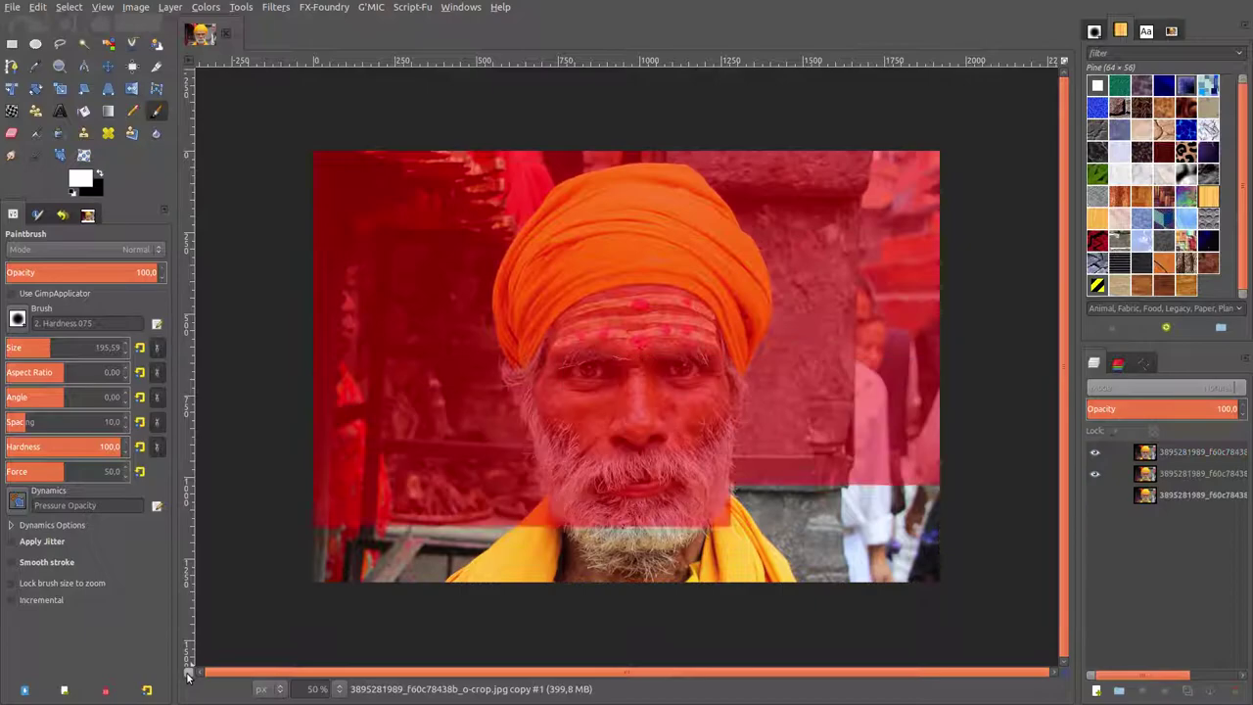
click(338, 689)
click(332, 618)
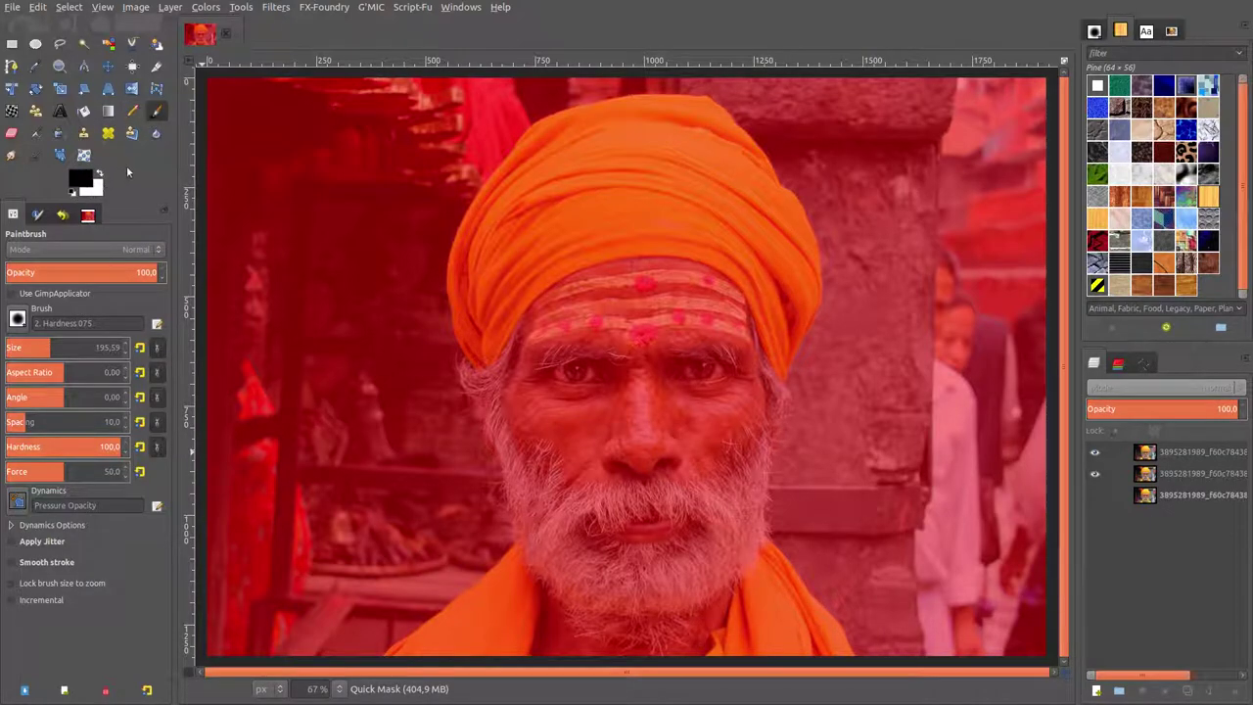
Erase the Quick Mask from the turban with a hardness-75 Eraser at size about 137.
click(12, 133)
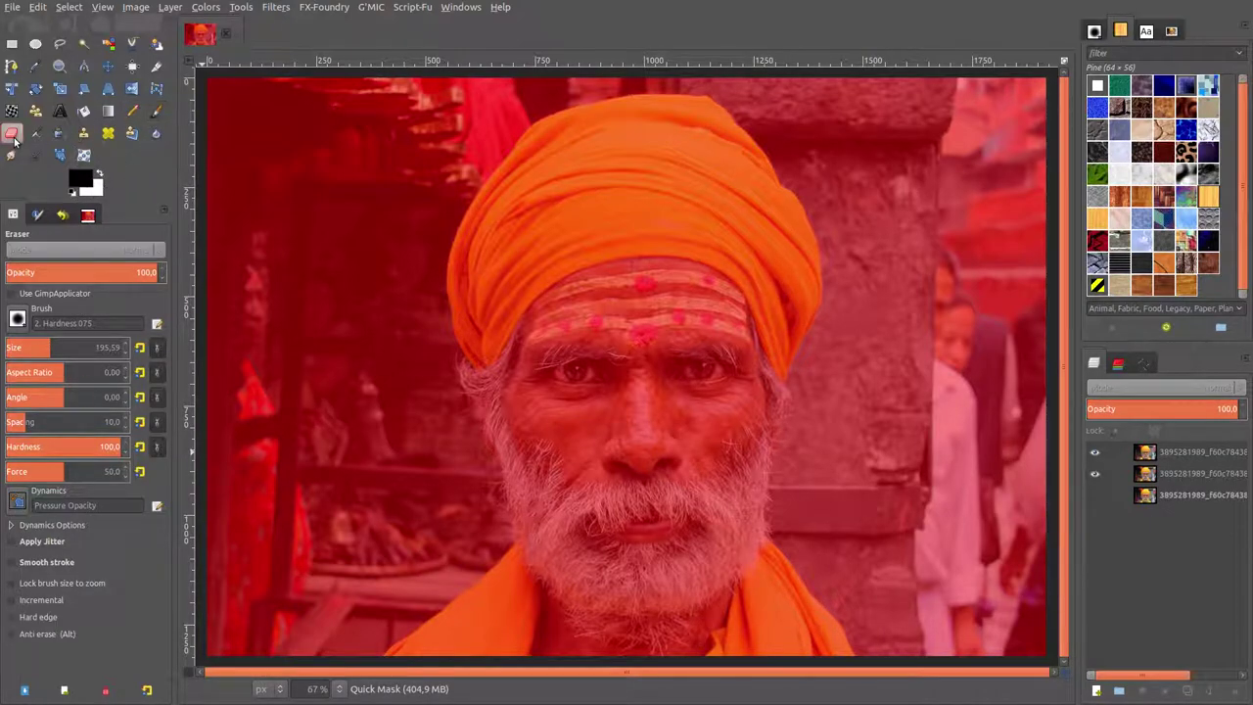
click(18, 320)
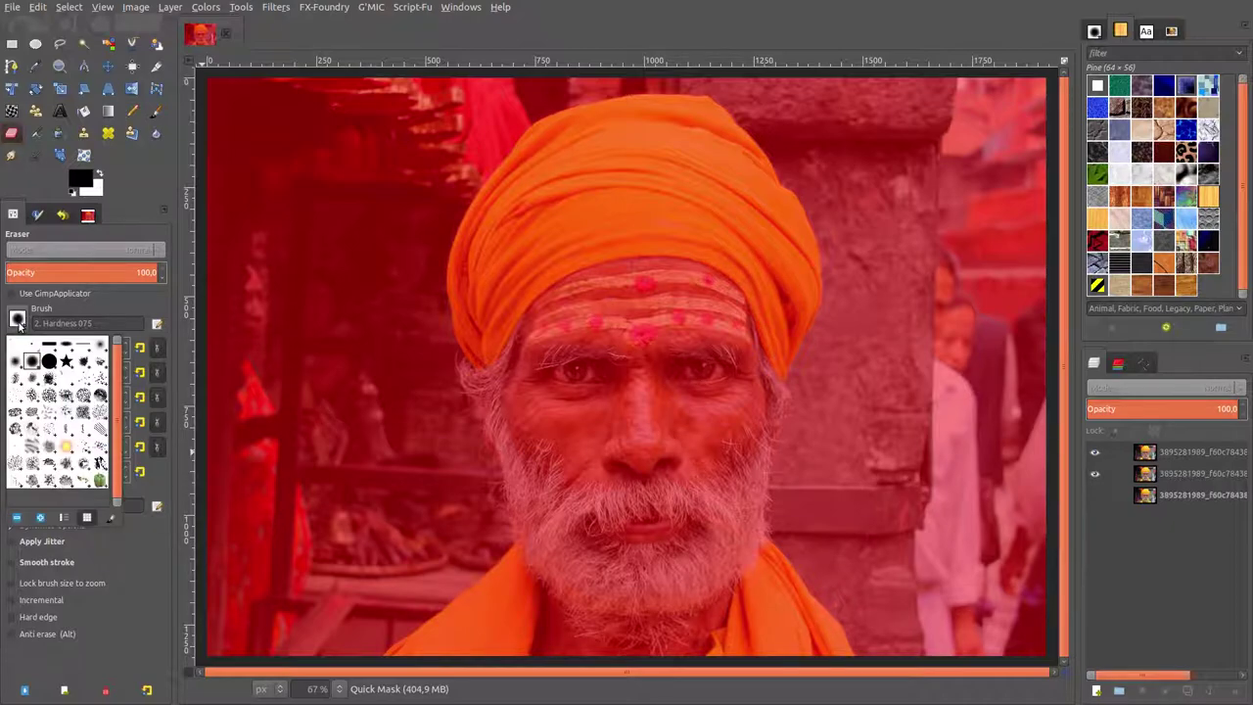
click(46, 368)
click(17, 320)
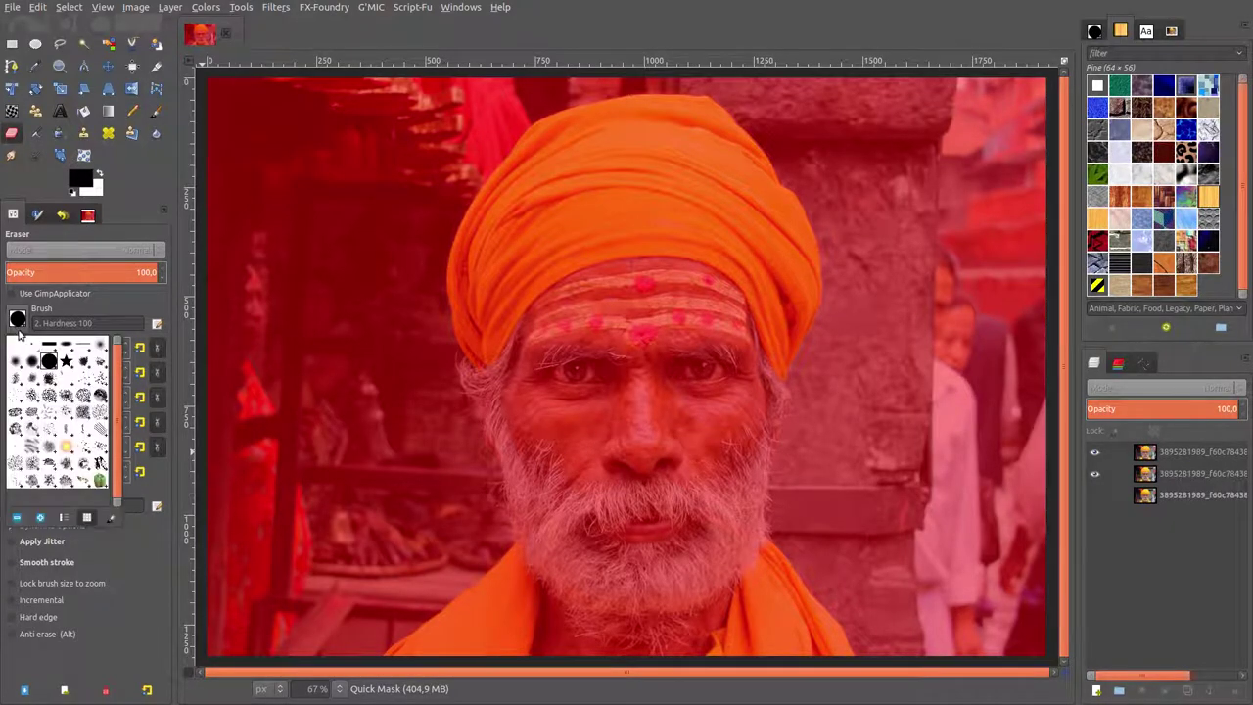
click(30, 361)
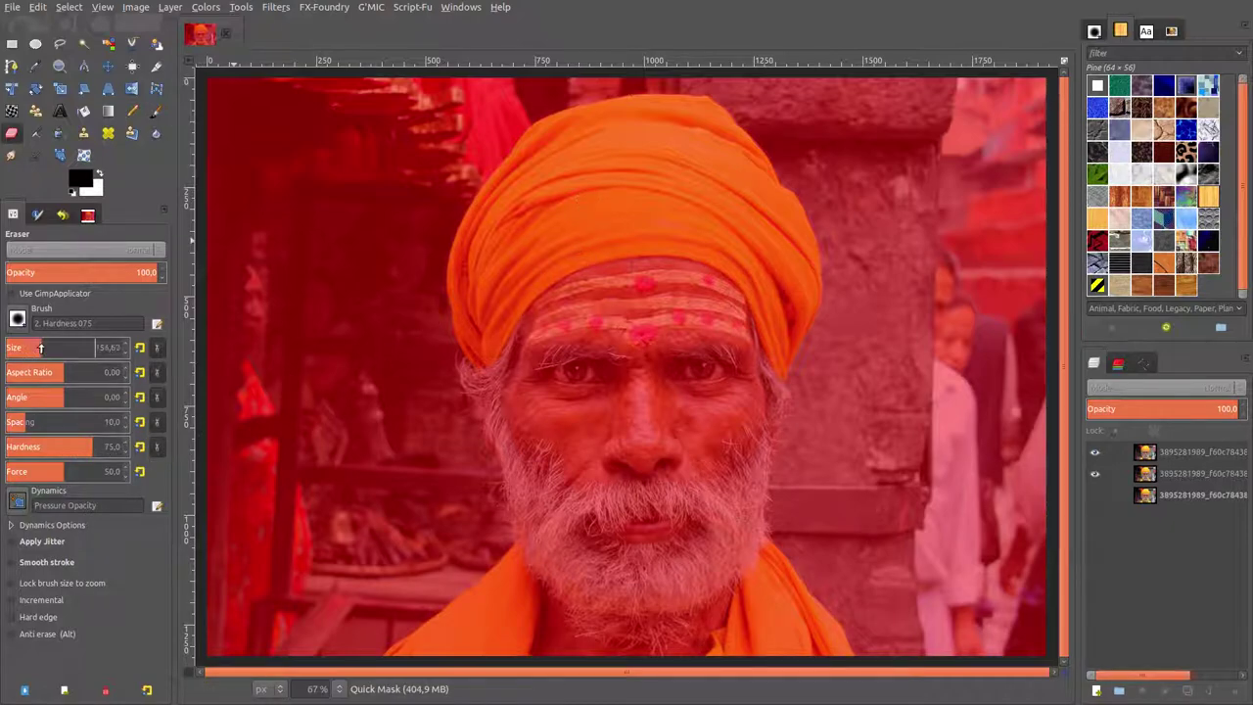
click(40, 348)
mouse_move(618, 157)
mouse_down()
mouse_move(579, 152)
mouse_move(548, 176)
mouse_move(486, 280)
mouse_move(546, 548)
mouse_move(538, 580)
mouse_move(464, 637)
mouse_move(517, 634)
mouse_move(572, 592)
mouse_move(572, 572)
mouse_up()
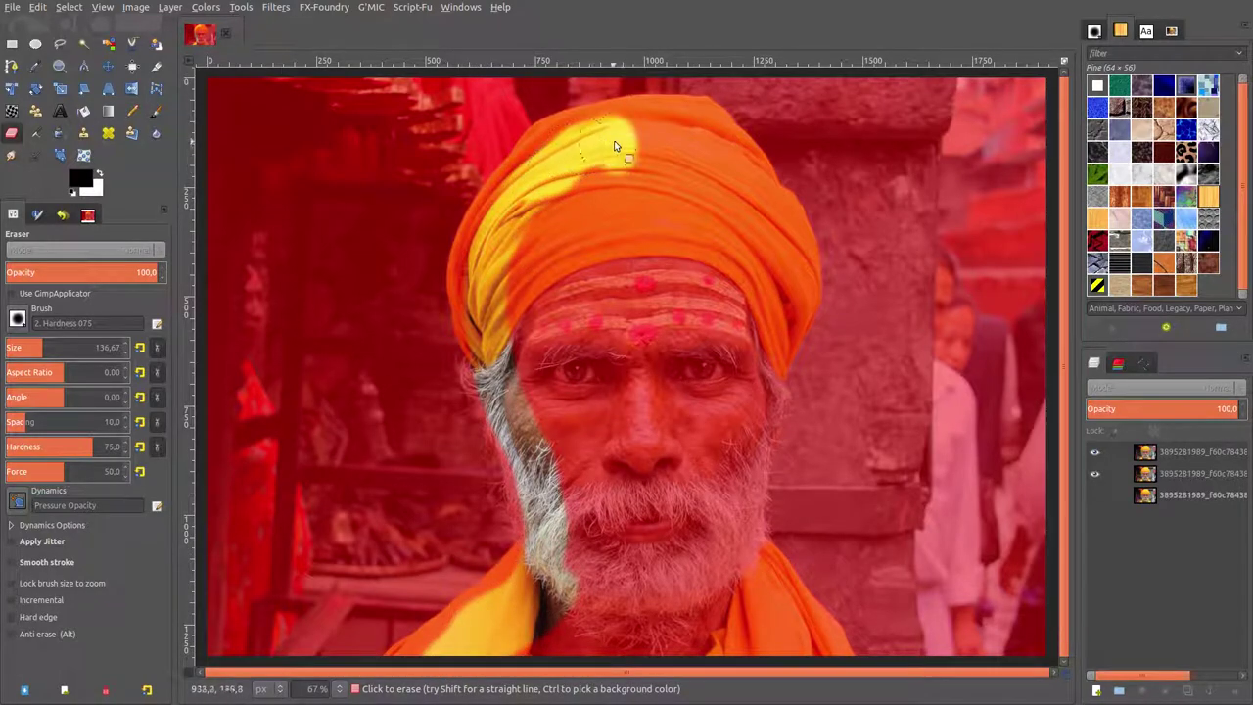
mouse_move(614, 147)
mouse_down()
mouse_move(660, 126)
mouse_move(721, 154)
mouse_move(709, 137)
mouse_move(640, 137)
mouse_move(556, 173)
mouse_move(745, 171)
mouse_move(713, 184)
mouse_up()
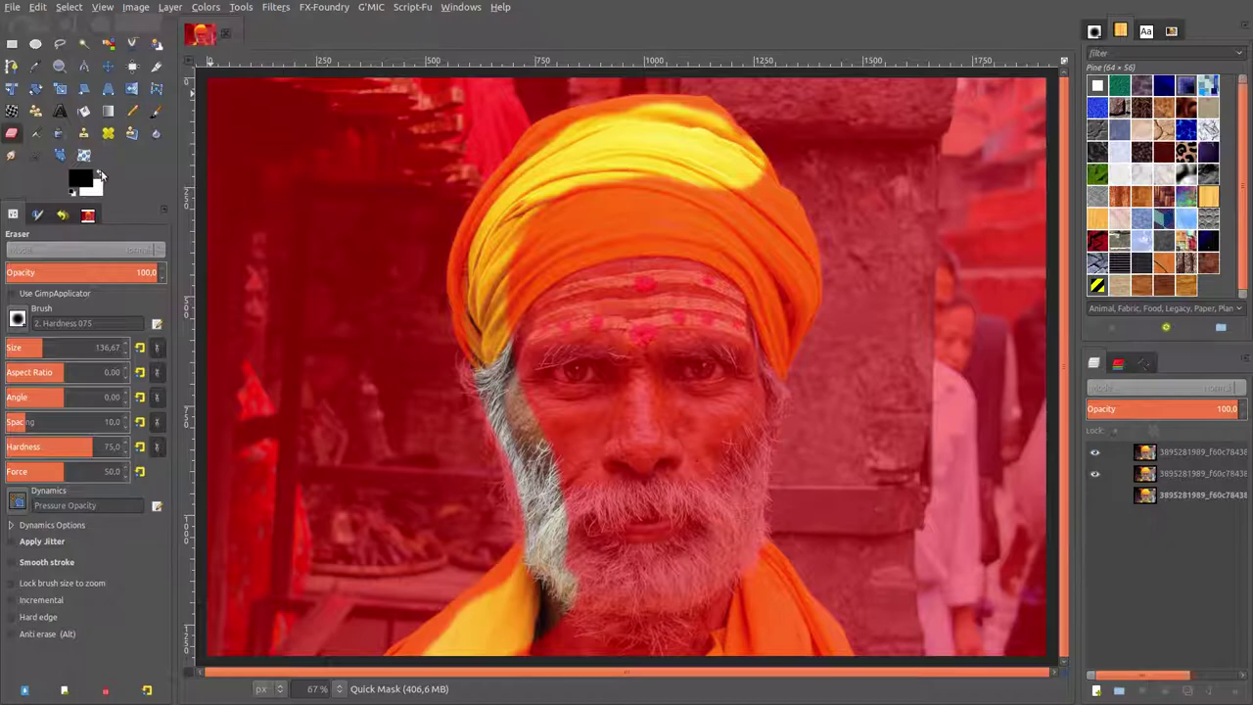
Erase the mask from the turban's right side and the orange band, switching to hardness 100.
click(98, 174)
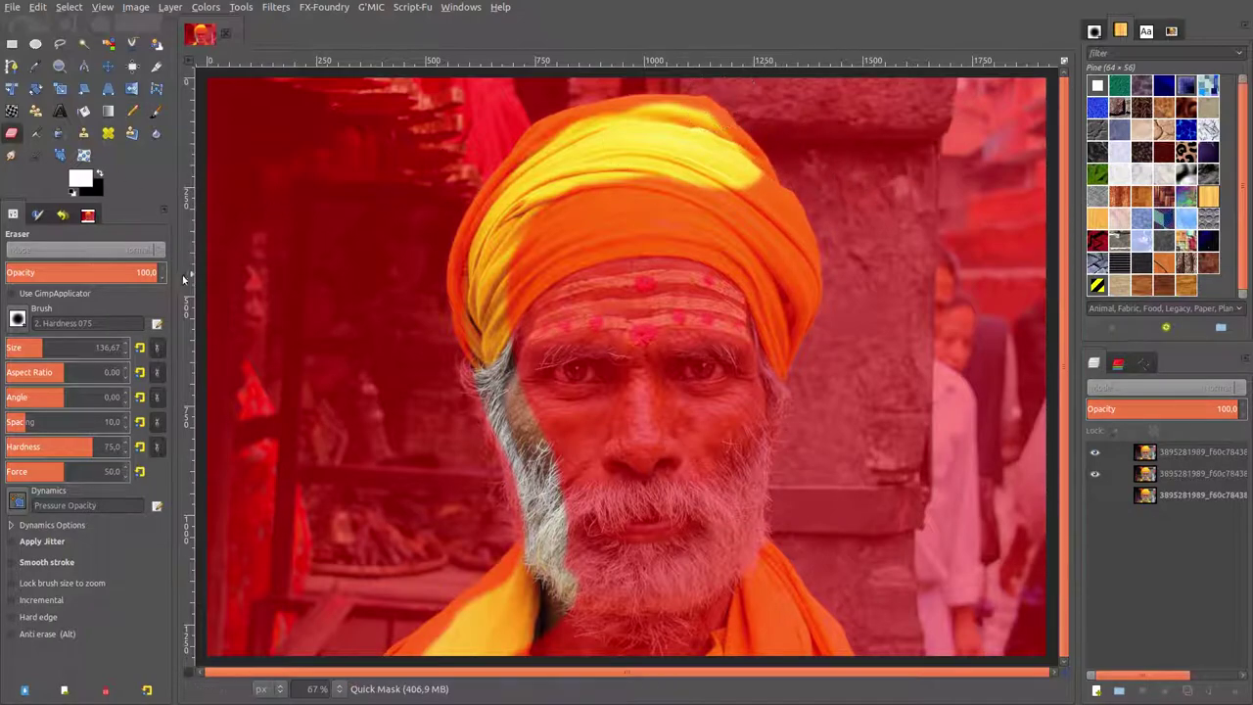
click(98, 174)
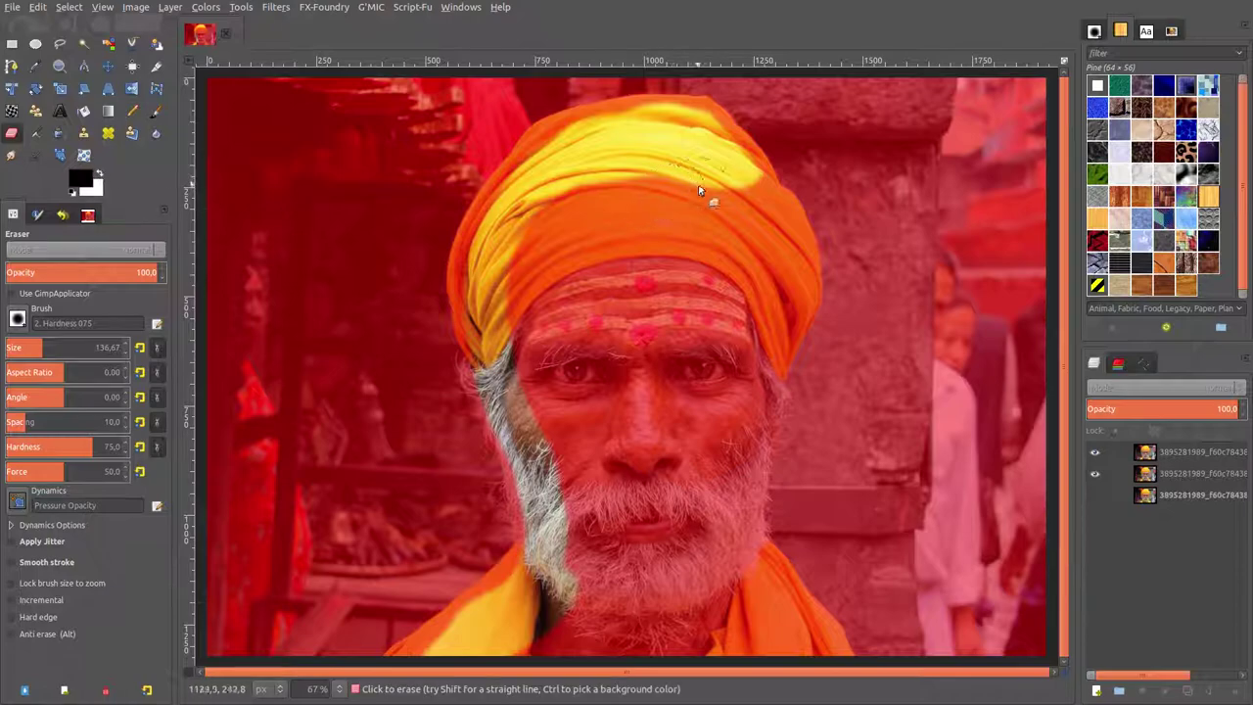
mouse_move(715, 157)
mouse_down()
mouse_move(773, 232)
mouse_move(734, 507)
mouse_move(809, 661)
mouse_move(536, 658)
mouse_up()
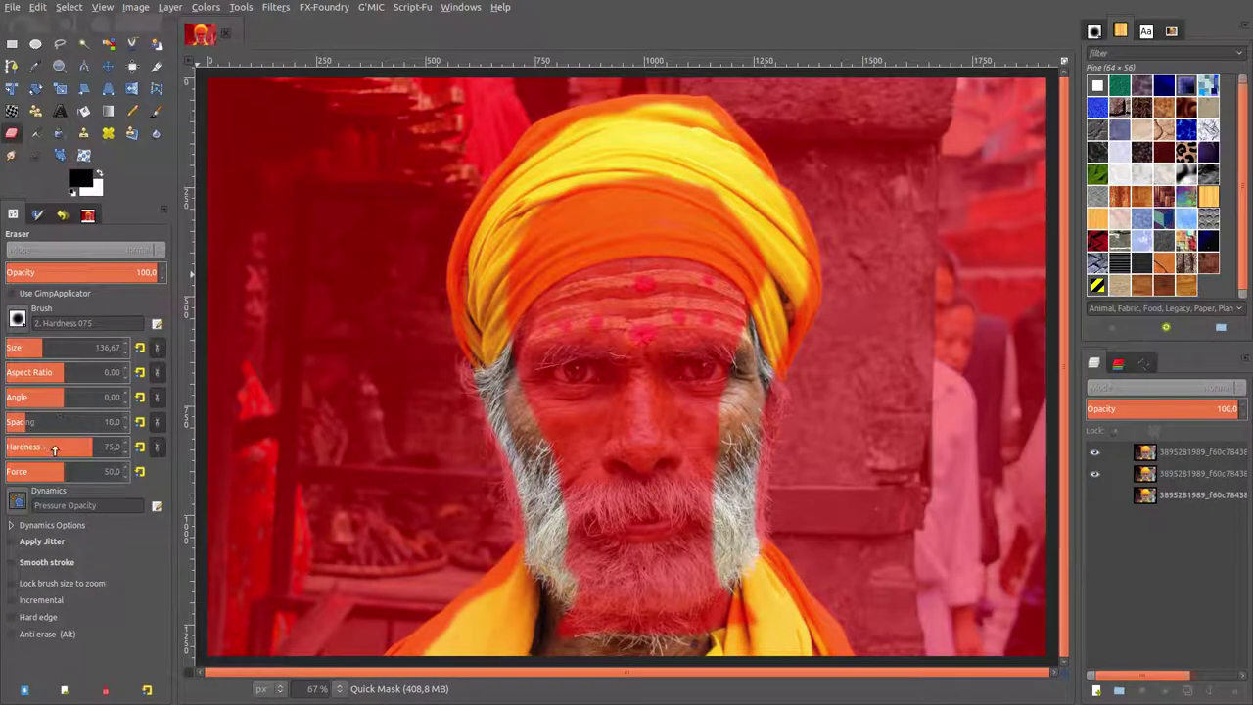
drag(55, 449, 162, 449)
mouse_move(606, 176)
mouse_down()
mouse_move(548, 224)
mouse_move(533, 294)
mouse_move(676, 206)
mouse_move(707, 227)
mouse_move(729, 298)
mouse_move(654, 416)
mouse_move(687, 244)
mouse_move(641, 254)
mouse_move(612, 235)
mouse_move(577, 372)
mouse_move(552, 307)
mouse_move(519, 338)
mouse_move(563, 440)
mouse_move(597, 587)
mouse_move(626, 597)
mouse_move(646, 411)
mouse_move(670, 567)
mouse_move(710, 489)
mouse_move(736, 367)
mouse_move(705, 646)
mouse_move(660, 655)
mouse_move(596, 626)
mouse_move(617, 642)
mouse_move(685, 560)
mouse_up()
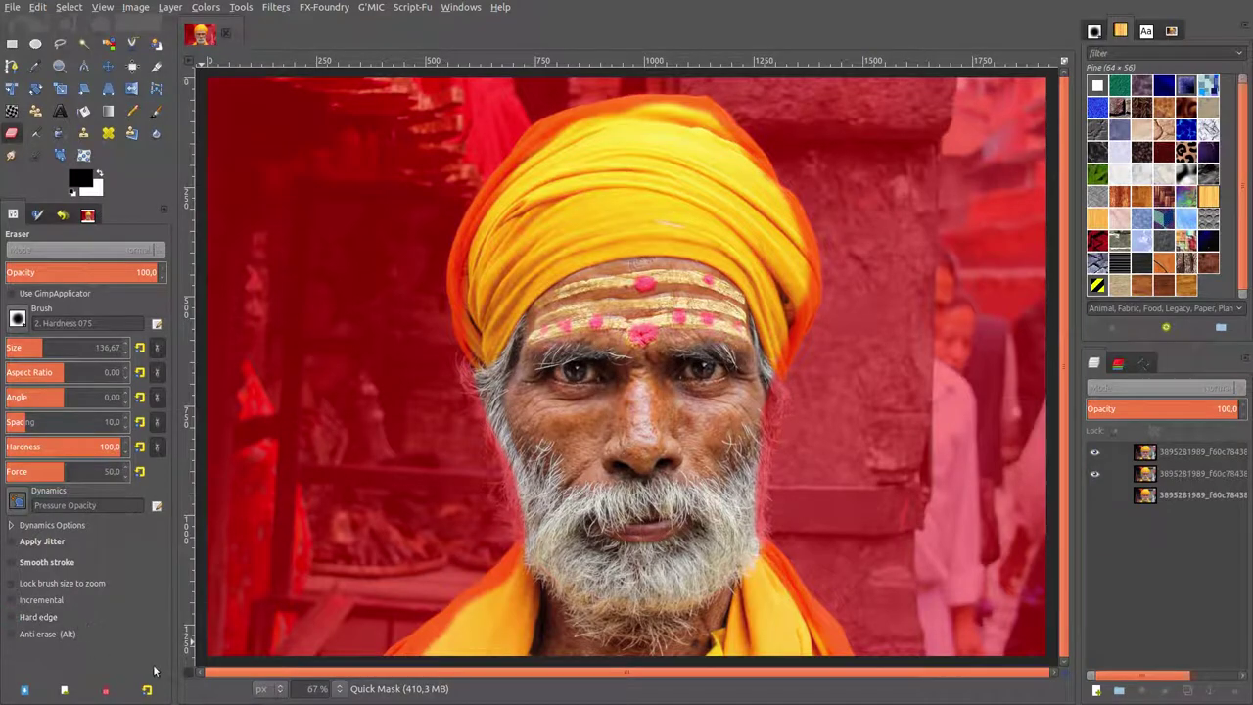
Convert the Quick Mask to a selection, invert it to the background, and feather it 5 px.
click(188, 673)
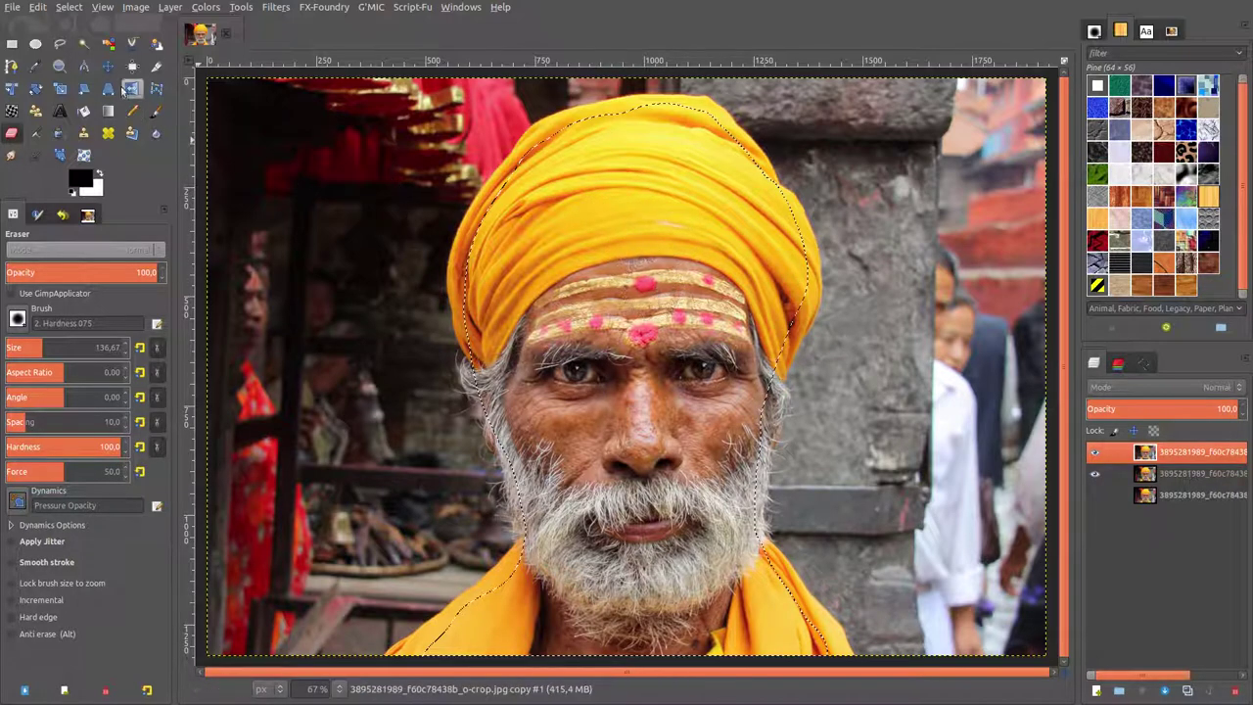
click(69, 7)
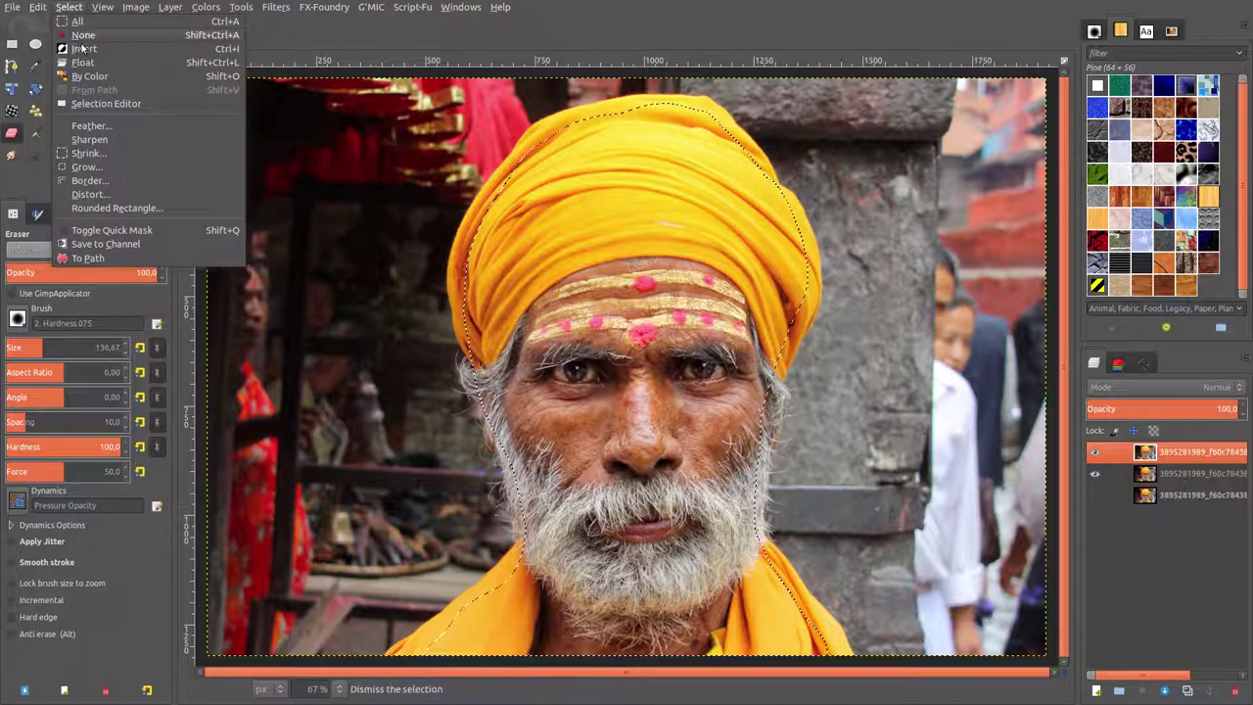
click(83, 47)
click(69, 7)
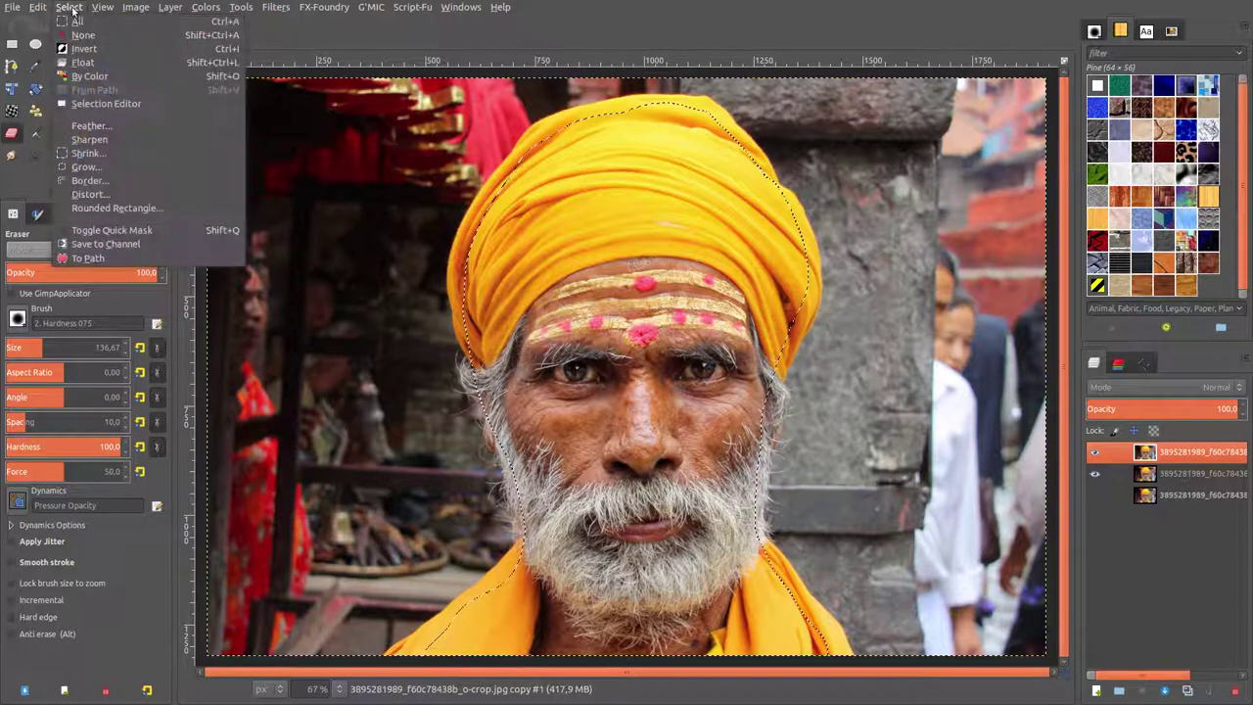
click(84, 125)
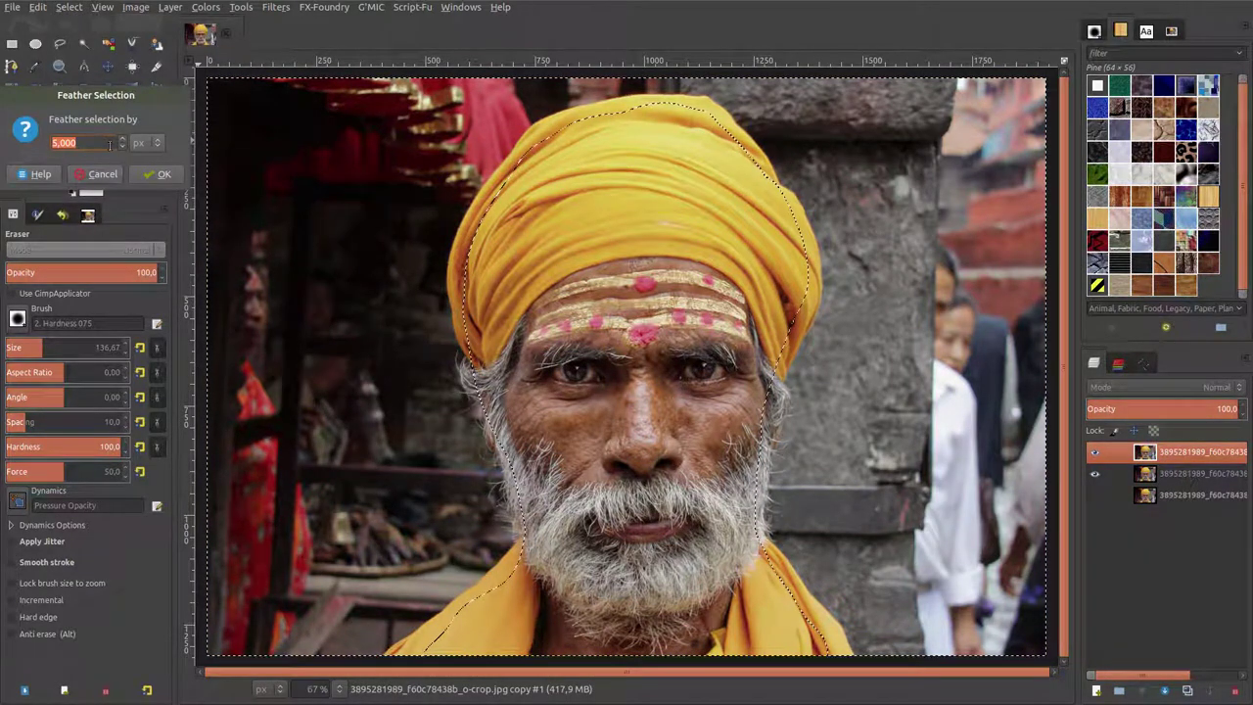
click(149, 179)
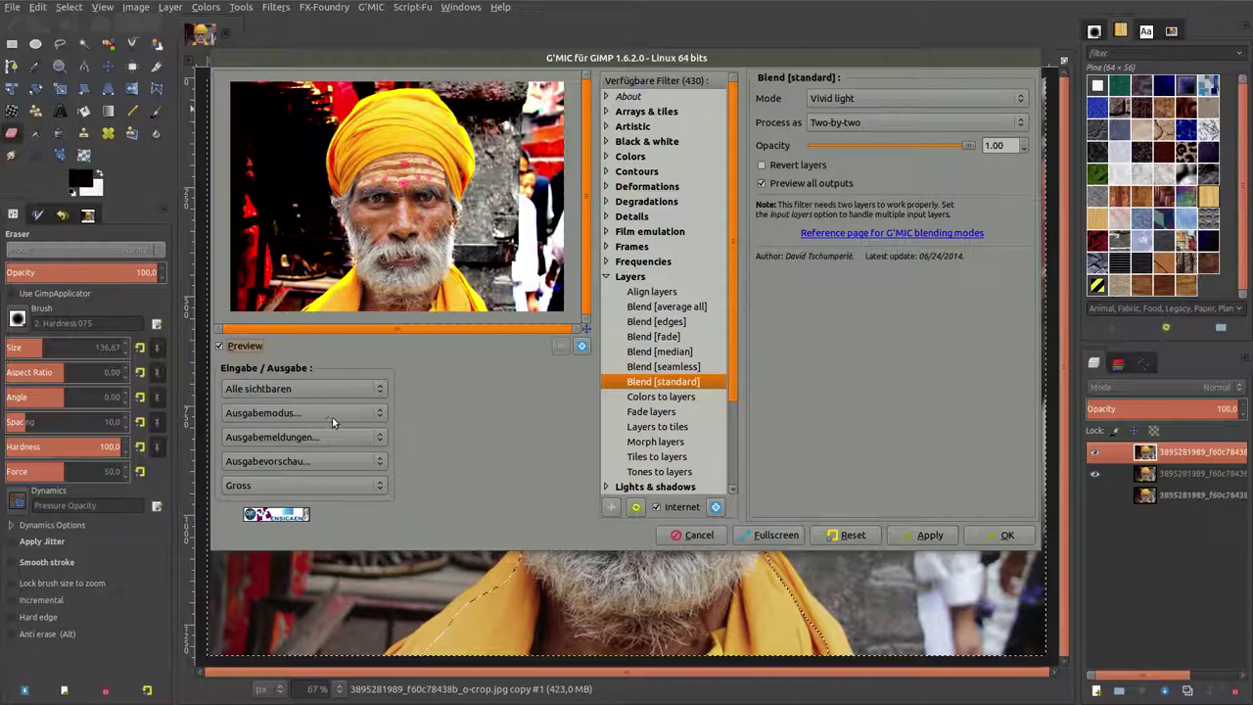
Apply G'MIC Testing > Gentlemanbeggar > Lens blur to the active layer with bokeh 3.
click(323, 391)
click(315, 266)
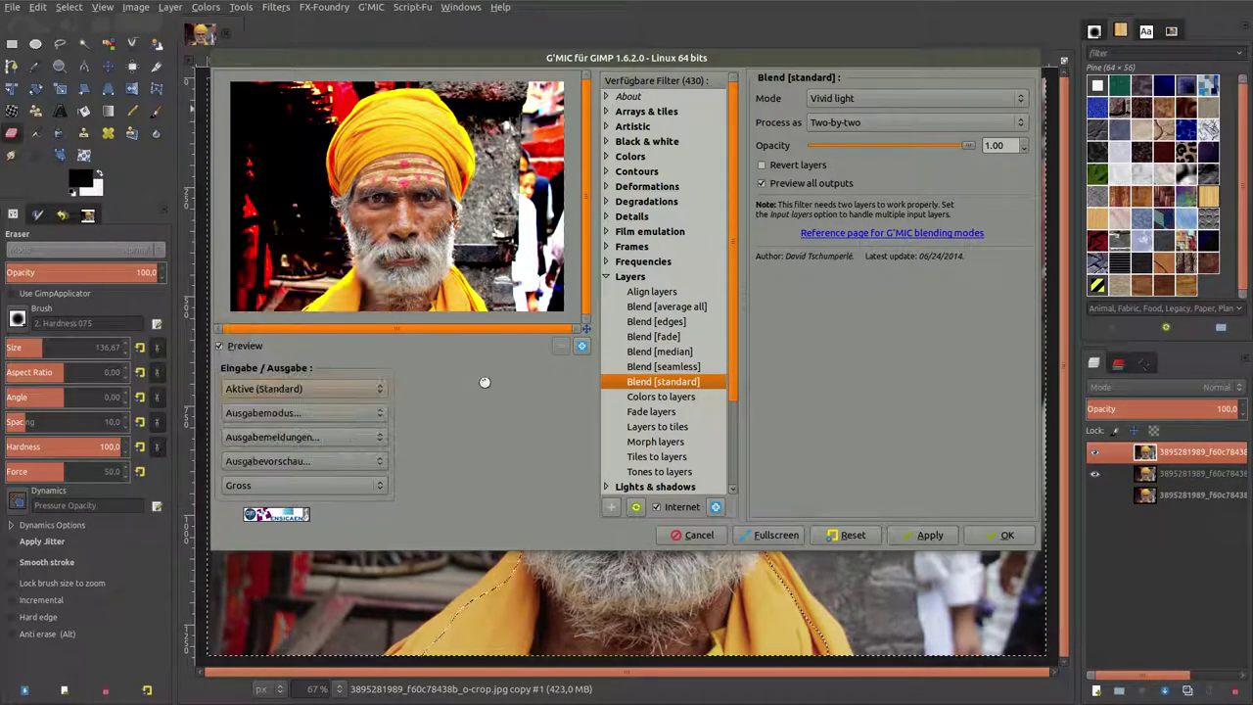
click(608, 278)
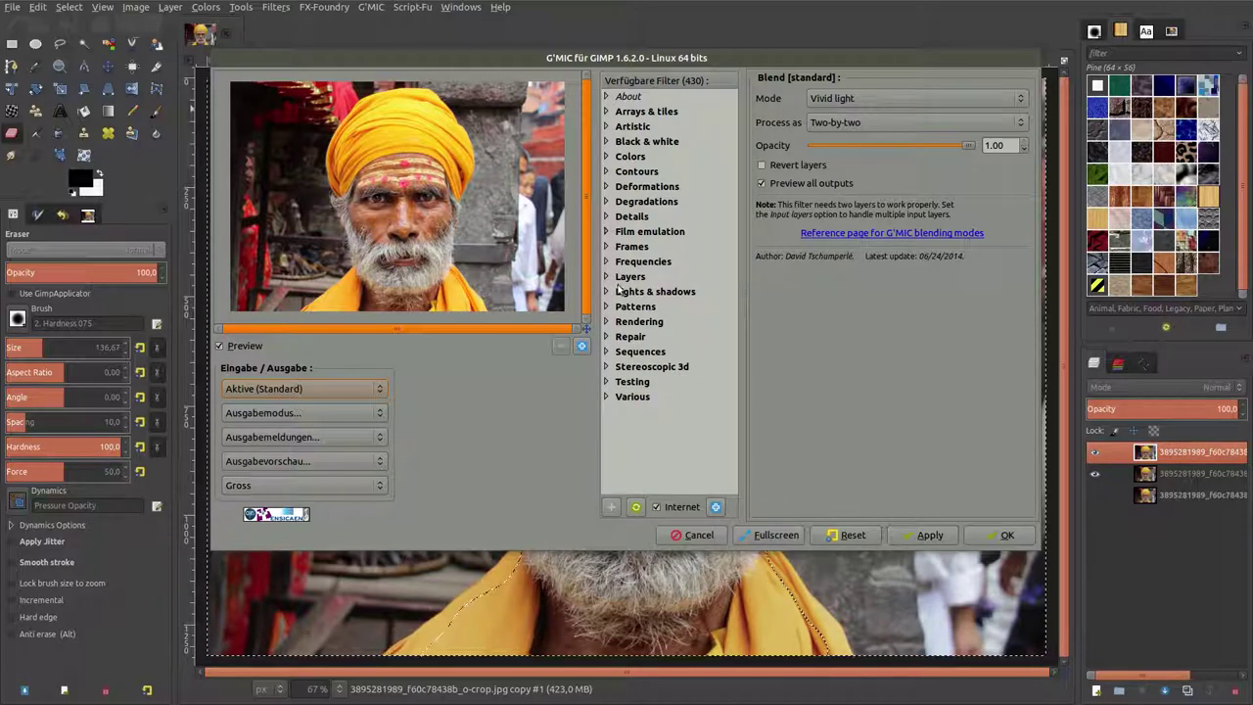
click(607, 383)
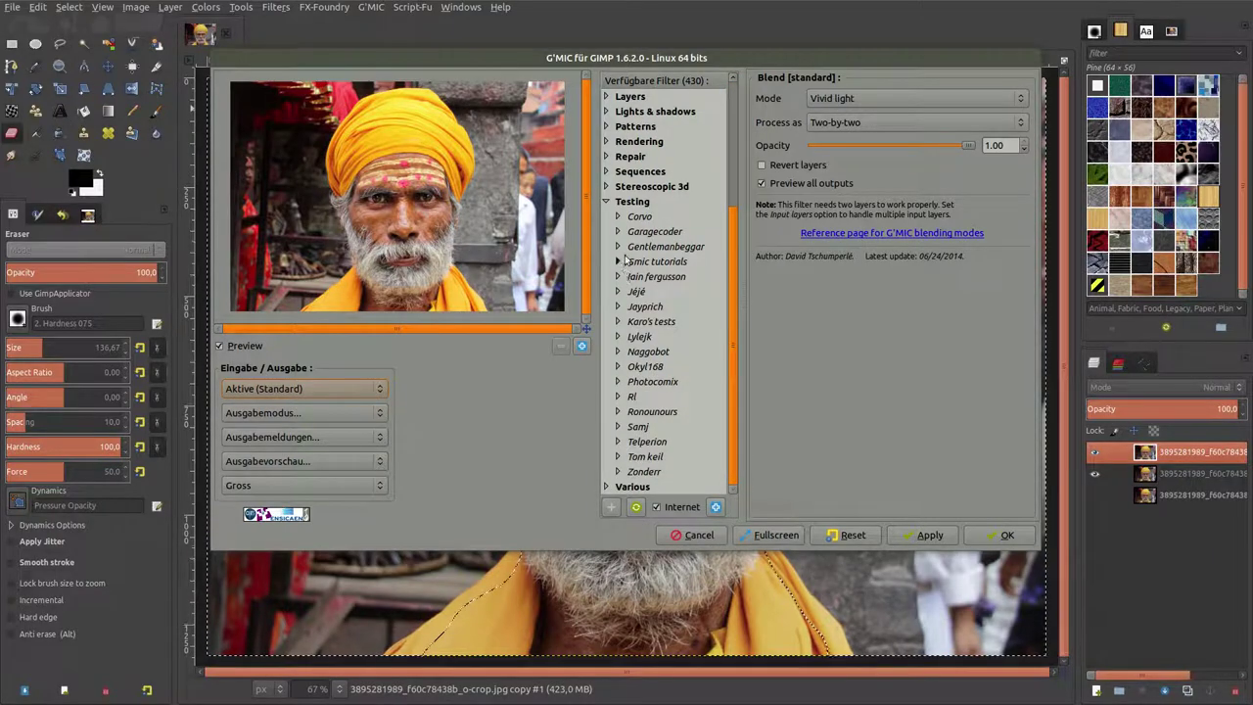
click(619, 246)
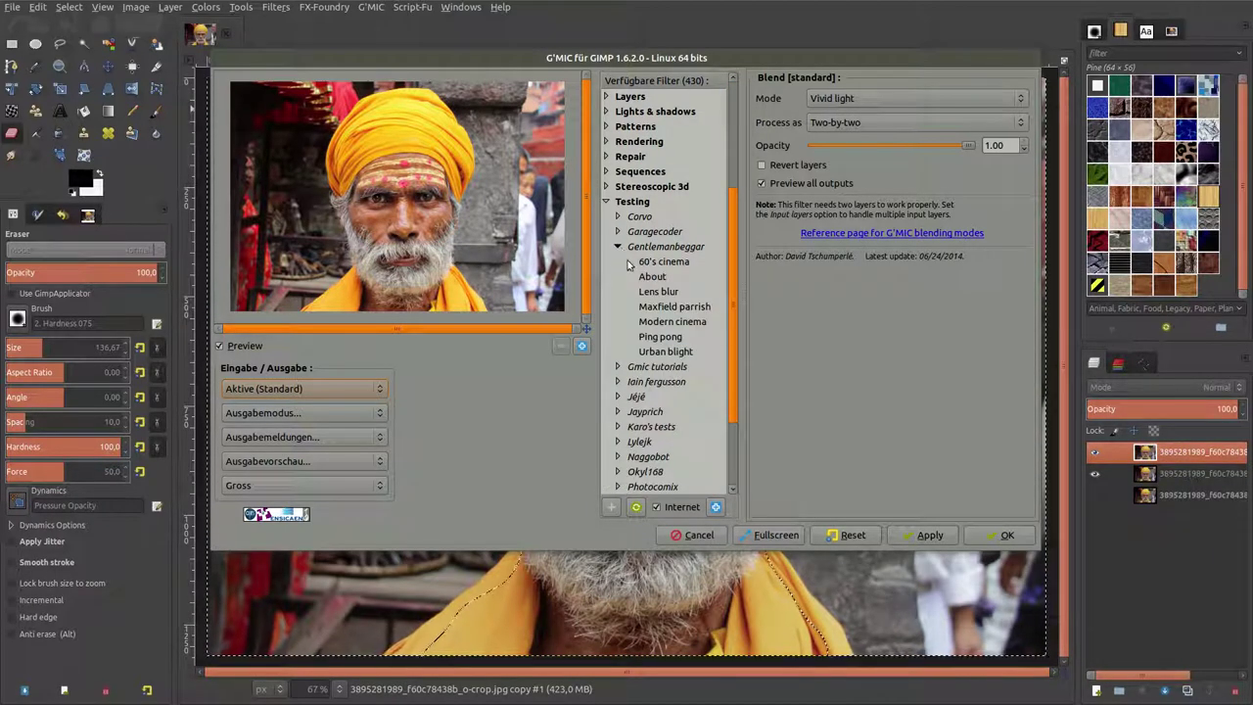
click(664, 298)
click(560, 346)
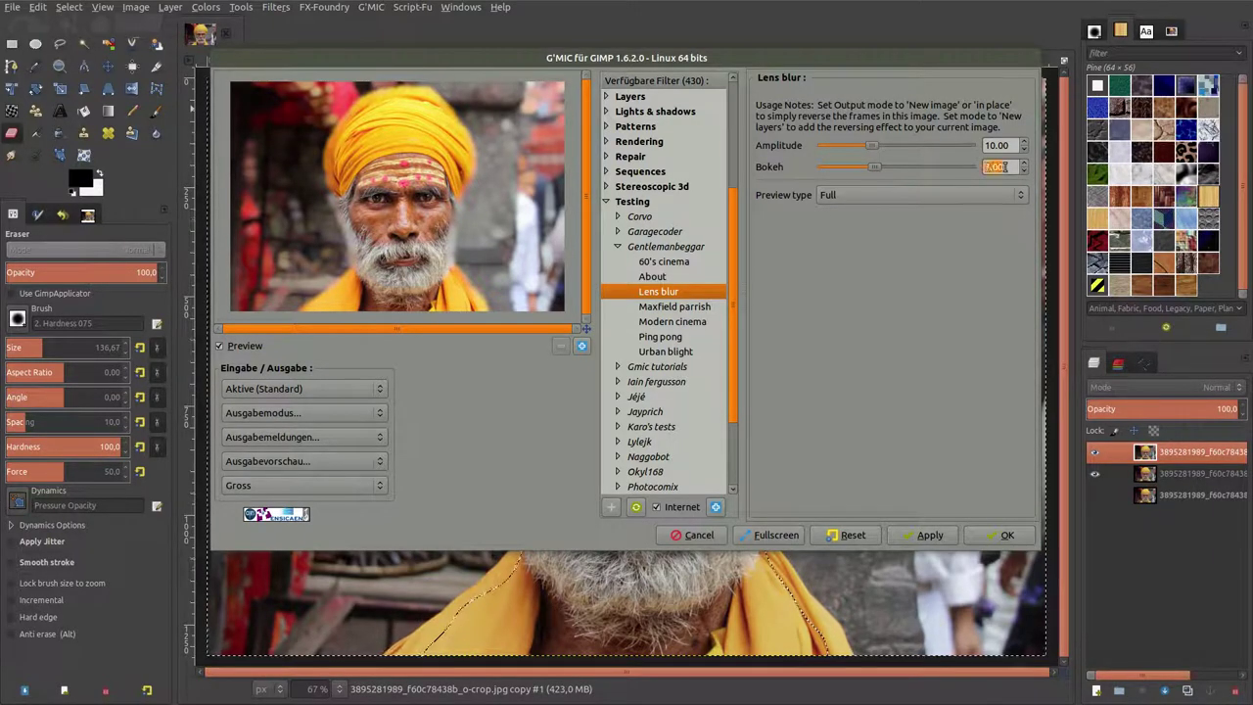
double_click(997, 166)
text(3)
key(Return)
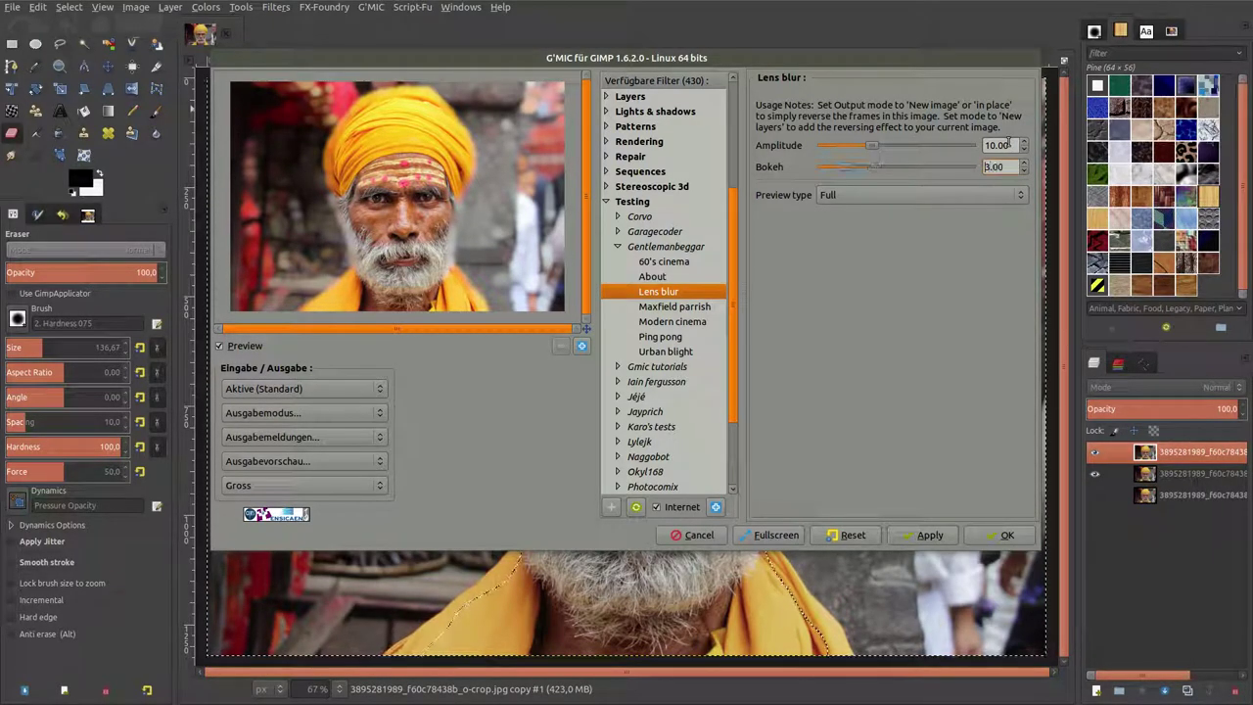
click(983, 541)
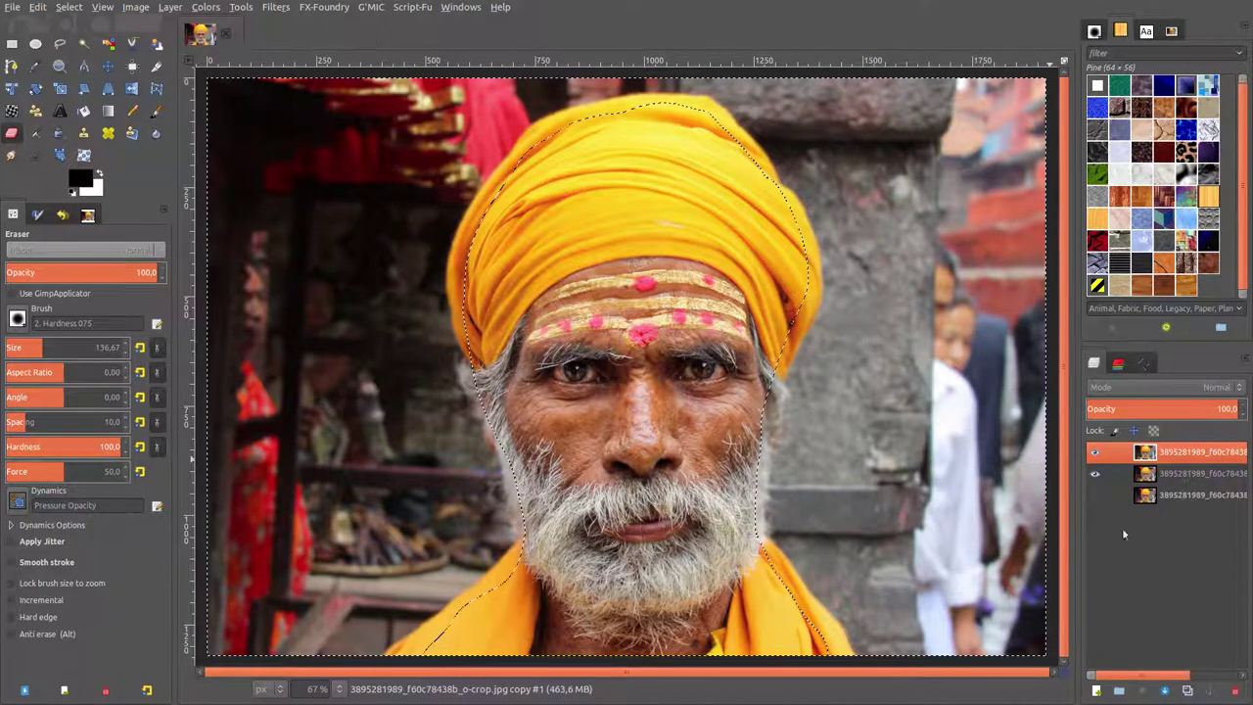
Duplicate the layer and apply G'MIC Degradations > Blur [radial] at amplitude 3.
click(1187, 690)
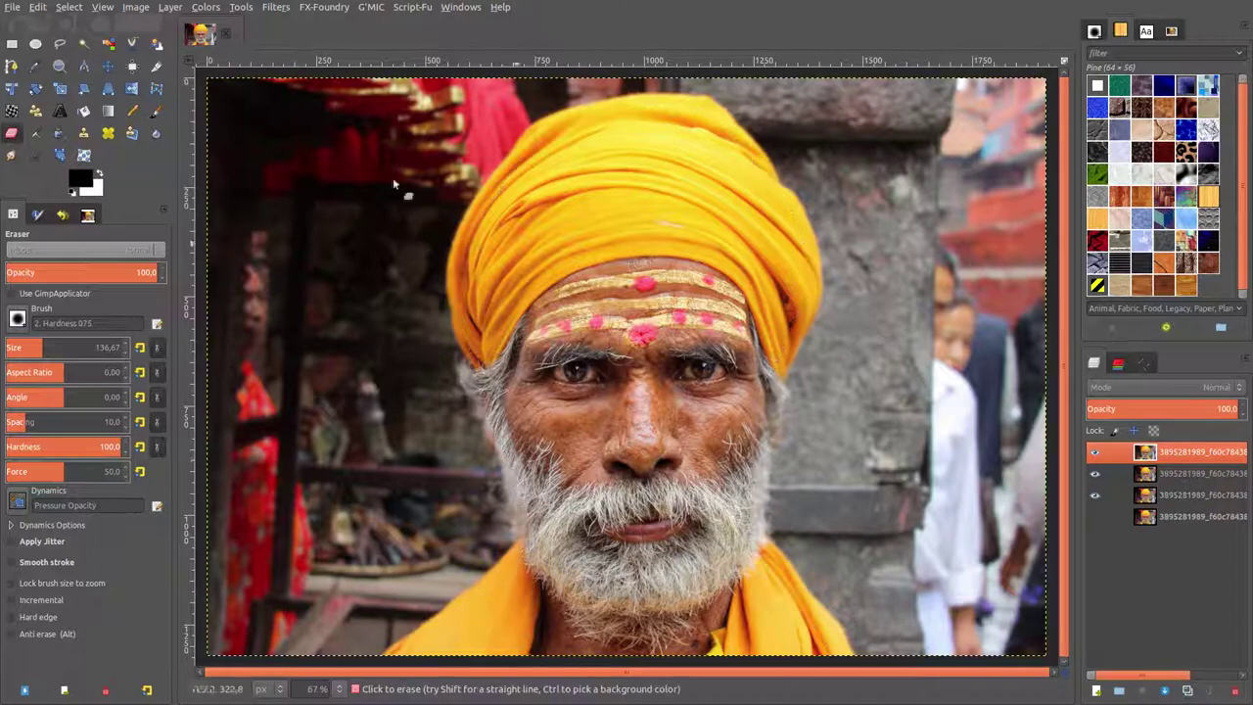
click(276, 7)
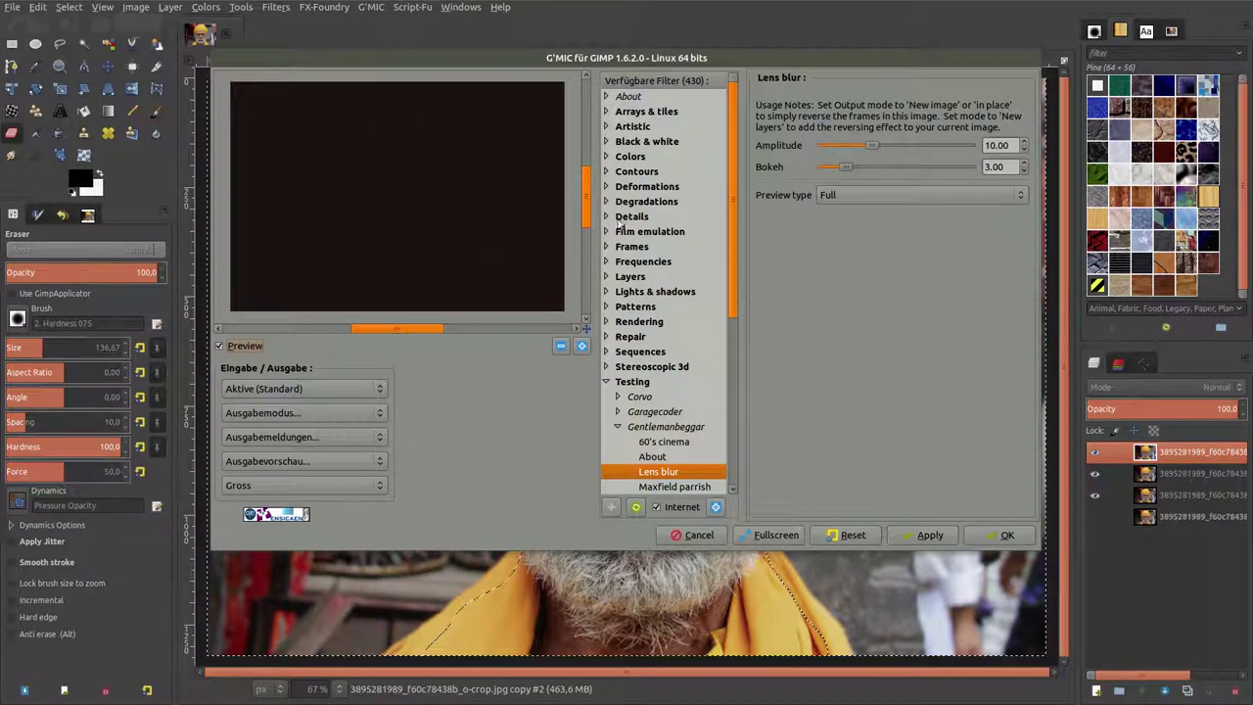
click(606, 381)
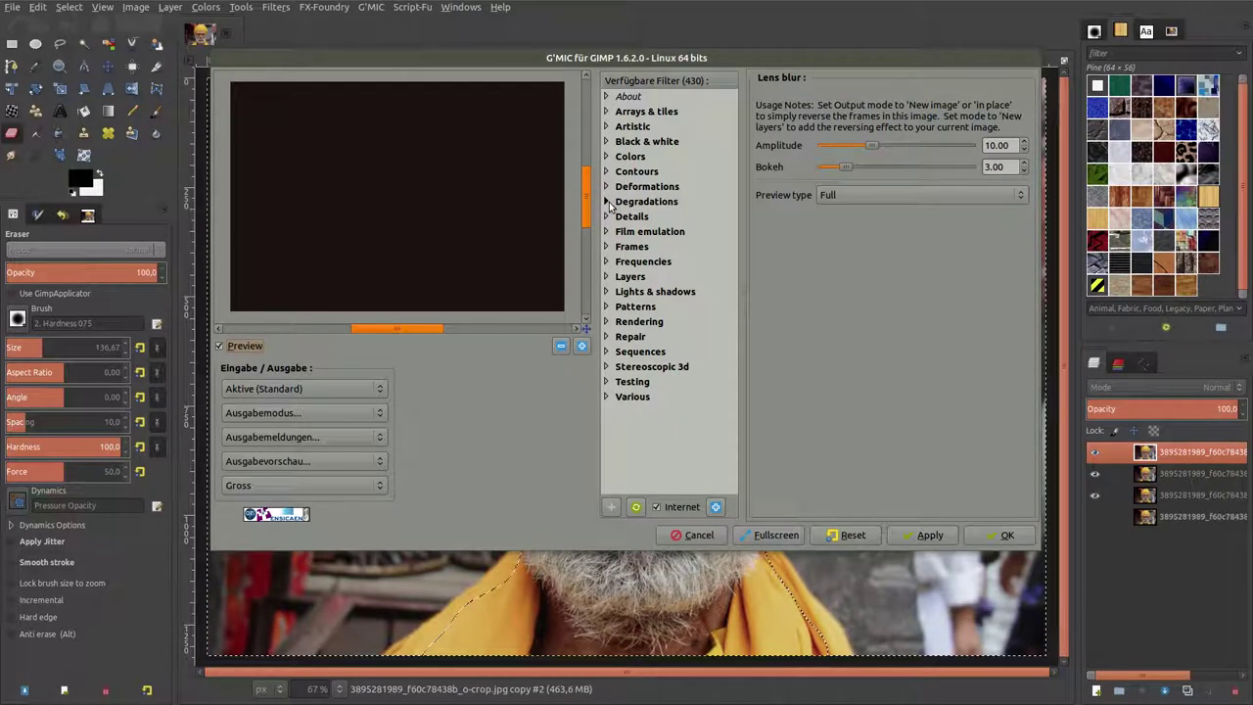
click(609, 202)
click(560, 347)
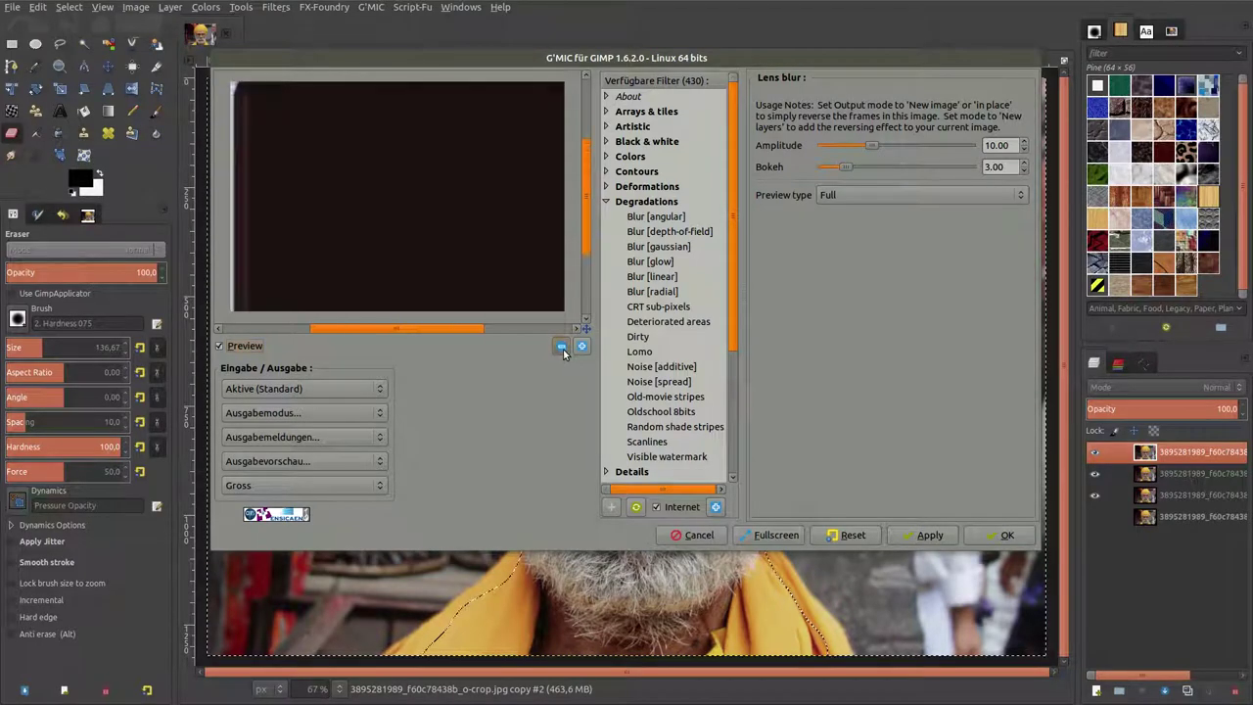
click(660, 291)
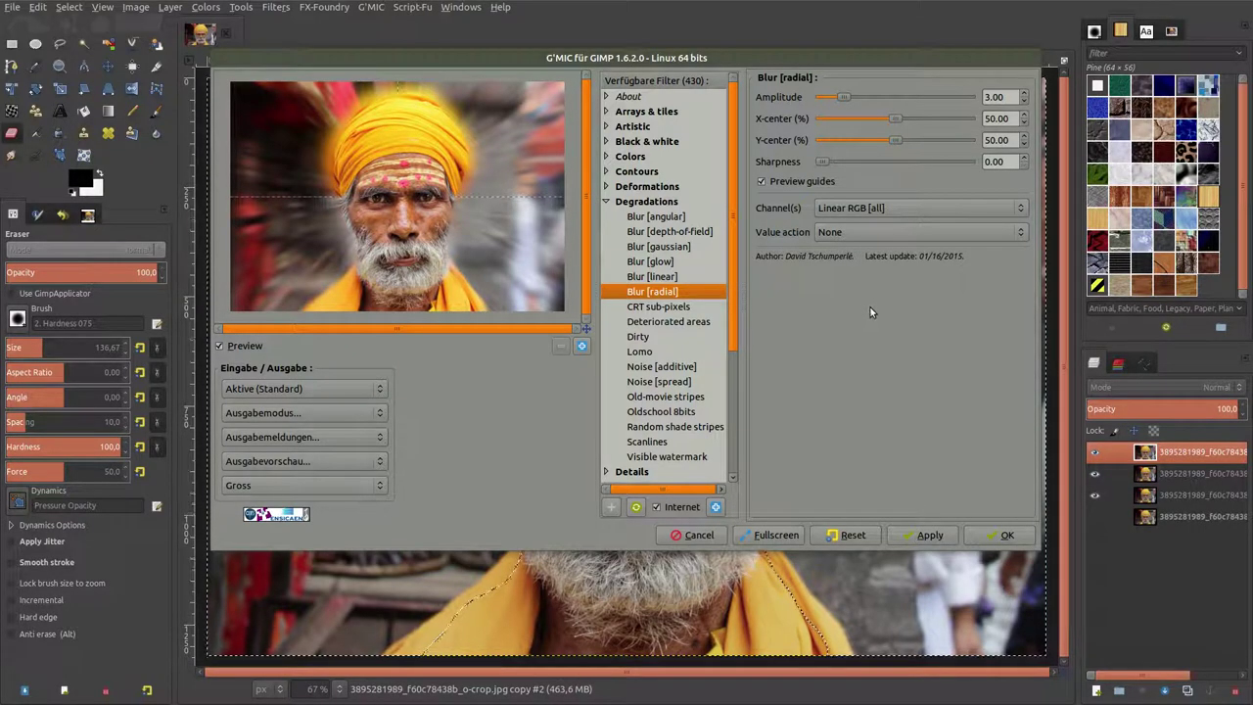
click(937, 532)
click(997, 535)
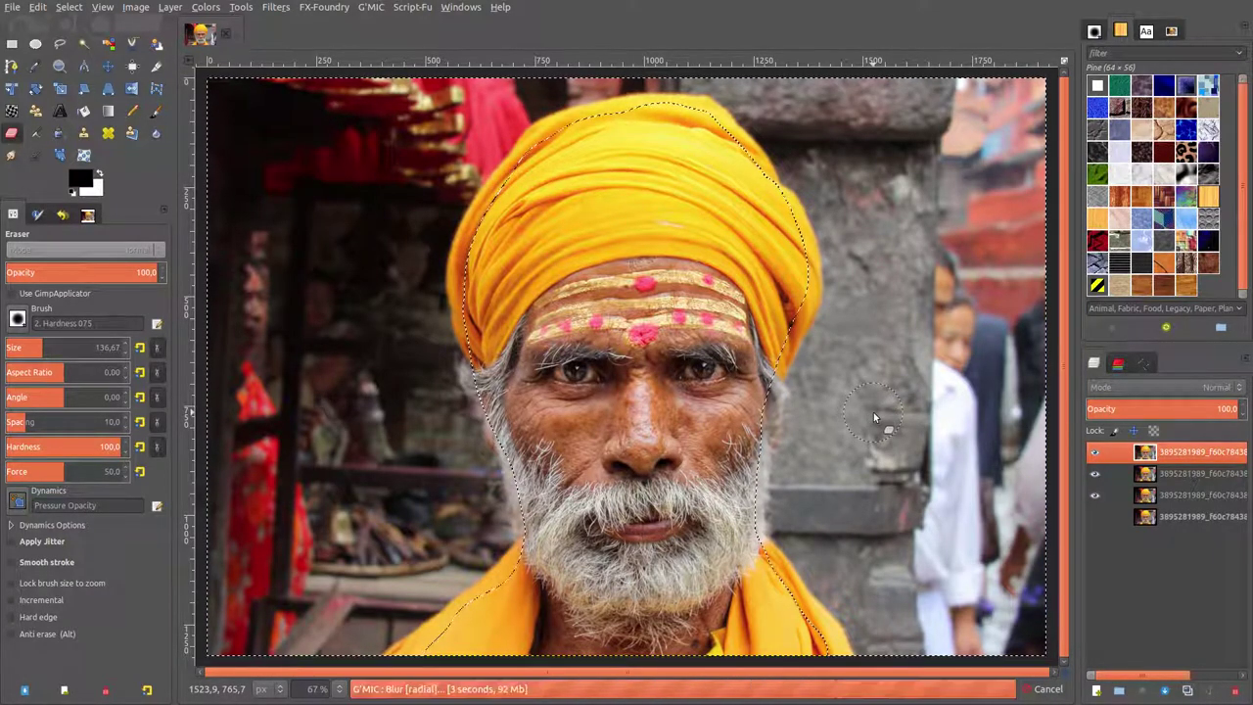
Clear the head selection and add a black layer mask to the radial-blur layer.
click(68, 7)
click(79, 37)
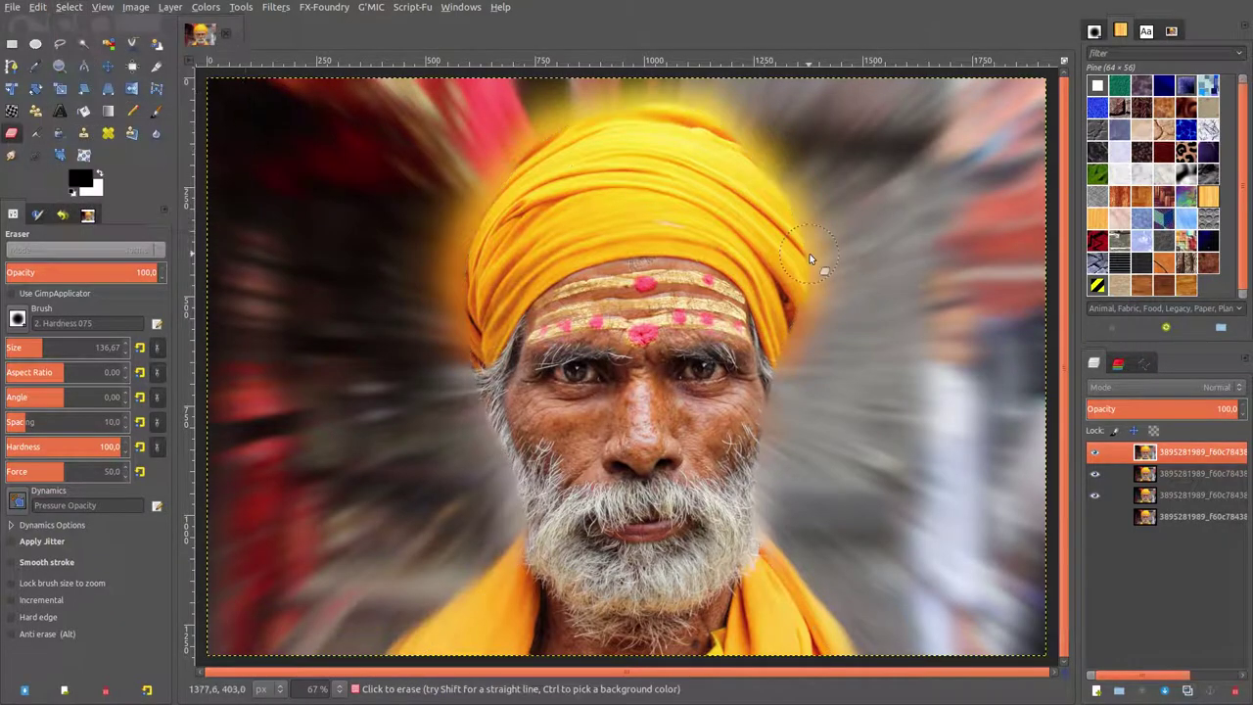
right_click(1175, 453)
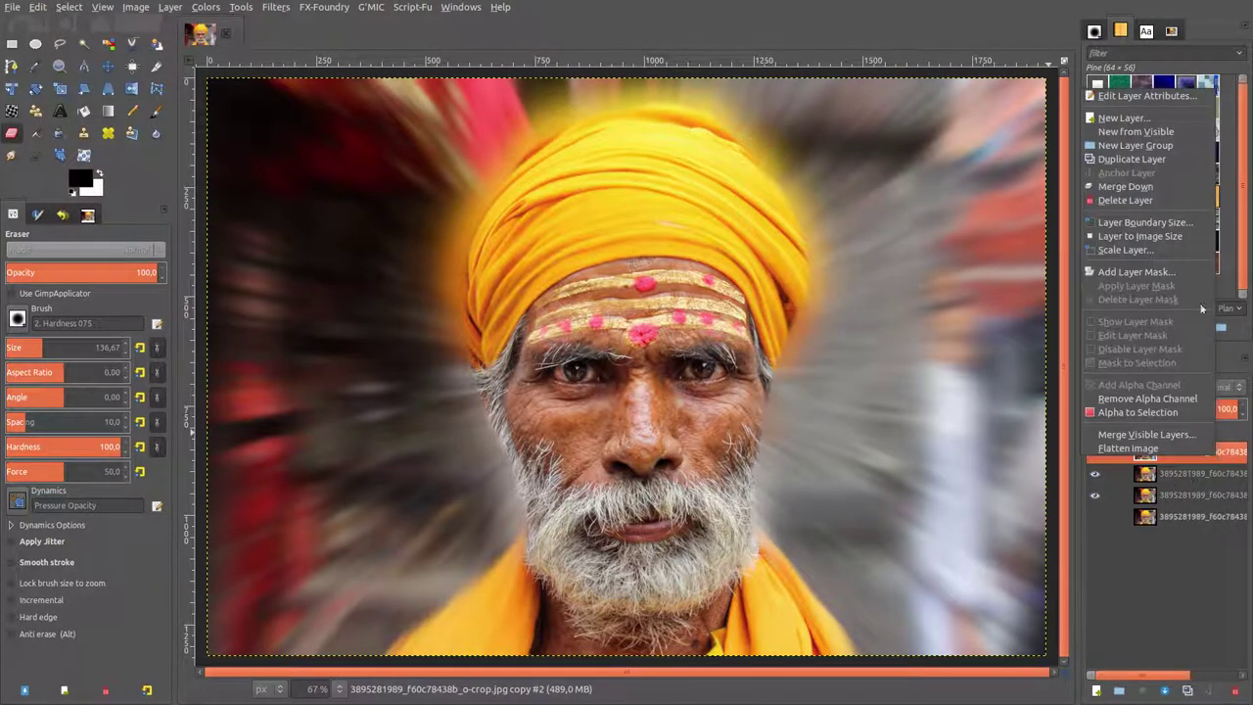
click(1130, 271)
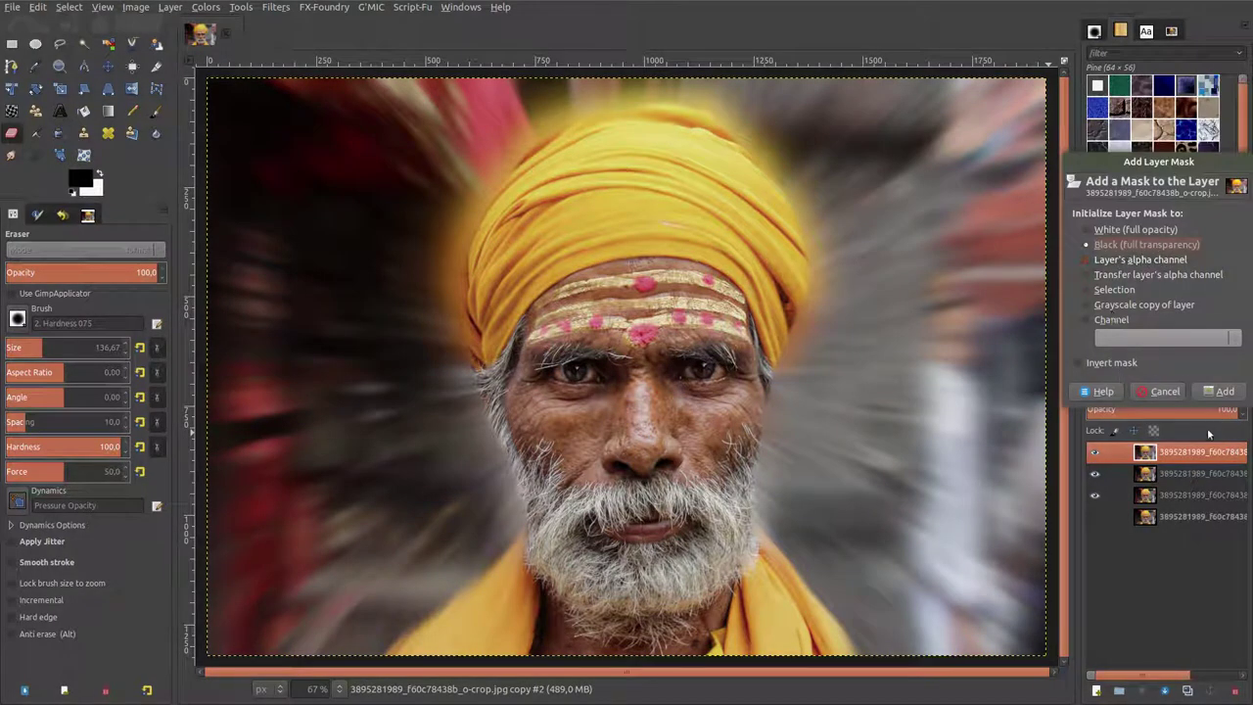
click(1218, 390)
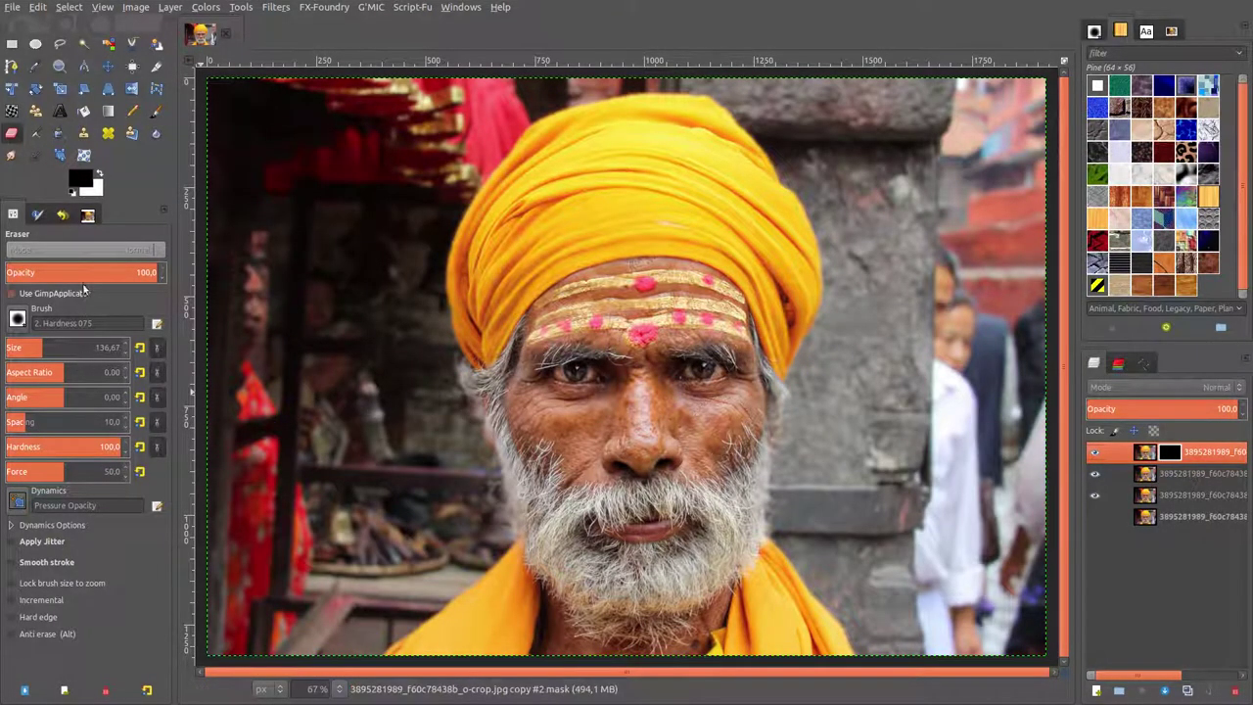
Set up a white 2. Hardness 050 paintbrush on the mask, viewing the turban at 100%.
click(155, 112)
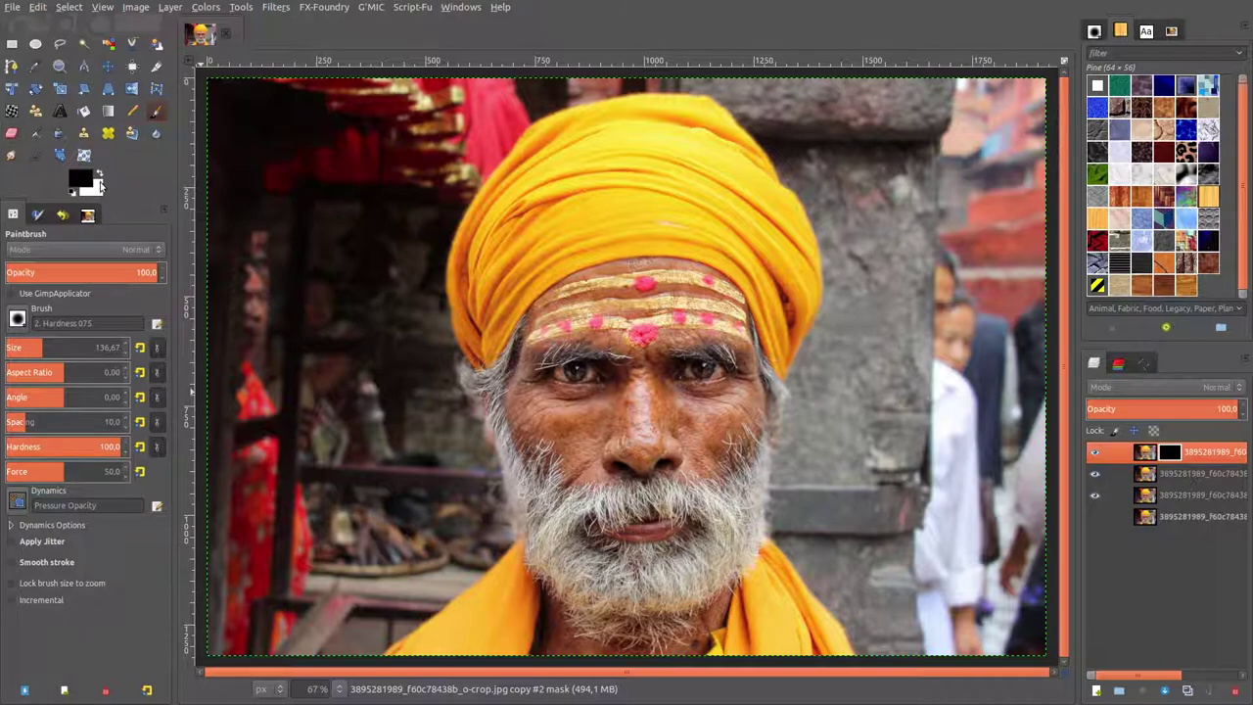
click(99, 174)
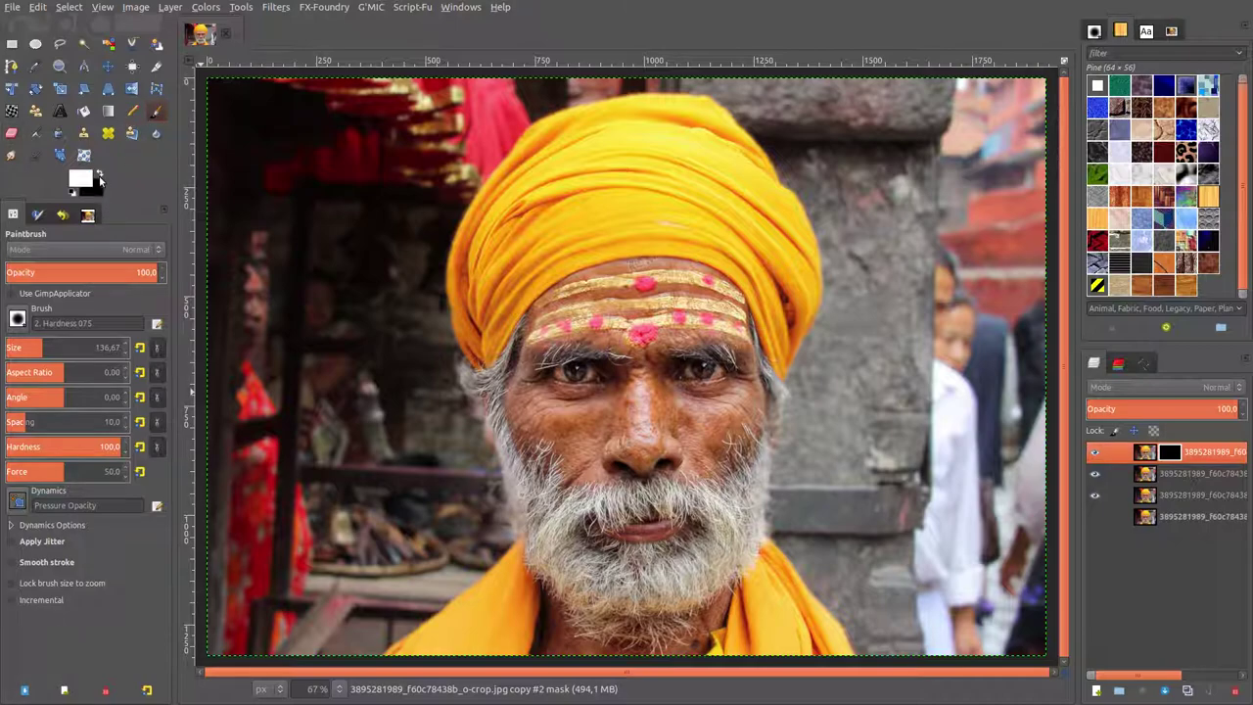
click(18, 323)
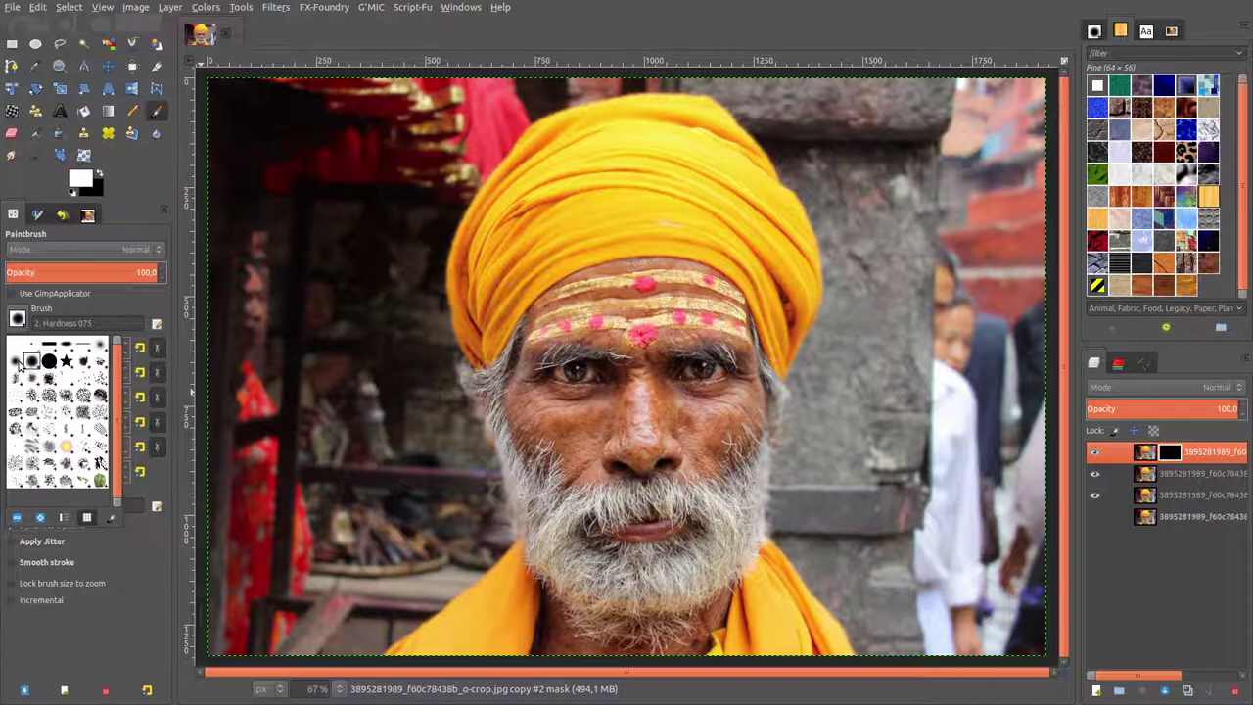
click(16, 360)
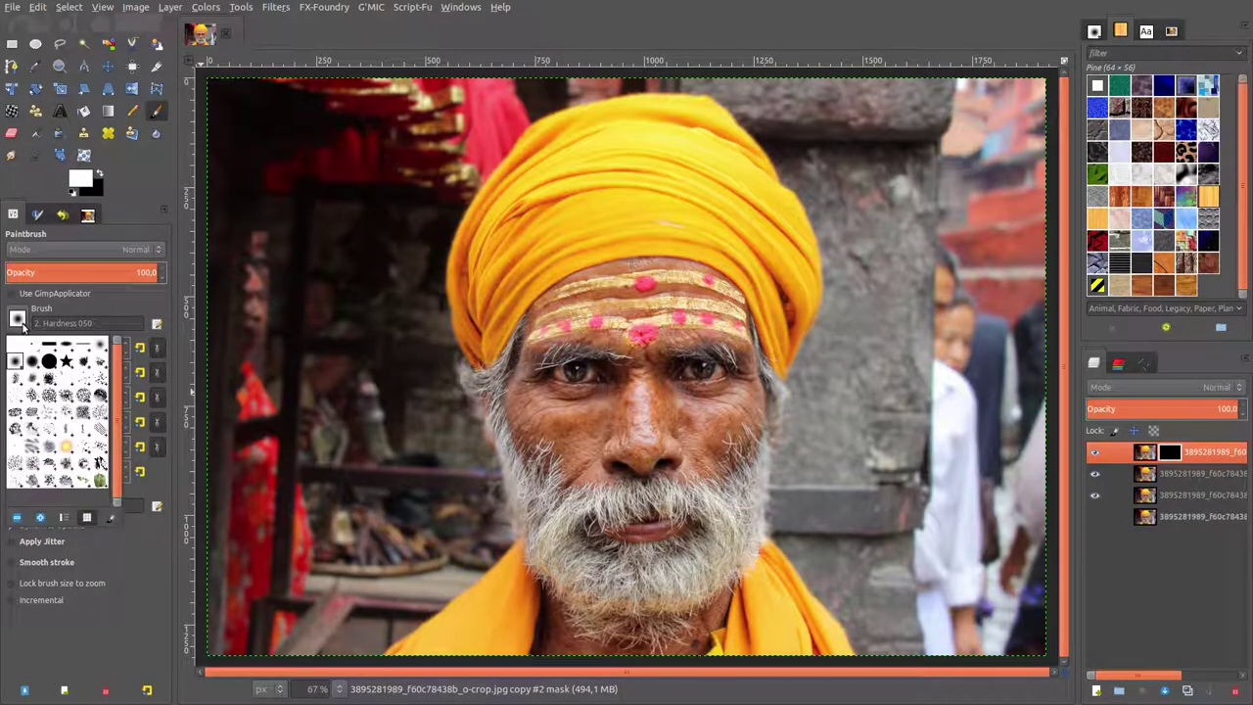
click(19, 321)
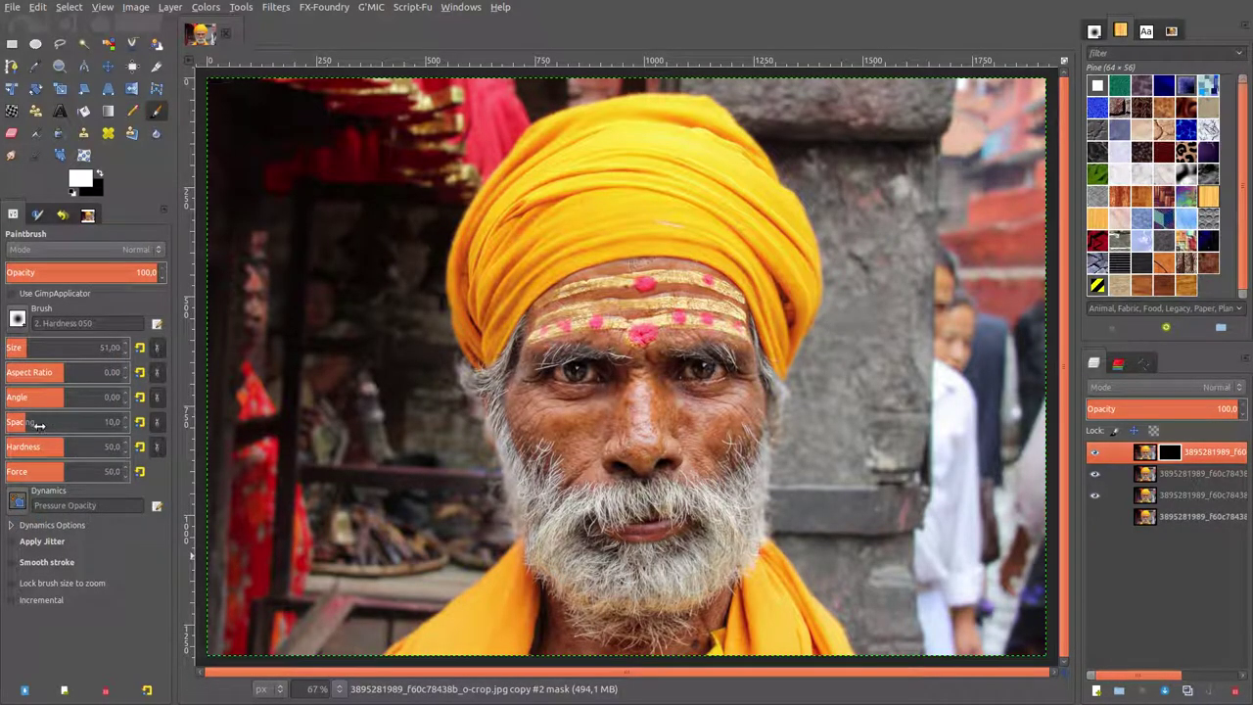
click(337, 689)
click(330, 603)
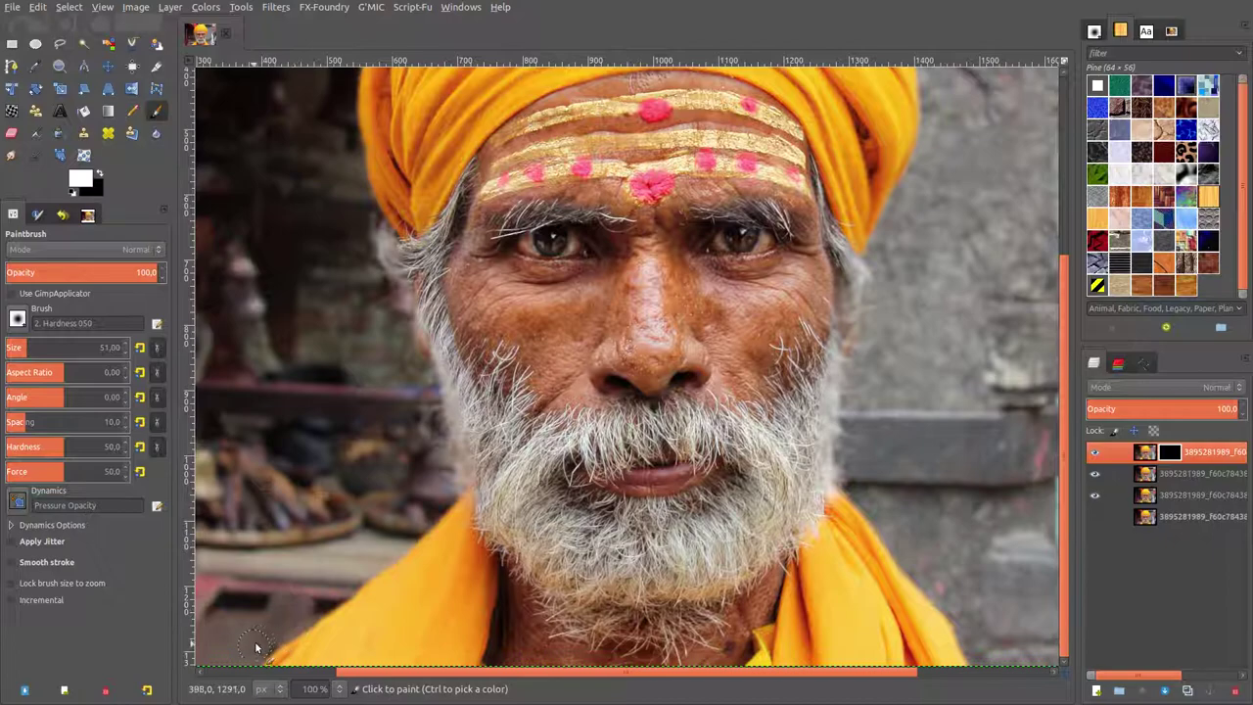
scroll(357, 676, left, 2)
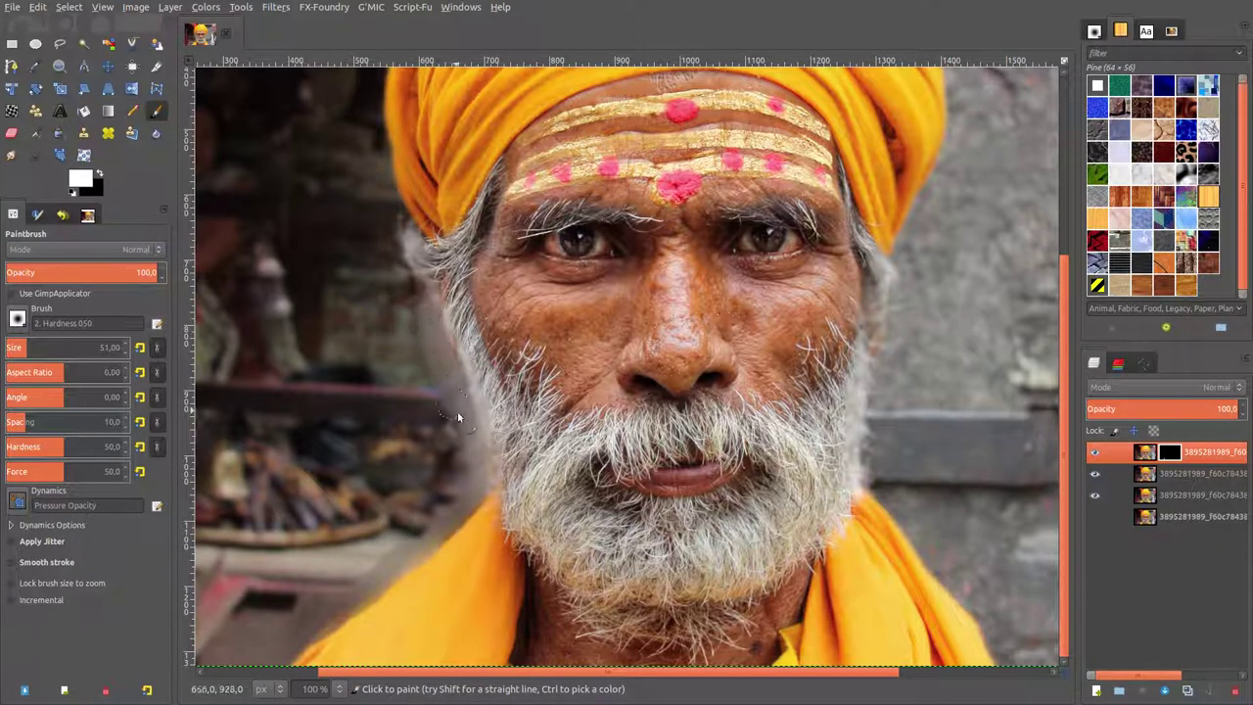
scroll(383, 414, up, 3)
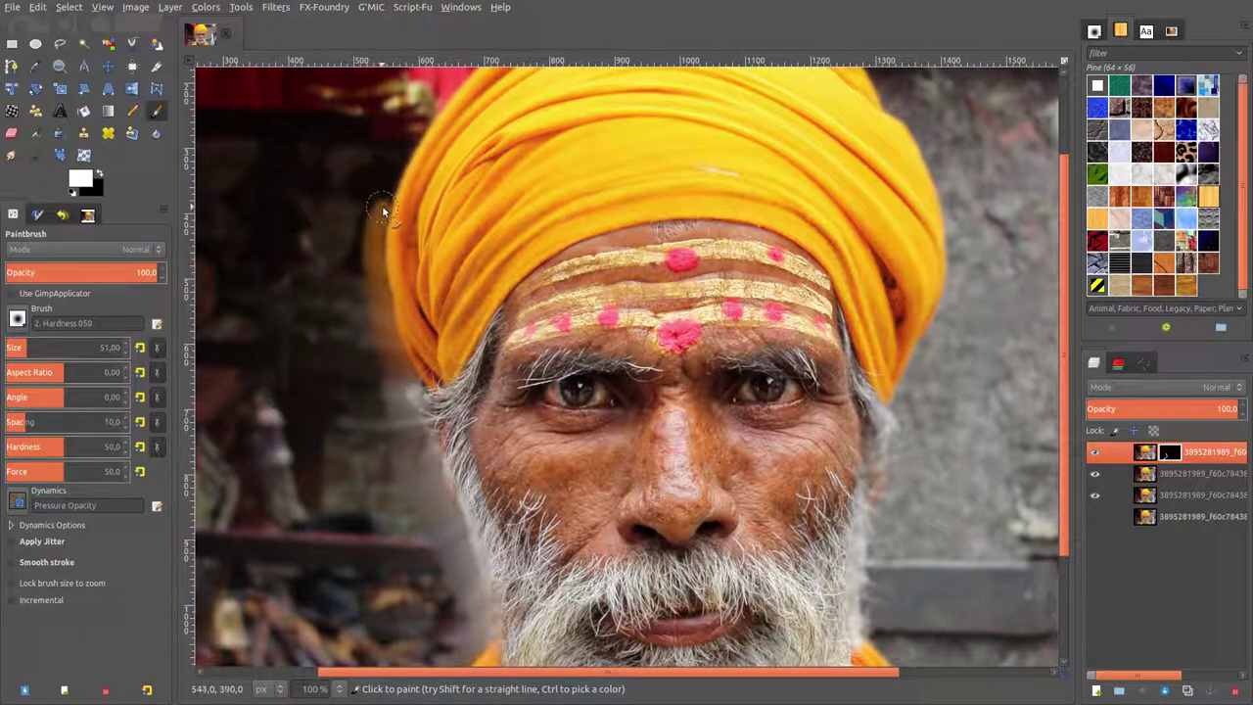
scroll(381, 294, up, 3)
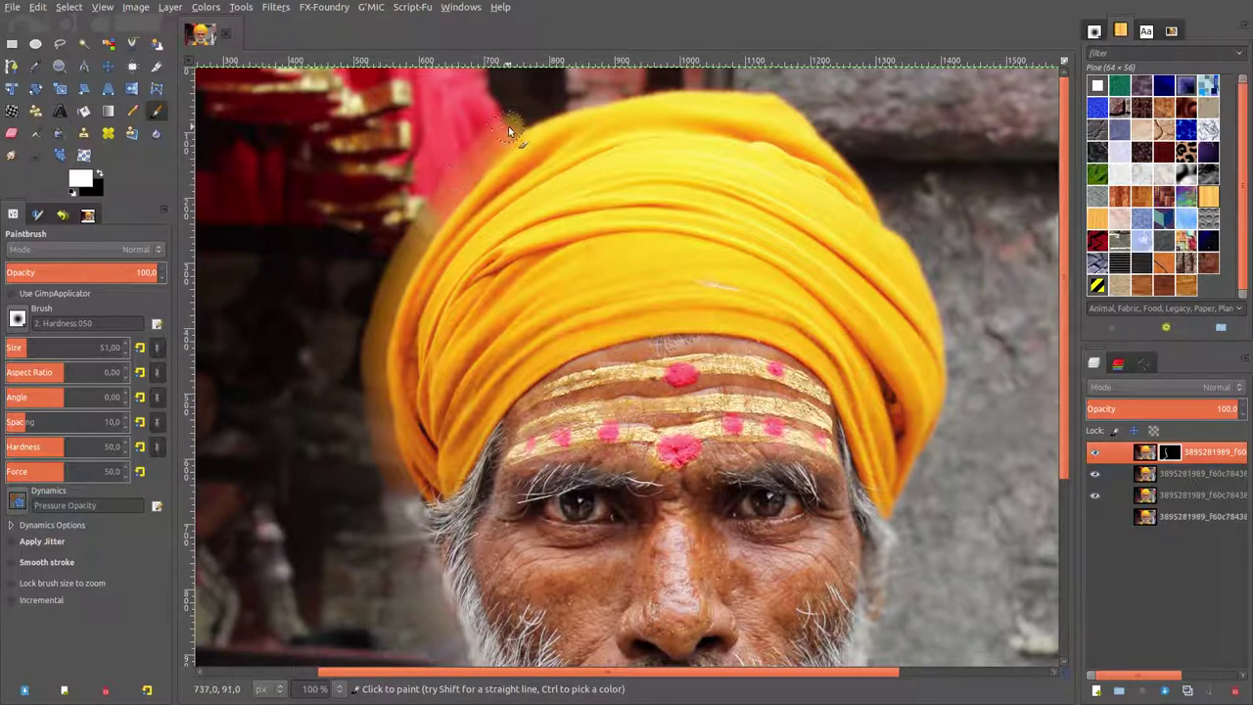
Paint white on the mask beside the turban's upper left and along its right edge.
mouse_move(508, 129)
mouse_down()
mouse_move(650, 84)
mouse_move(636, 88)
mouse_move(777, 79)
mouse_move(764, 82)
mouse_move(828, 122)
mouse_move(757, 88)
mouse_move(839, 140)
mouse_move(827, 134)
mouse_move(875, 182)
mouse_move(844, 150)
mouse_up()
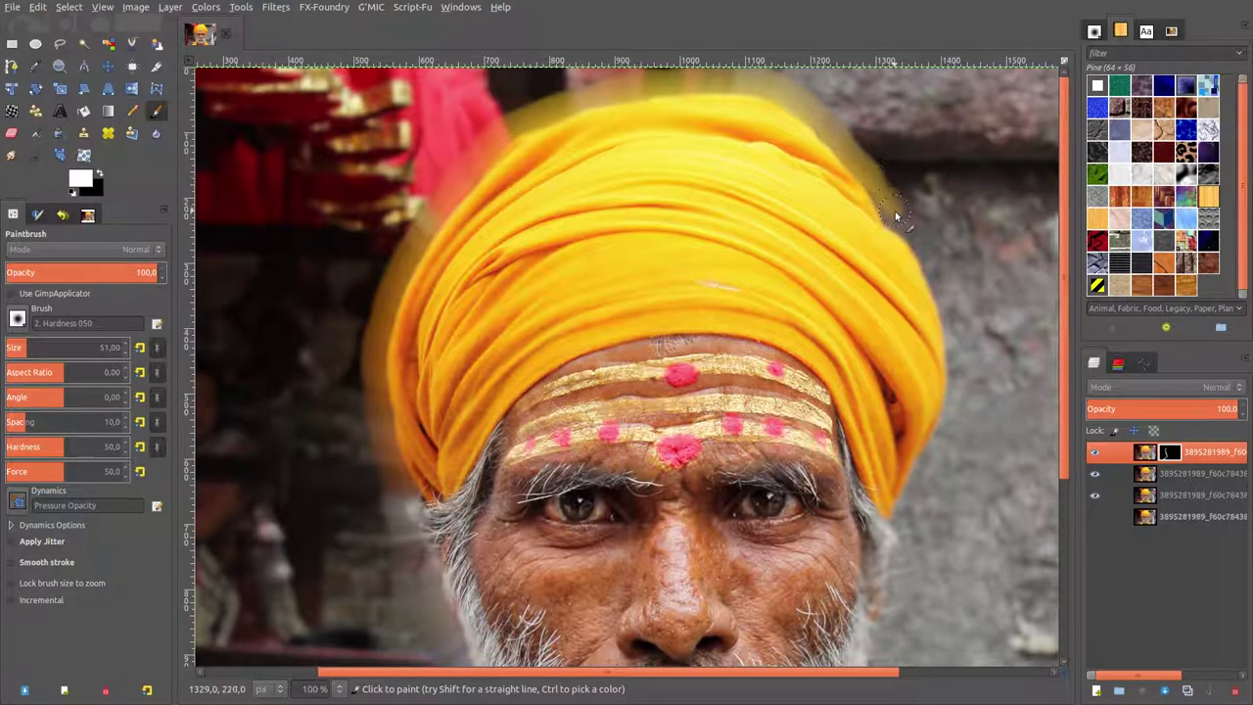
mouse_move(881, 197)
mouse_down()
mouse_move(913, 242)
mouse_move(872, 190)
mouse_move(932, 255)
mouse_up()
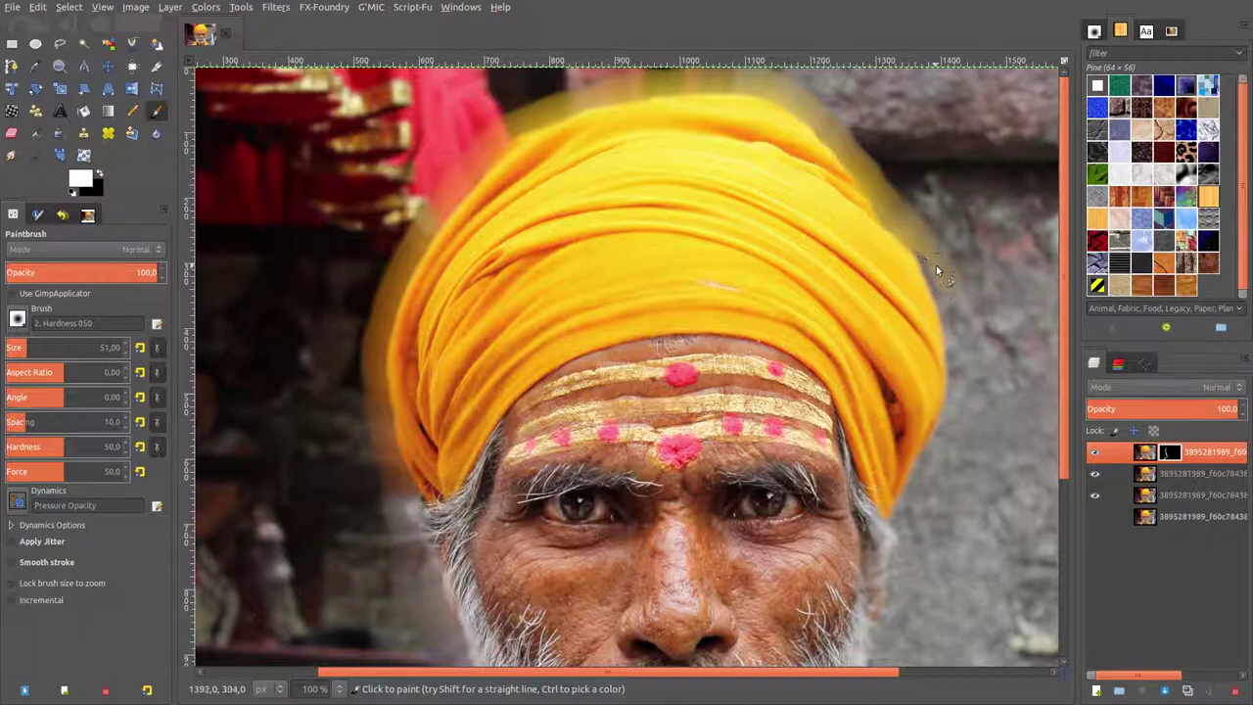
drag(961, 357, 930, 274)
scroll(946, 288, down, 3)
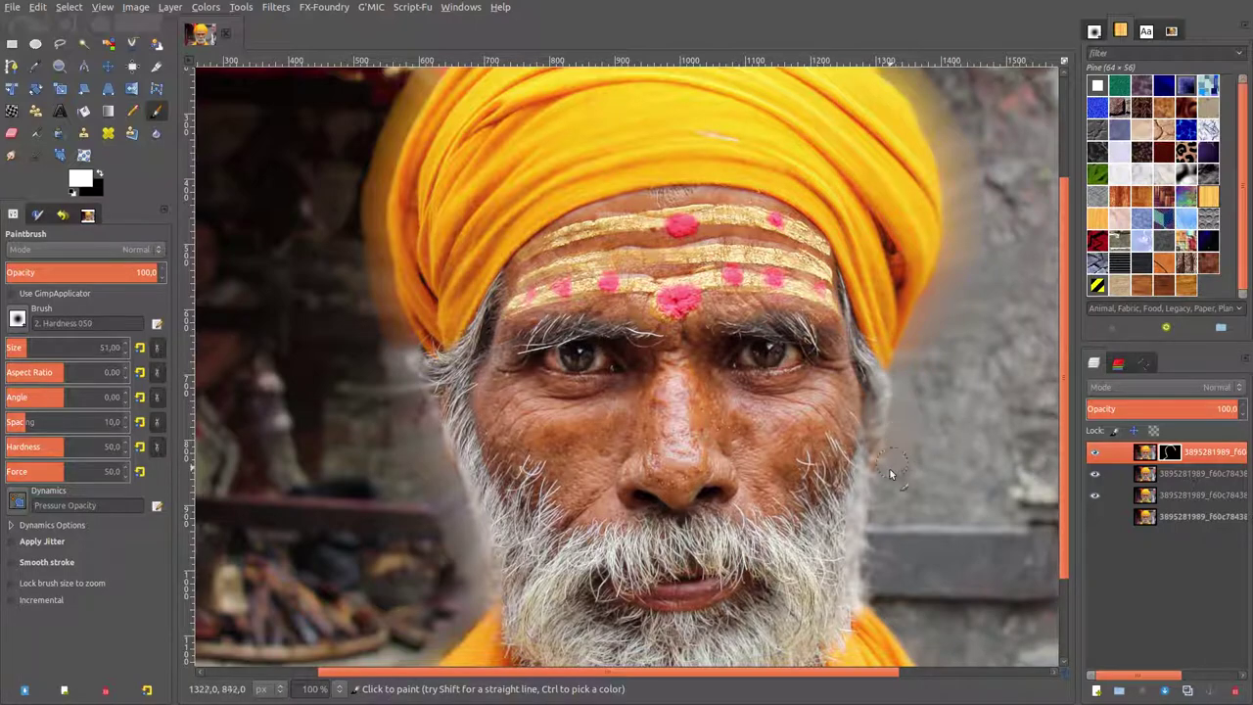
scroll(929, 471, down, 3)
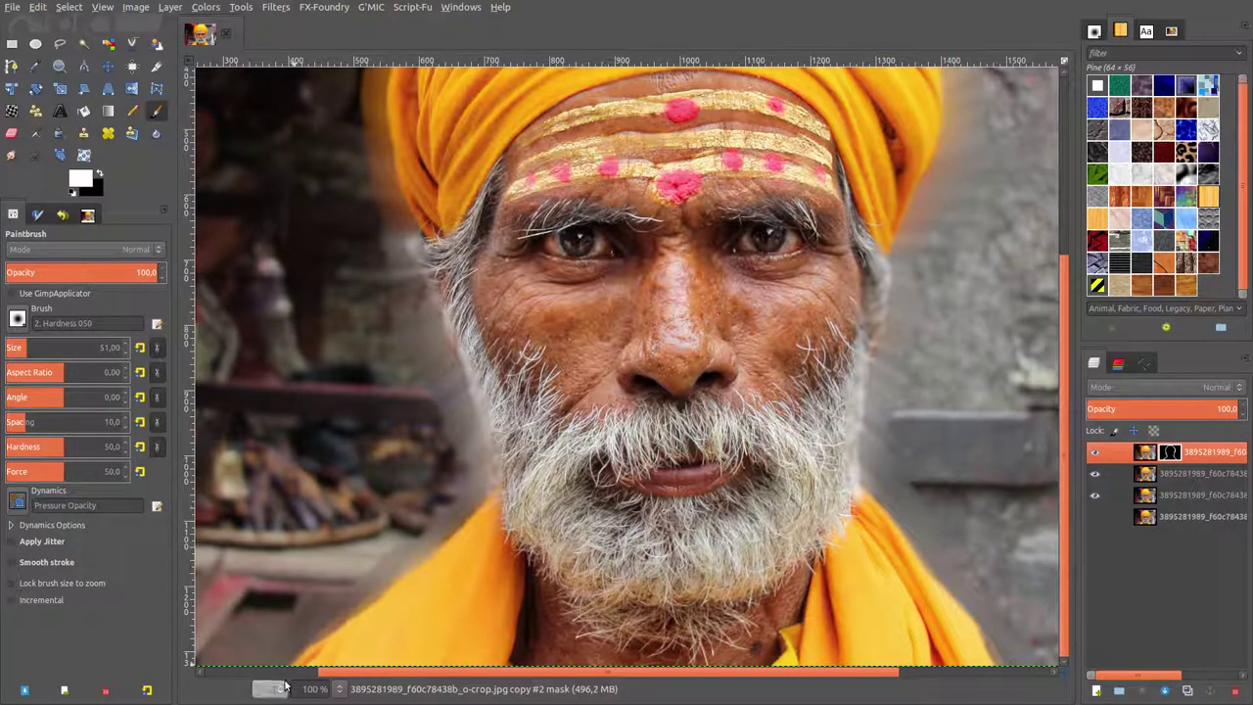
Zoom to 67% and set the paintbrush to Hardness 100 and size about 137.
click(339, 687)
click(329, 623)
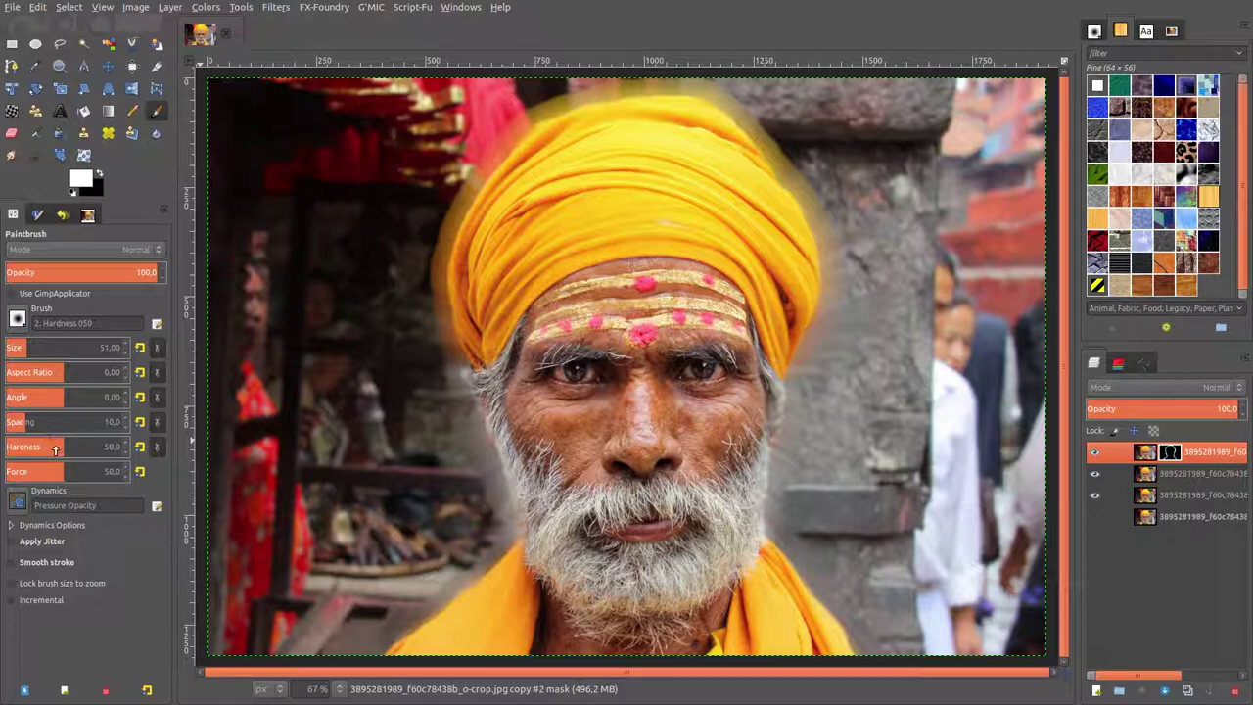
drag(78, 447, 209, 446)
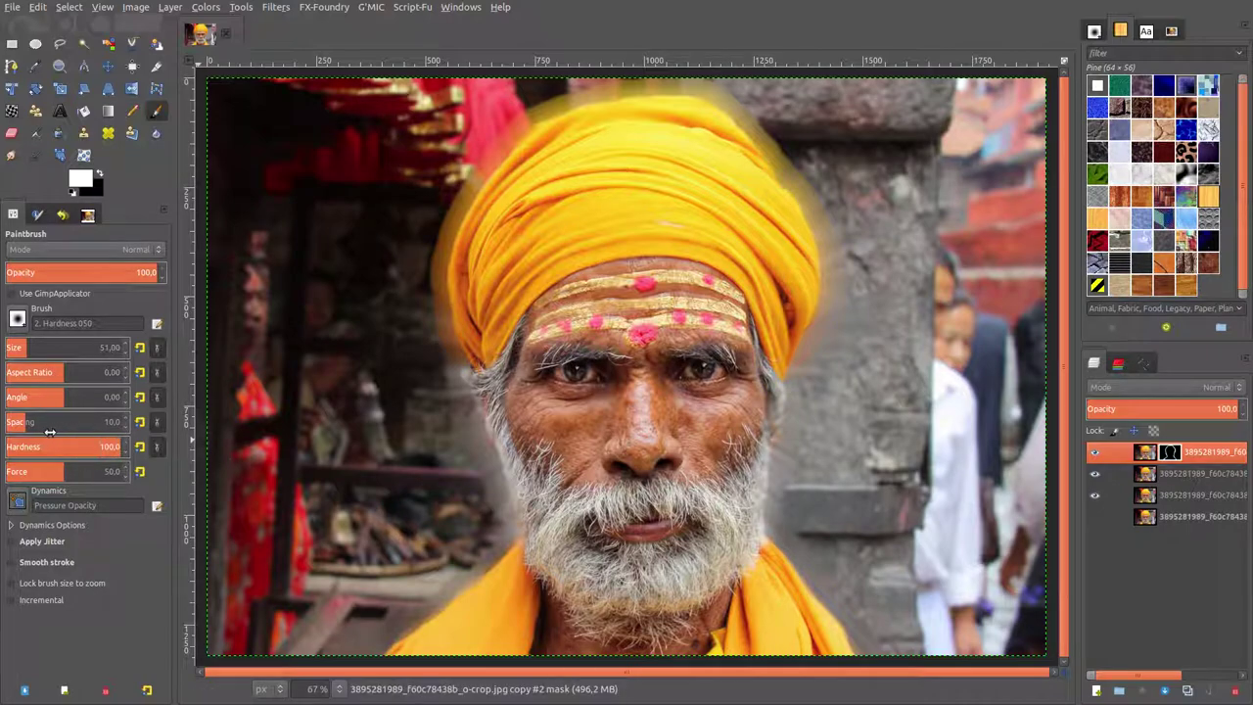
drag(26, 349, 41, 348)
Paint the blur back over the lower-left background and the dark area left of the face.
mouse_move(318, 475)
mouse_down()
mouse_move(223, 639)
mouse_move(259, 652)
mouse_up()
drag(347, 626, 416, 585)
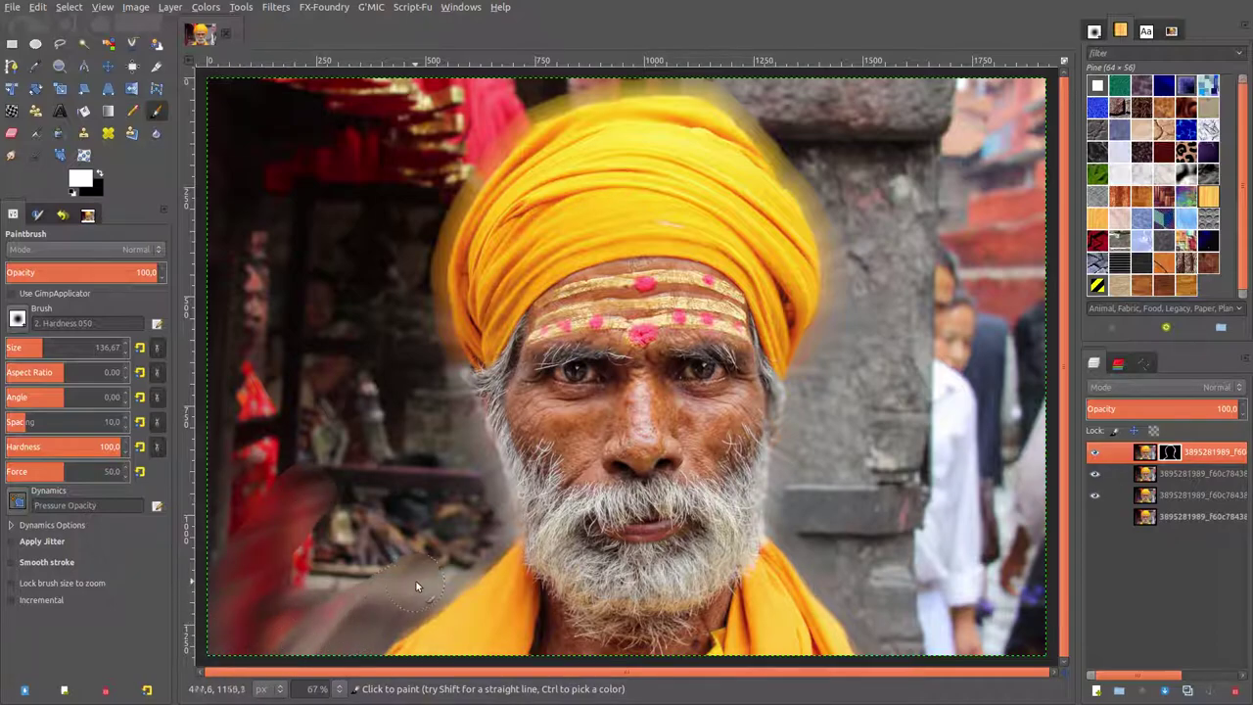
mouse_move(483, 523)
mouse_down()
mouse_move(274, 589)
mouse_move(390, 540)
mouse_up()
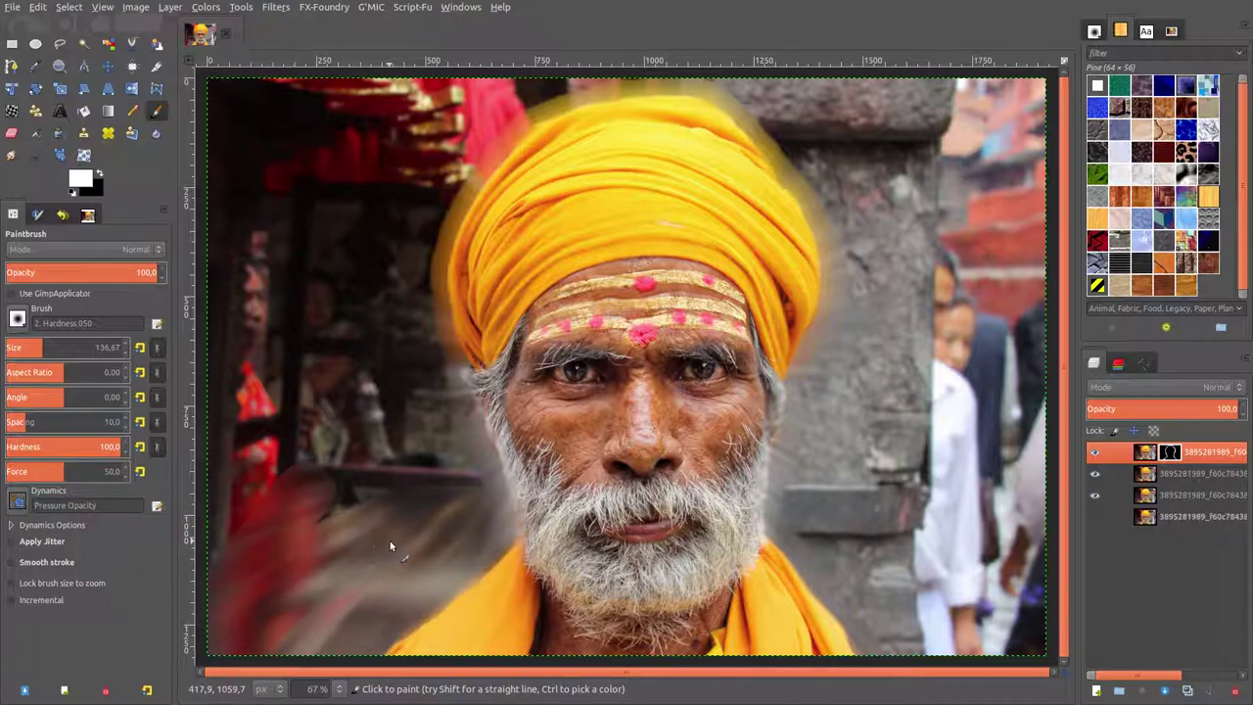
mouse_move(456, 477)
mouse_down()
mouse_move(426, 460)
mouse_move(245, 450)
mouse_move(259, 318)
mouse_move(340, 310)
mouse_move(361, 404)
mouse_move(419, 349)
mouse_move(364, 392)
mouse_move(283, 177)
mouse_move(218, 266)
mouse_move(341, 43)
mouse_move(380, 227)
mouse_move(405, 238)
mouse_move(444, 189)
mouse_move(491, 88)
mouse_up()
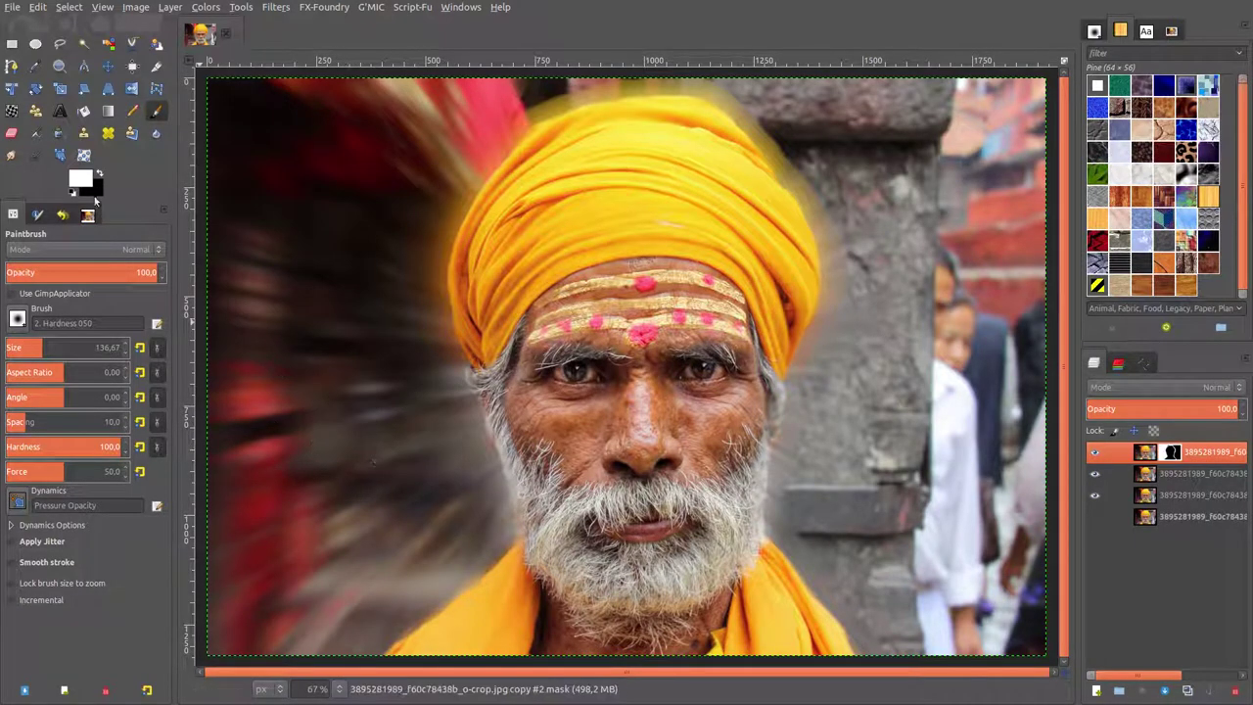
click(43, 7)
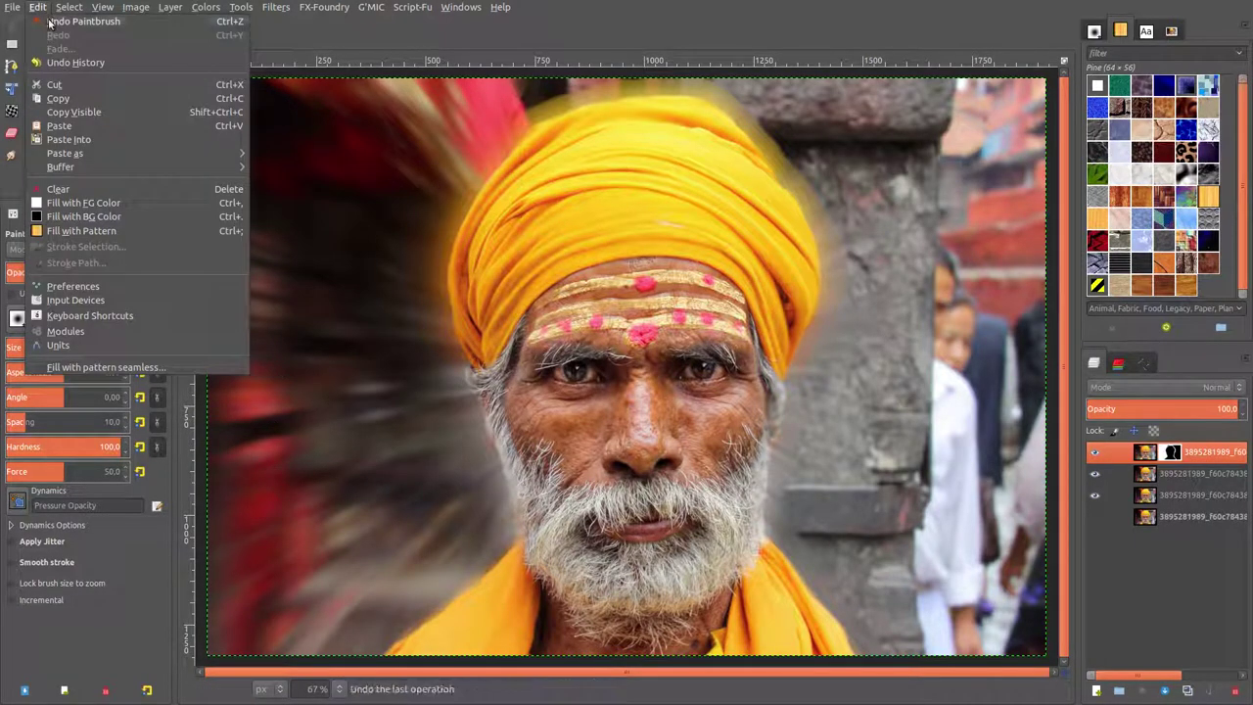
Undo the last stroke and repaint blur over the top-left tassels, lower-left and left of the face.
click(49, 23)
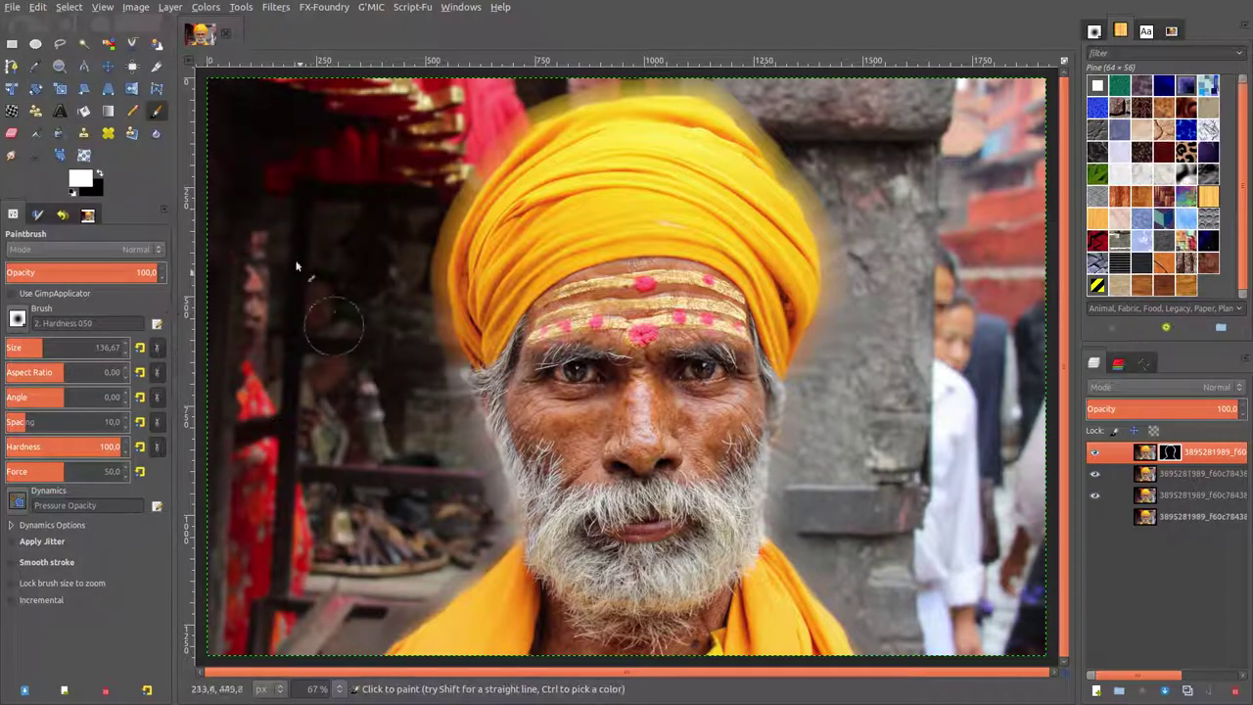
mouse_move(421, 108)
mouse_down()
mouse_move(344, 147)
mouse_move(209, 600)
mouse_up()
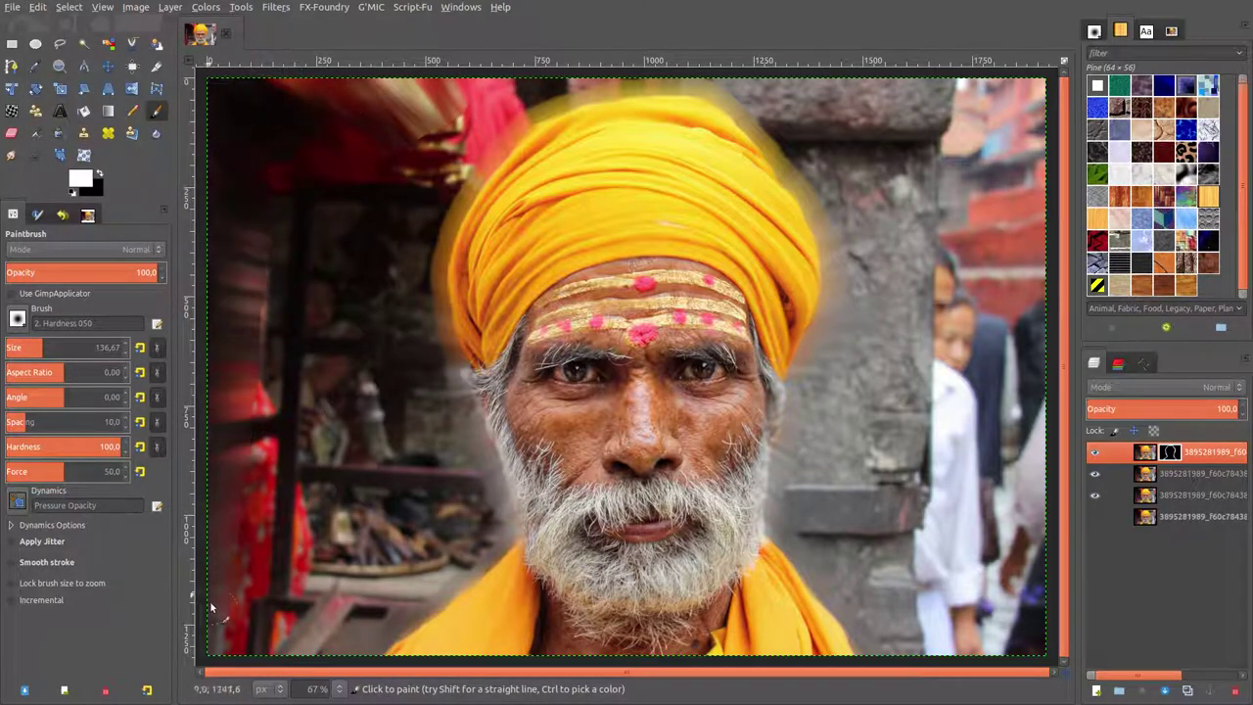
drag(278, 625, 392, 565)
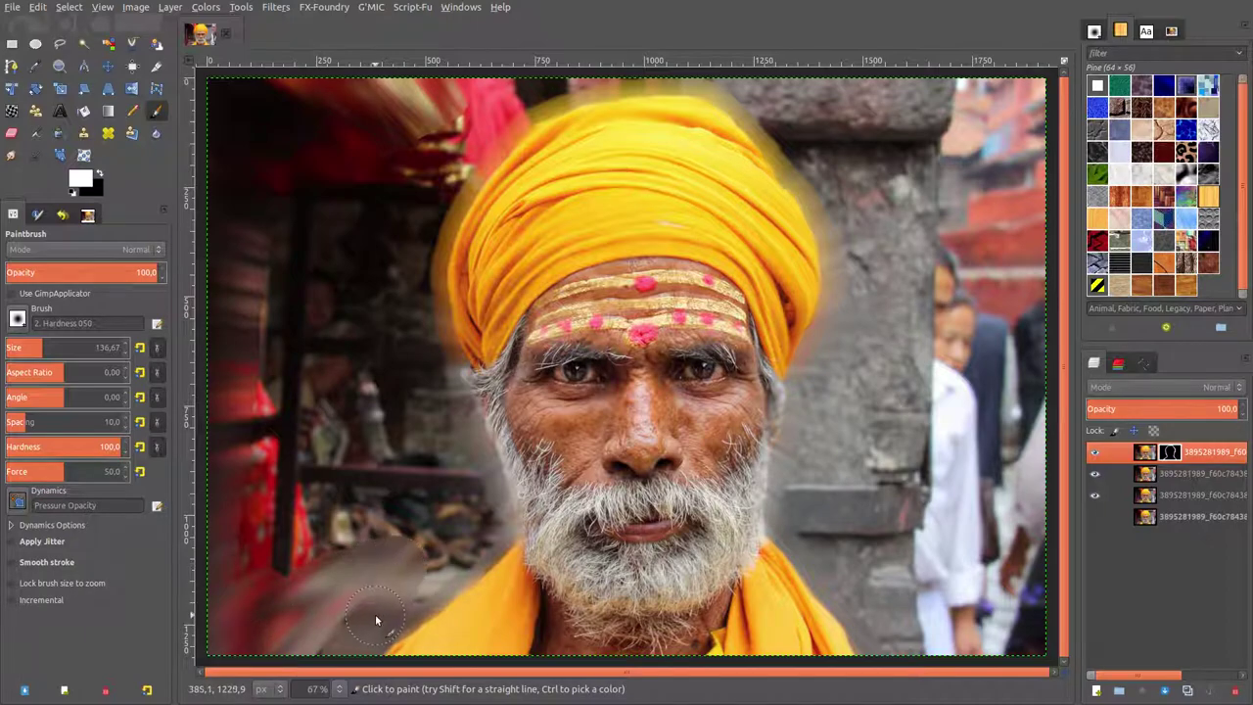
mouse_move(436, 566)
mouse_down()
mouse_move(475, 531)
mouse_move(414, 372)
mouse_move(398, 553)
mouse_move(269, 546)
mouse_move(260, 392)
mouse_move(265, 539)
mouse_move(287, 445)
mouse_move(360, 405)
mouse_move(411, 355)
mouse_up()
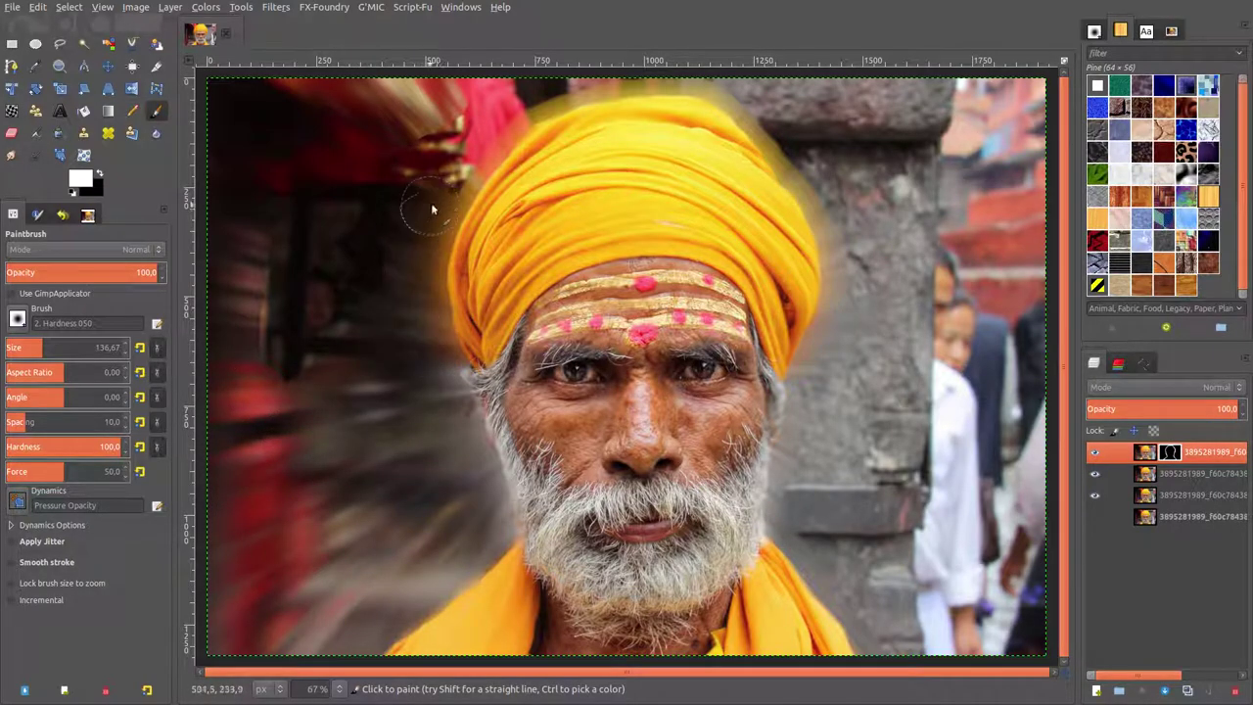
Paint blur over the red streaks left of the turban and the stone pillar at upper right.
mouse_move(470, 146)
mouse_down()
mouse_move(361, 179)
mouse_move(303, 417)
mouse_up()
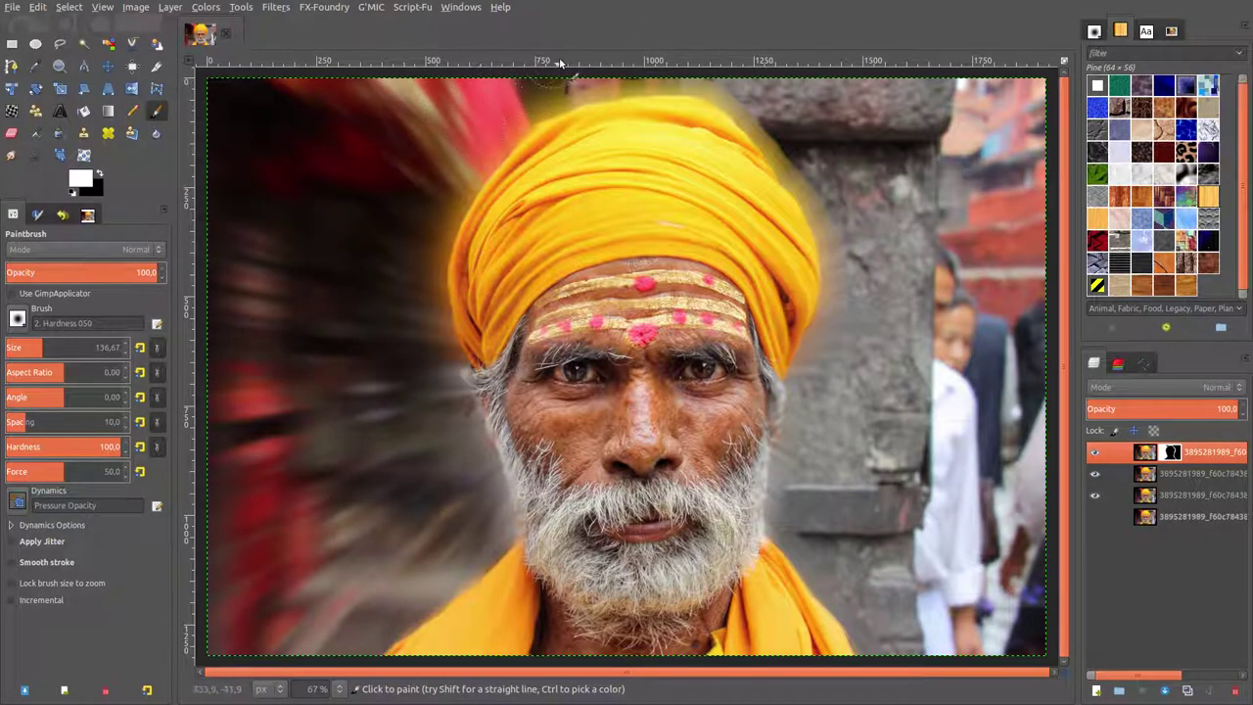
mouse_move(696, 71)
mouse_down()
mouse_move(884, 264)
mouse_move(852, 373)
mouse_move(912, 655)
mouse_move(859, 451)
mouse_move(1012, 635)
mouse_move(1006, 62)
mouse_up()
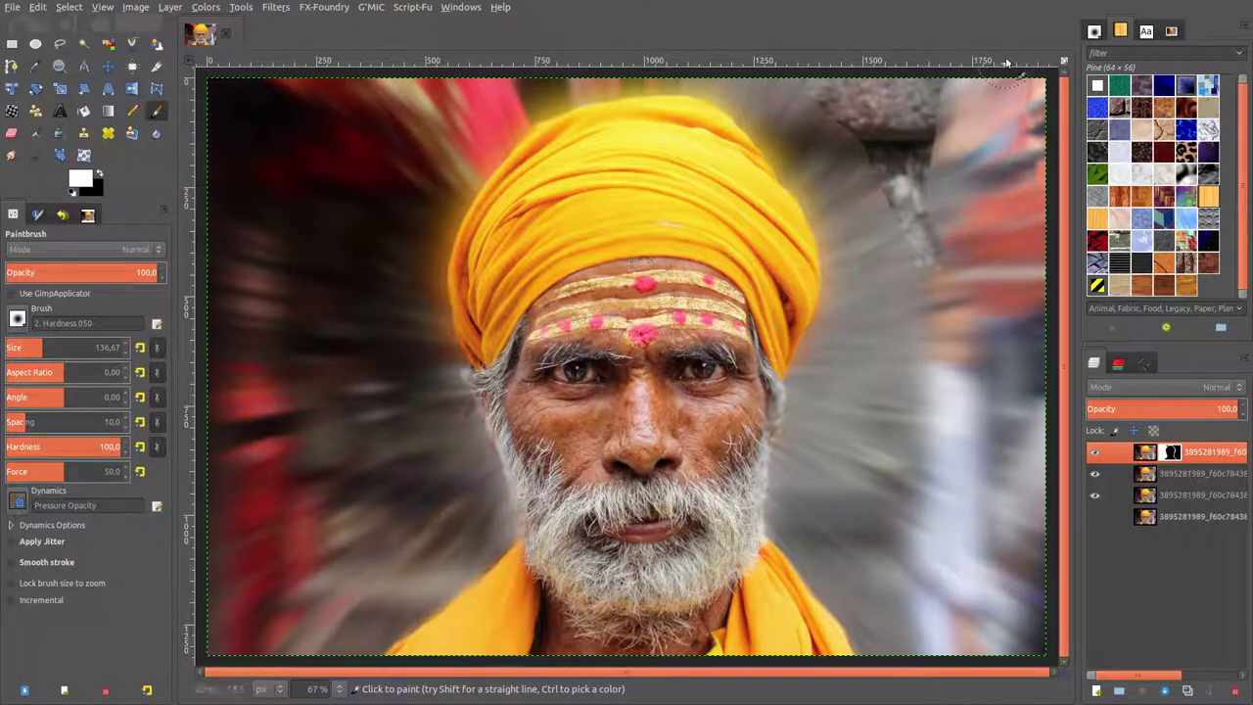
drag(1006, 63, 907, 200)
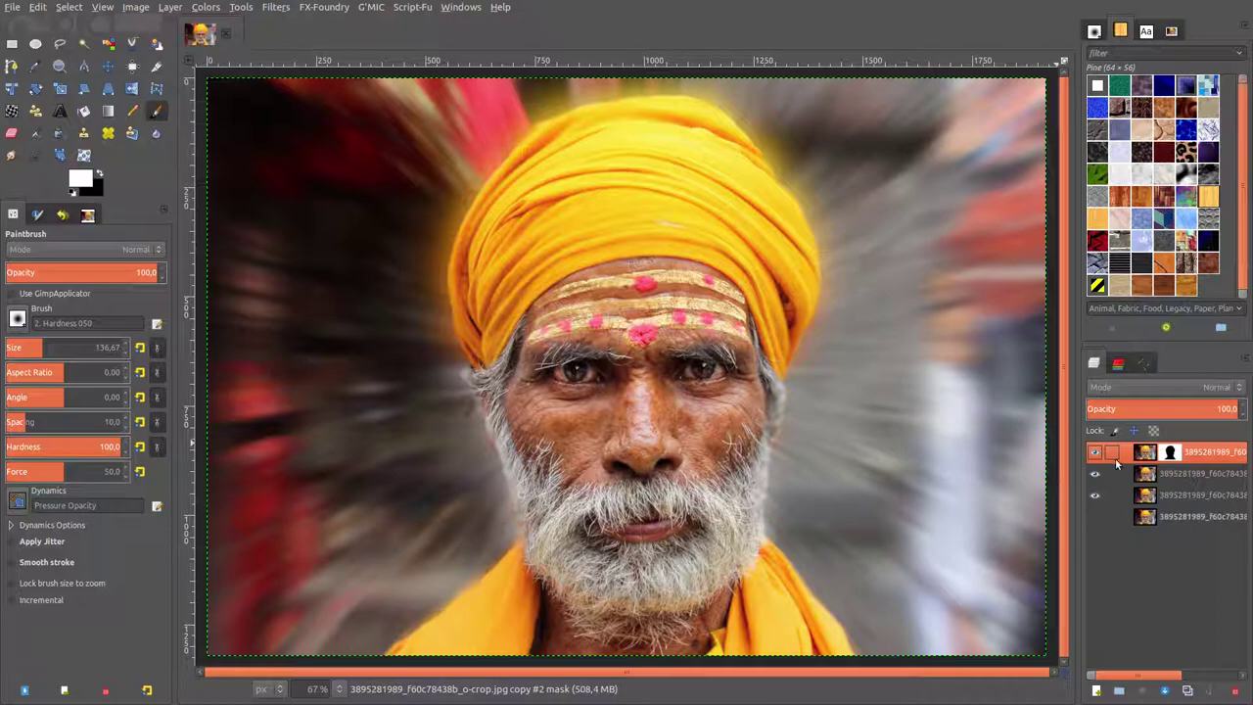
Merge the masked blur layer down, apply a default Zoom Motion Blur, and view at 50%.
right_click(1141, 458)
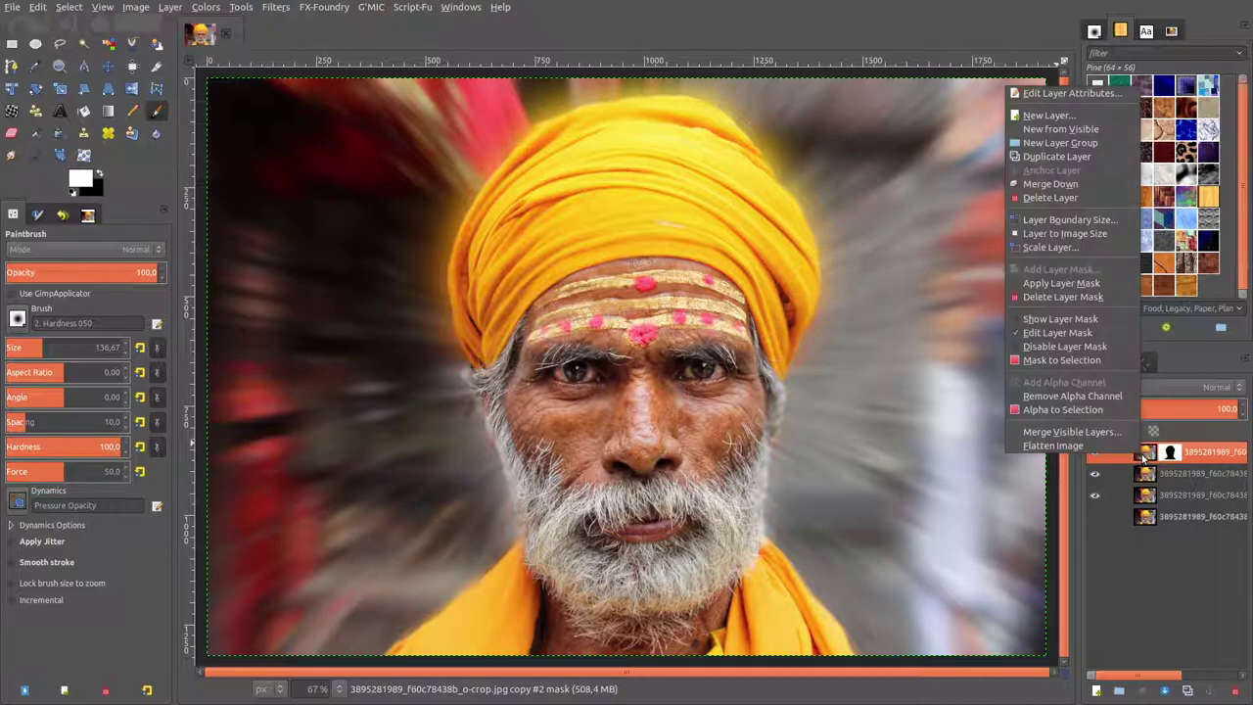
click(1066, 185)
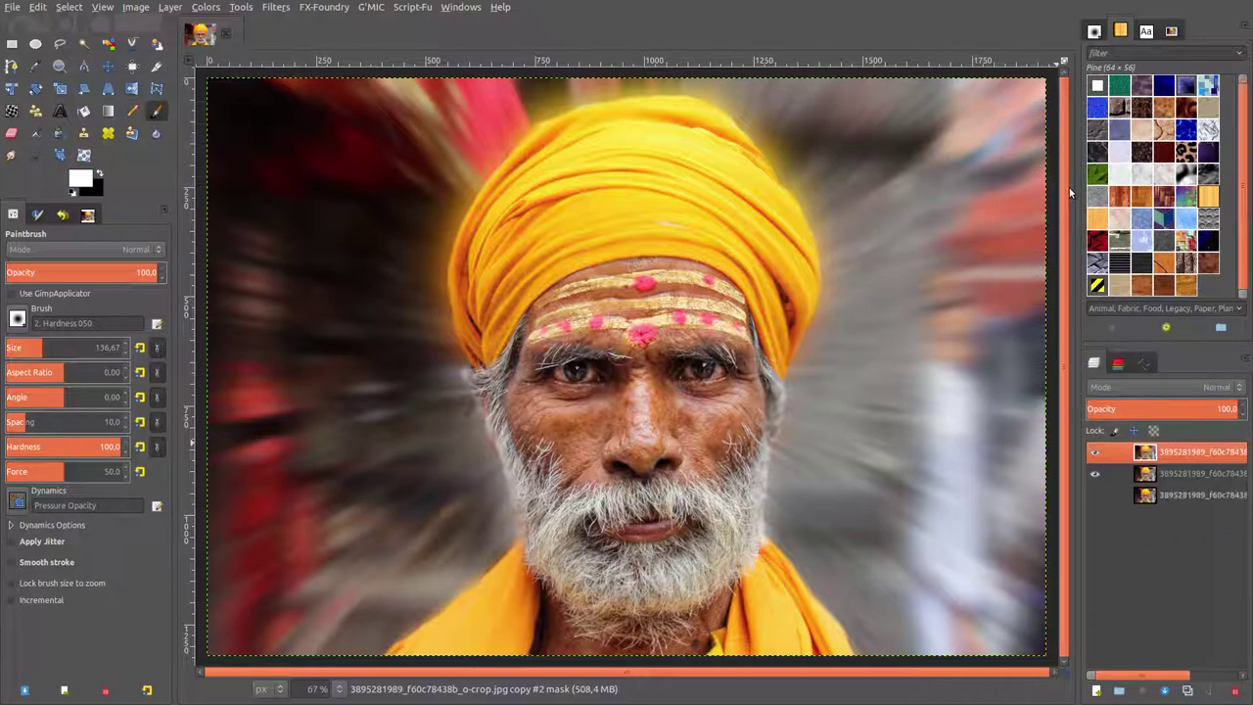
click(276, 7)
mouse_move(285, 85)
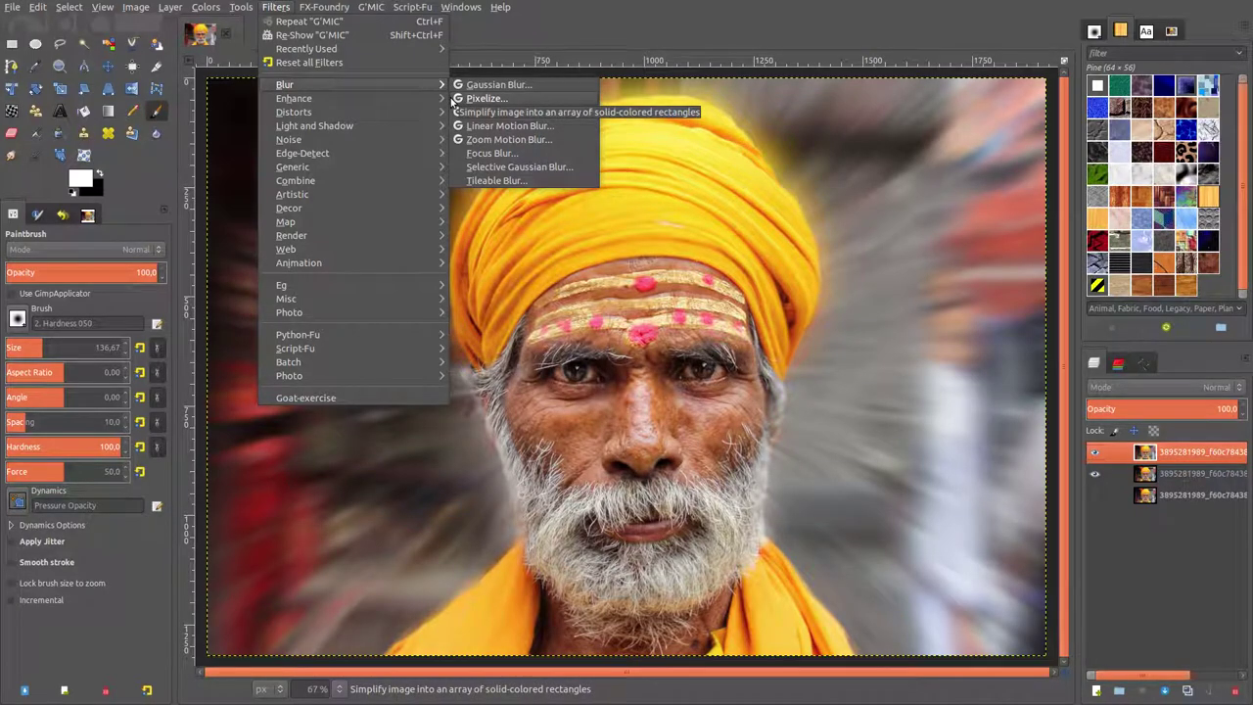
click(509, 139)
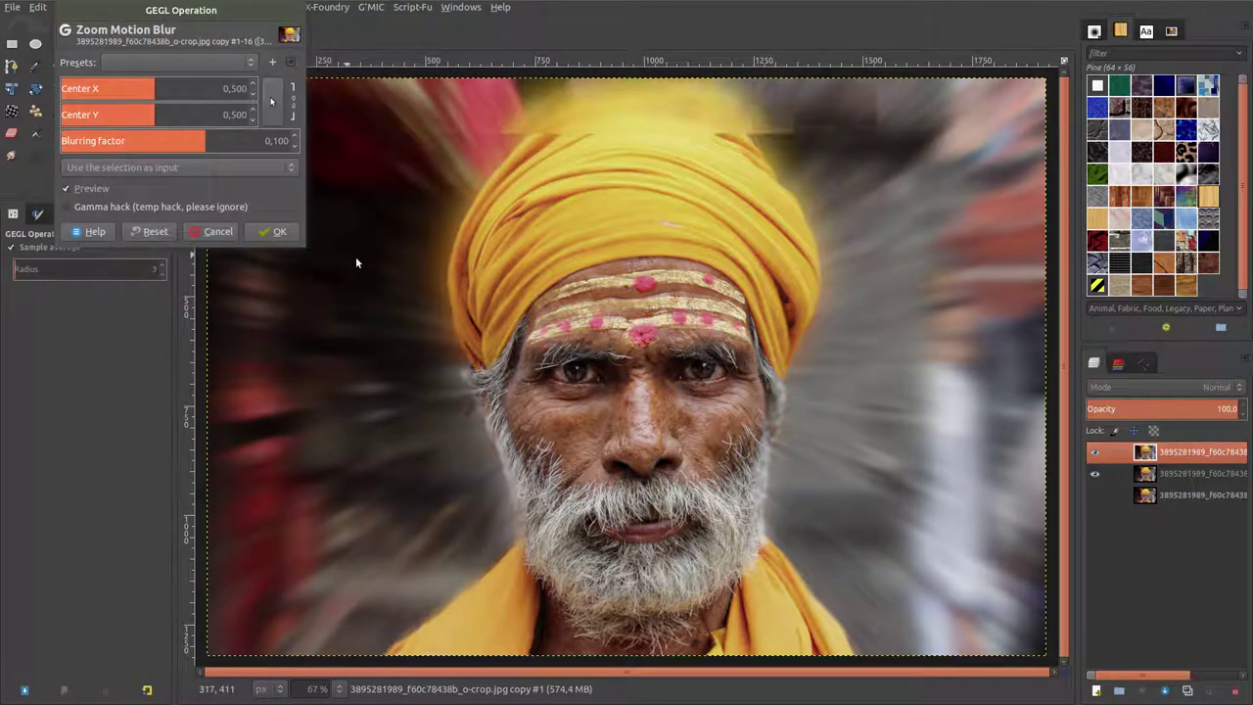
click(277, 232)
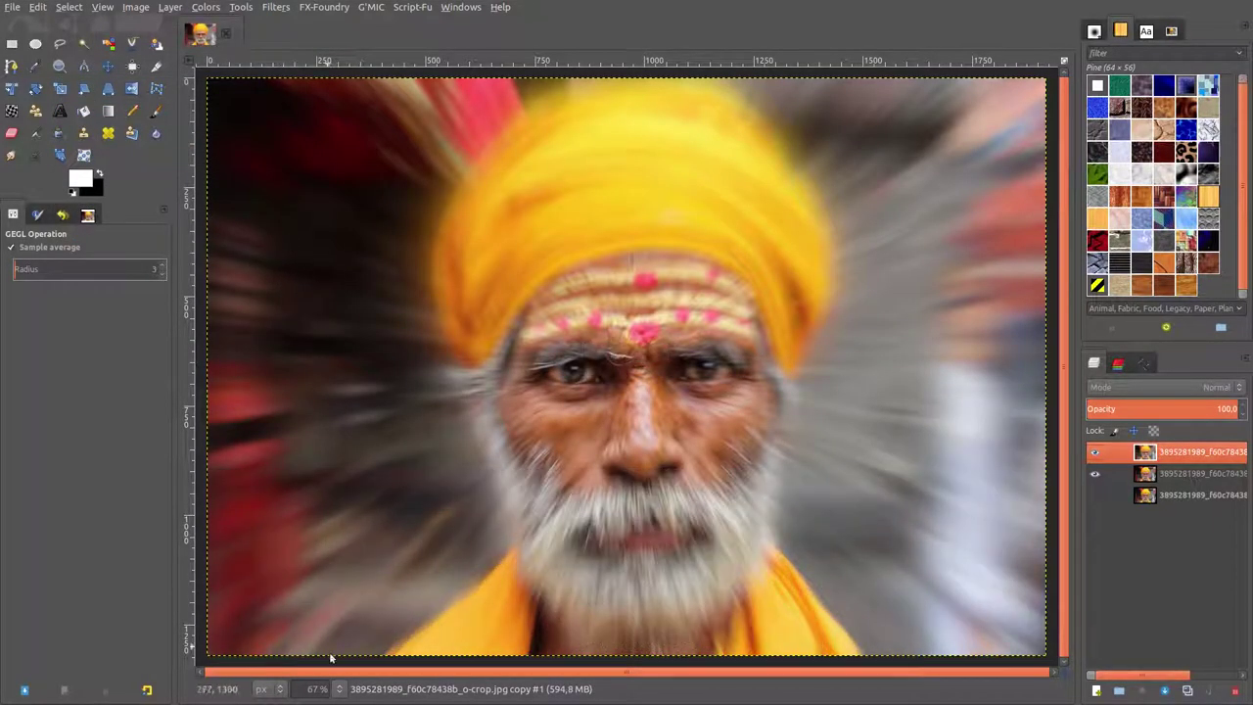
click(340, 689)
click(336, 637)
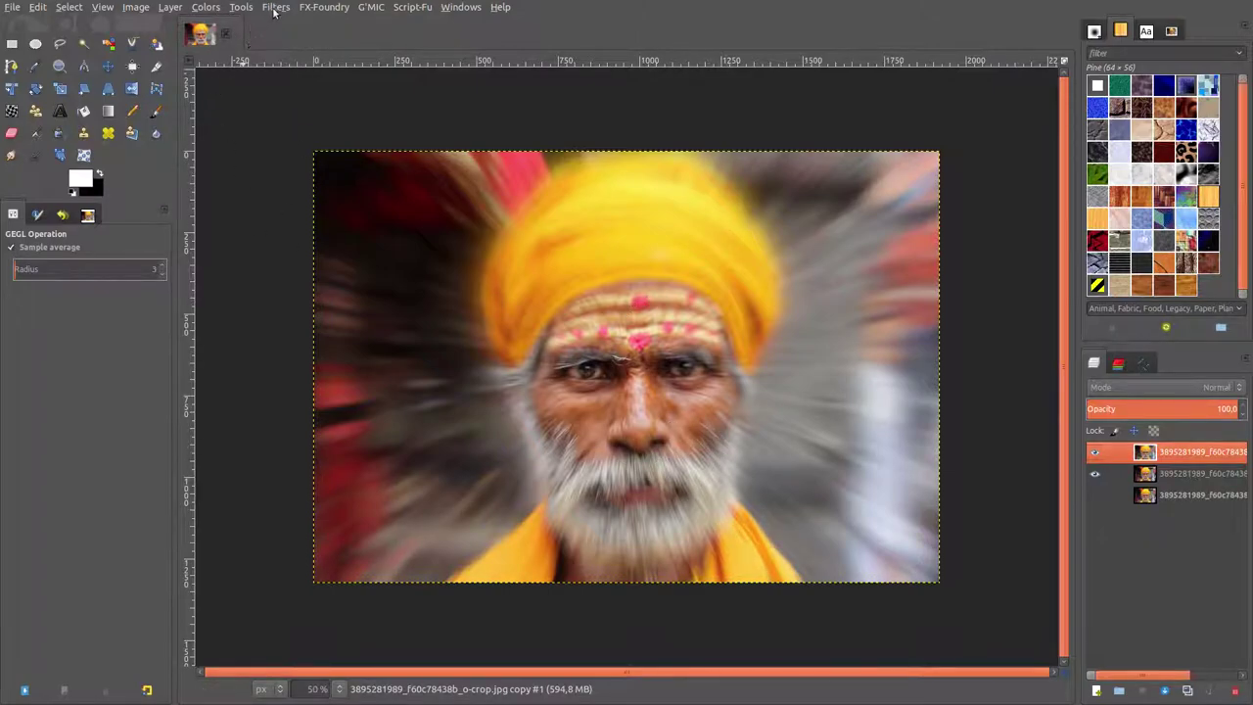
Apply G'MIC Film emulation Instant [consumer] with Post-normalize and the Polaroid PX-70 +++ preset.
click(372, 10)
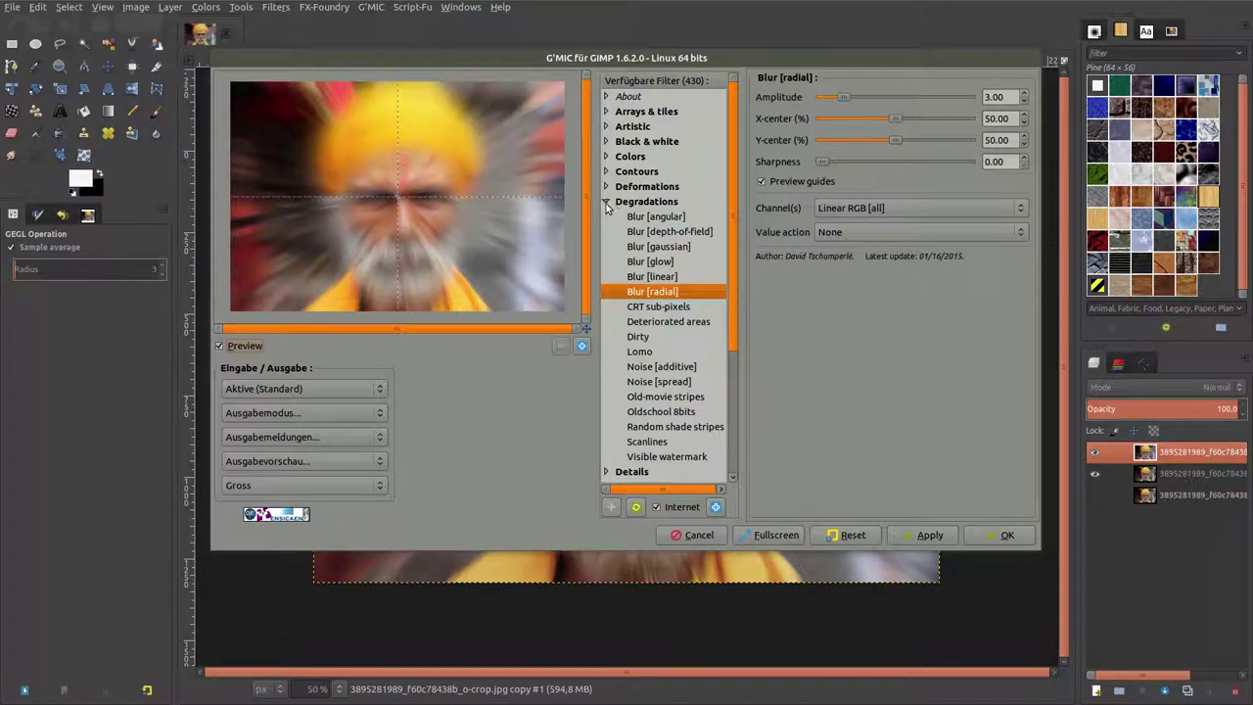
click(607, 202)
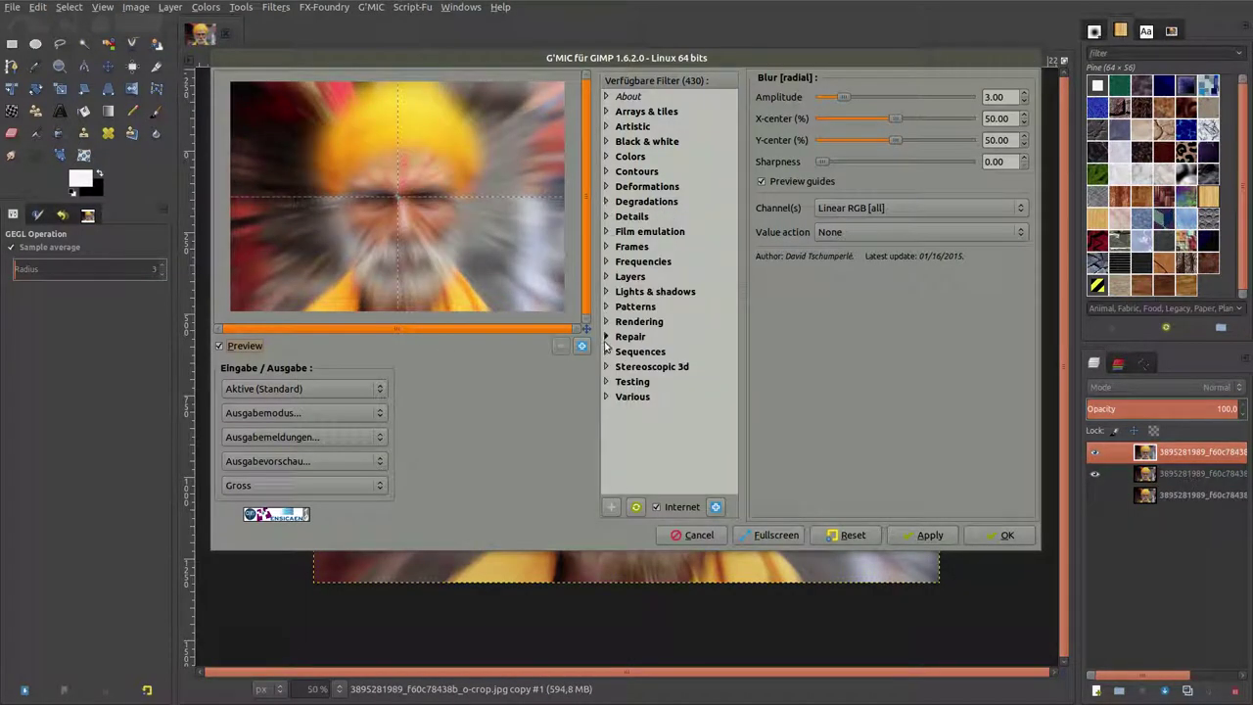
click(608, 233)
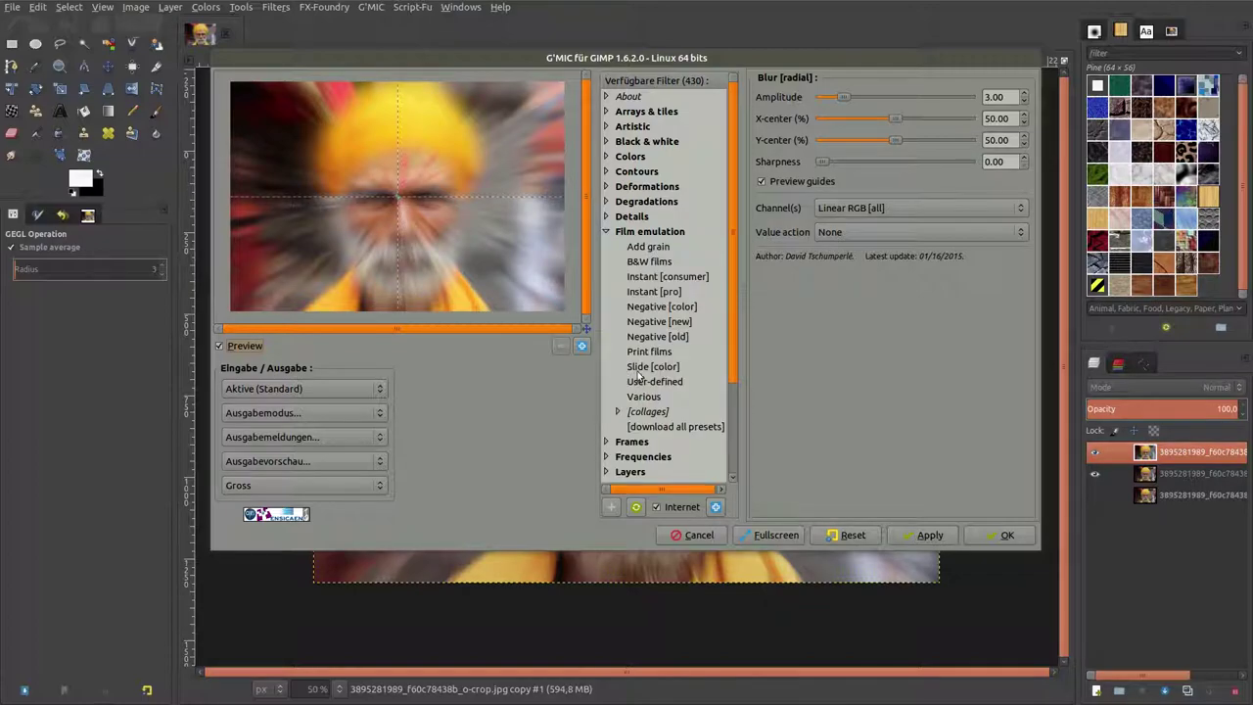
click(649, 279)
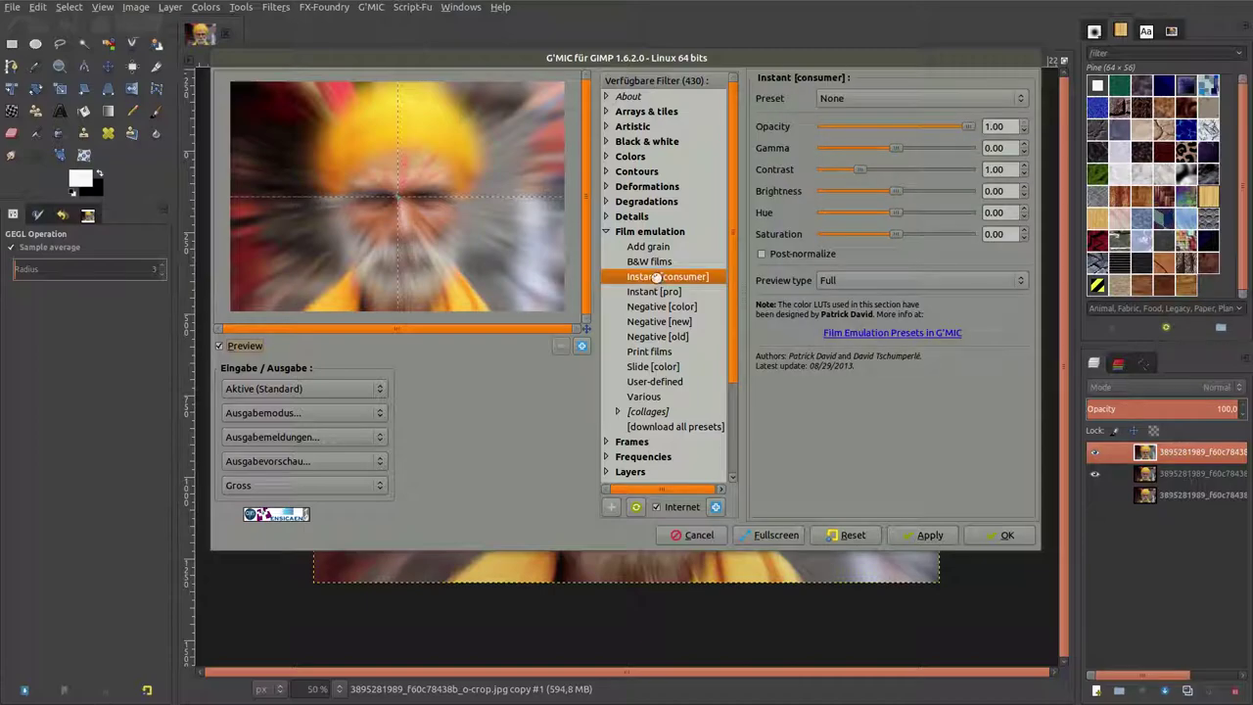
click(773, 254)
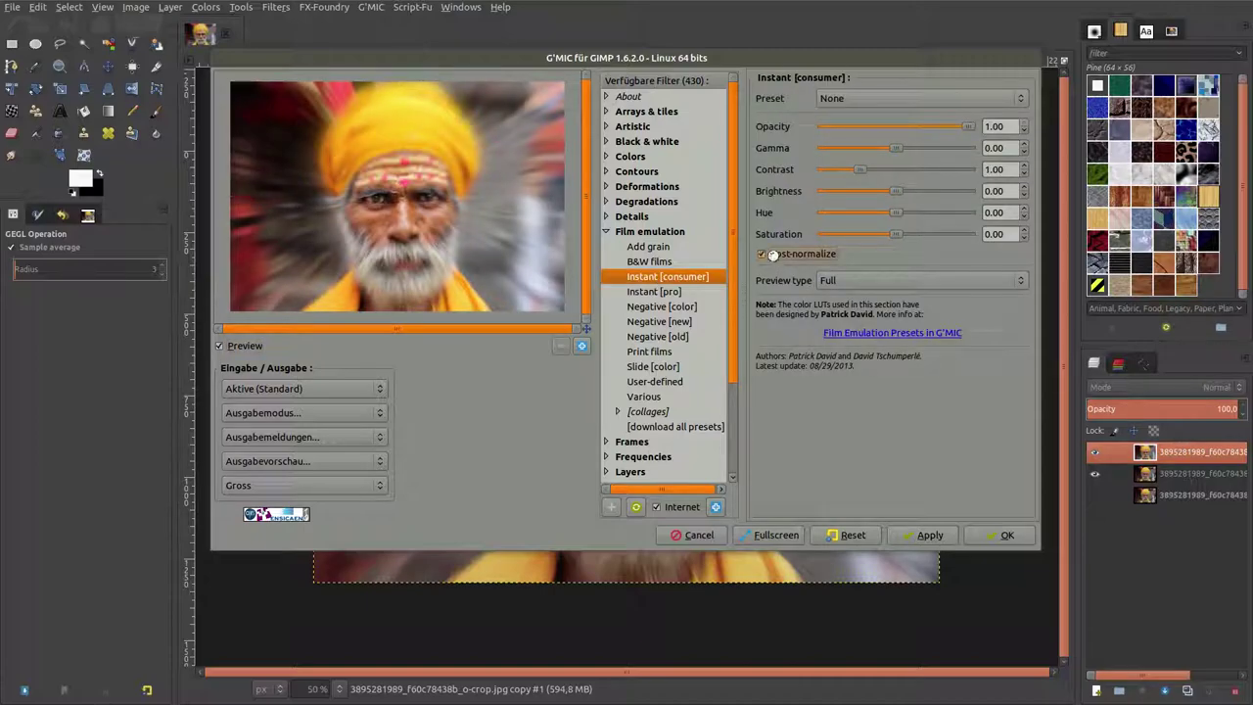
click(904, 99)
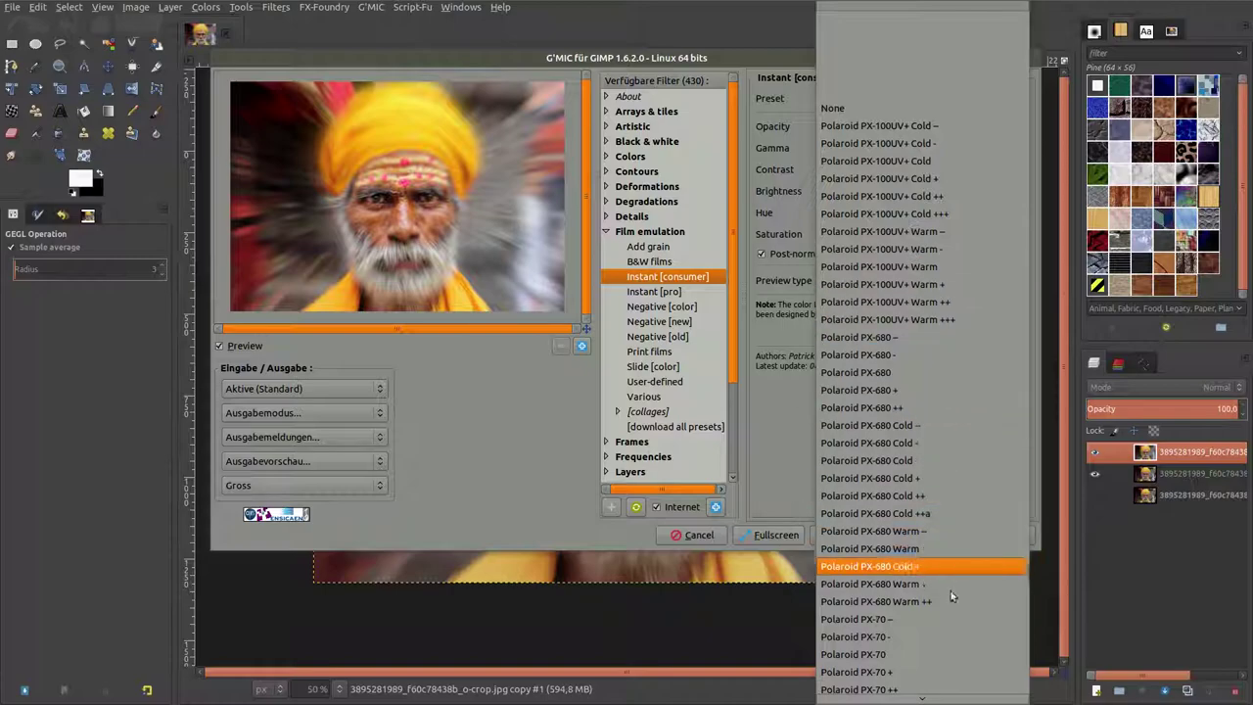
scroll(935, 558, down, 2)
scroll(919, 509, down, 2)
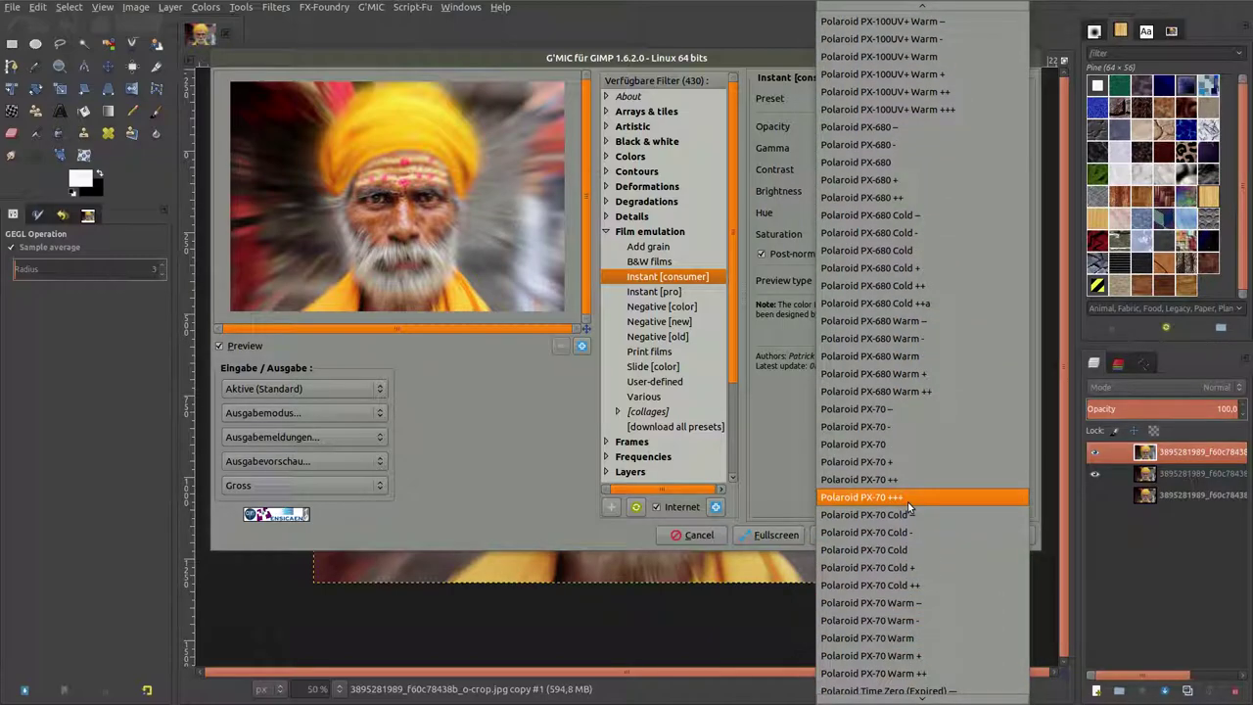
click(907, 499)
click(1003, 535)
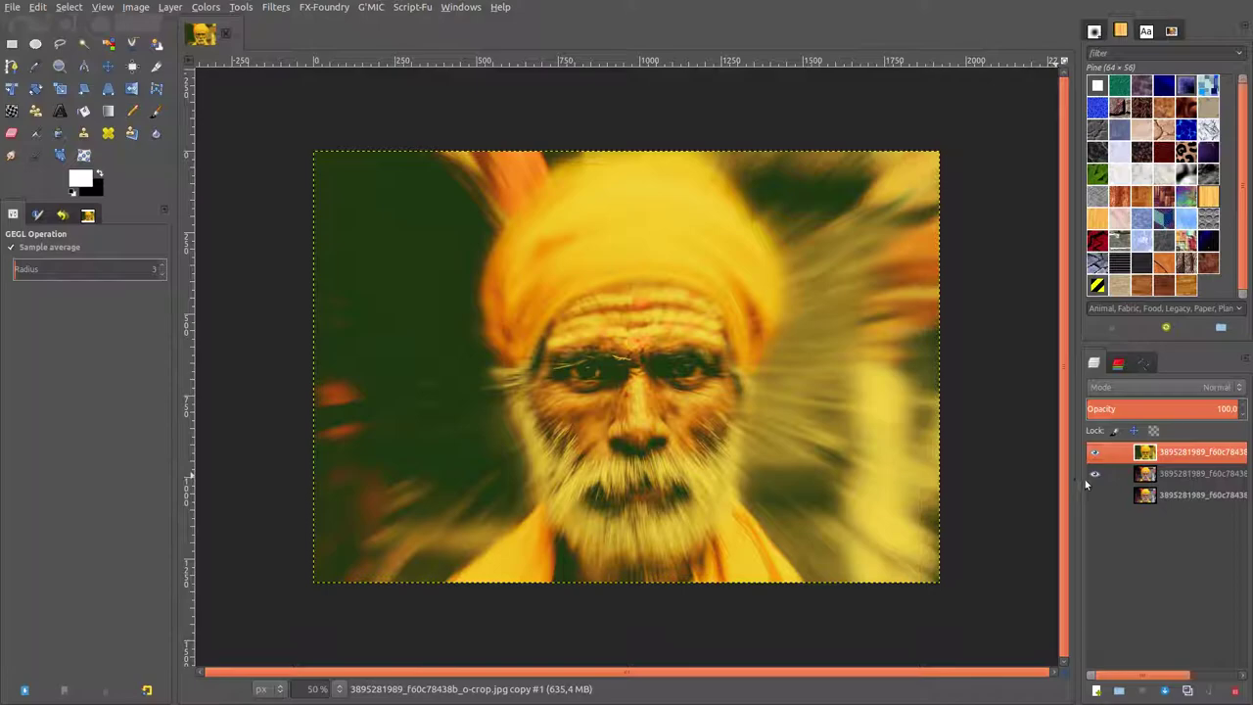
click(1094, 452)
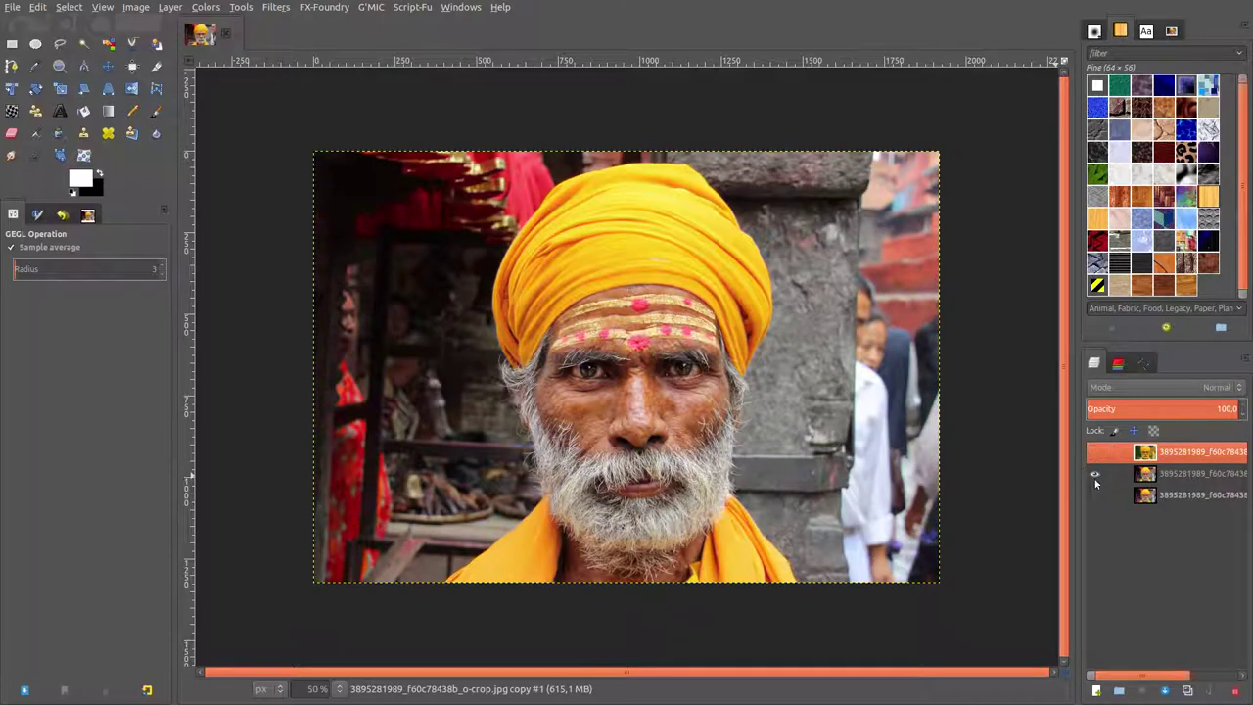
click(1094, 474)
click(1094, 494)
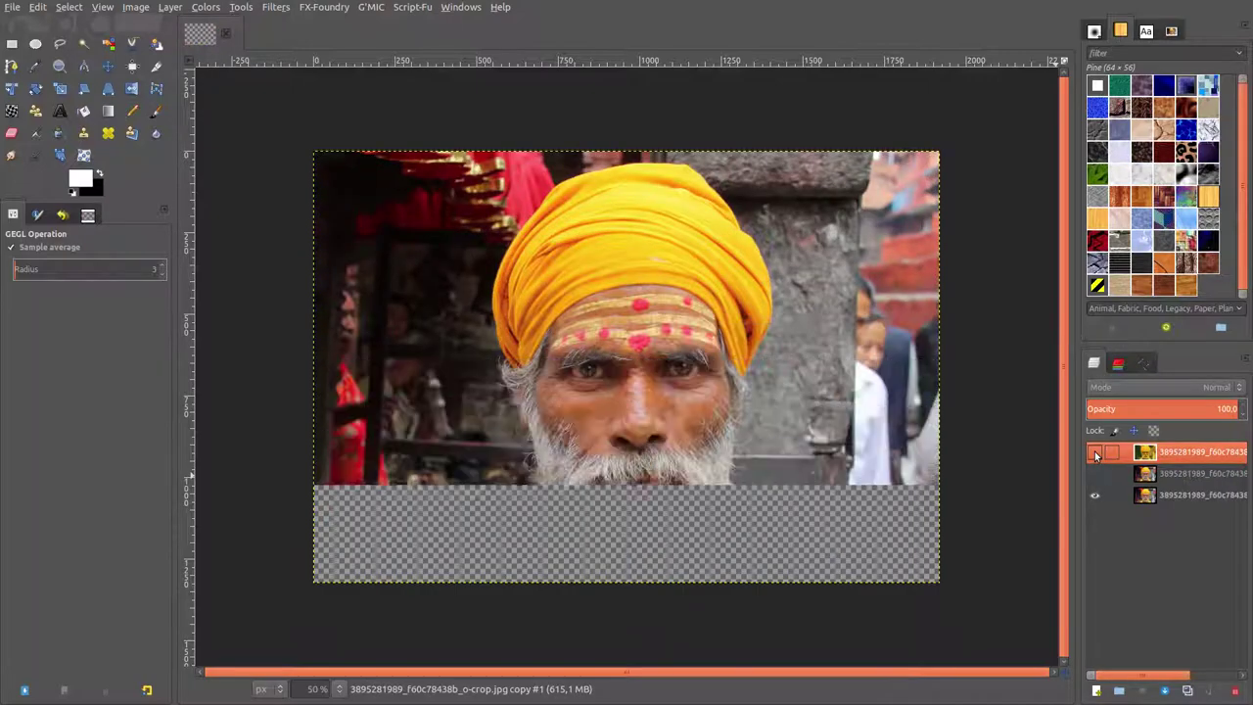
click(1094, 452)
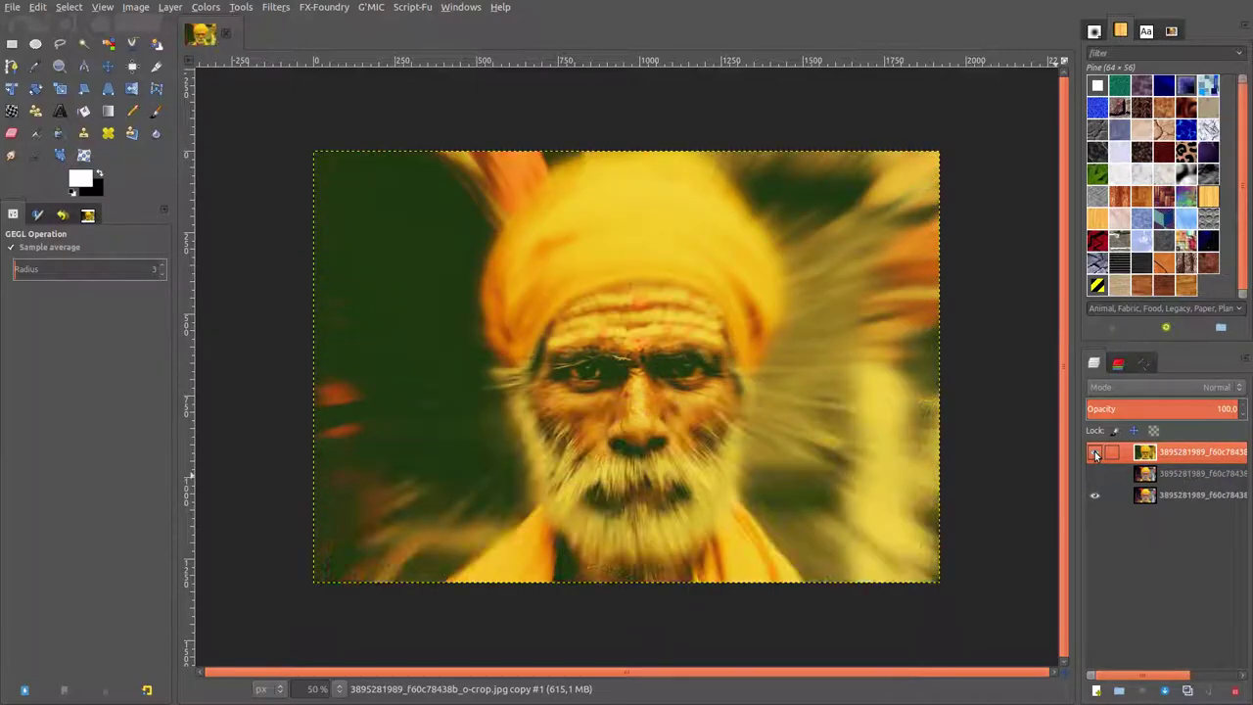
click(339, 689)
click(331, 621)
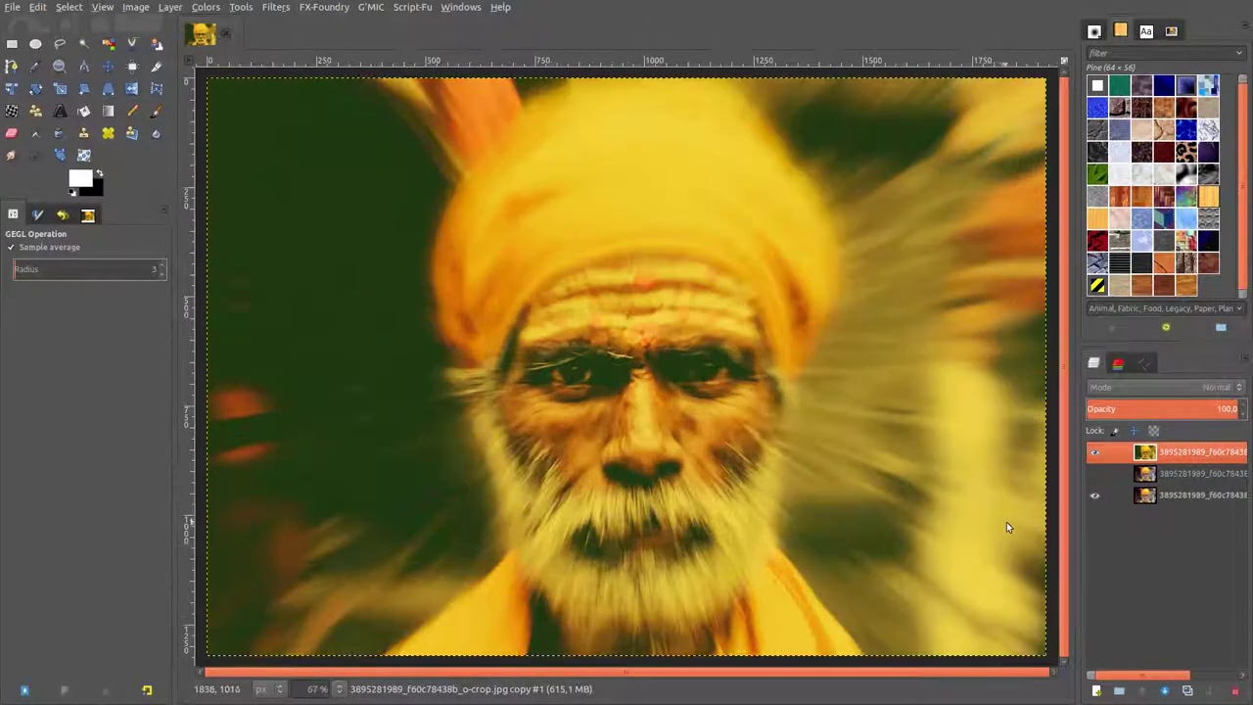
click(1096, 454)
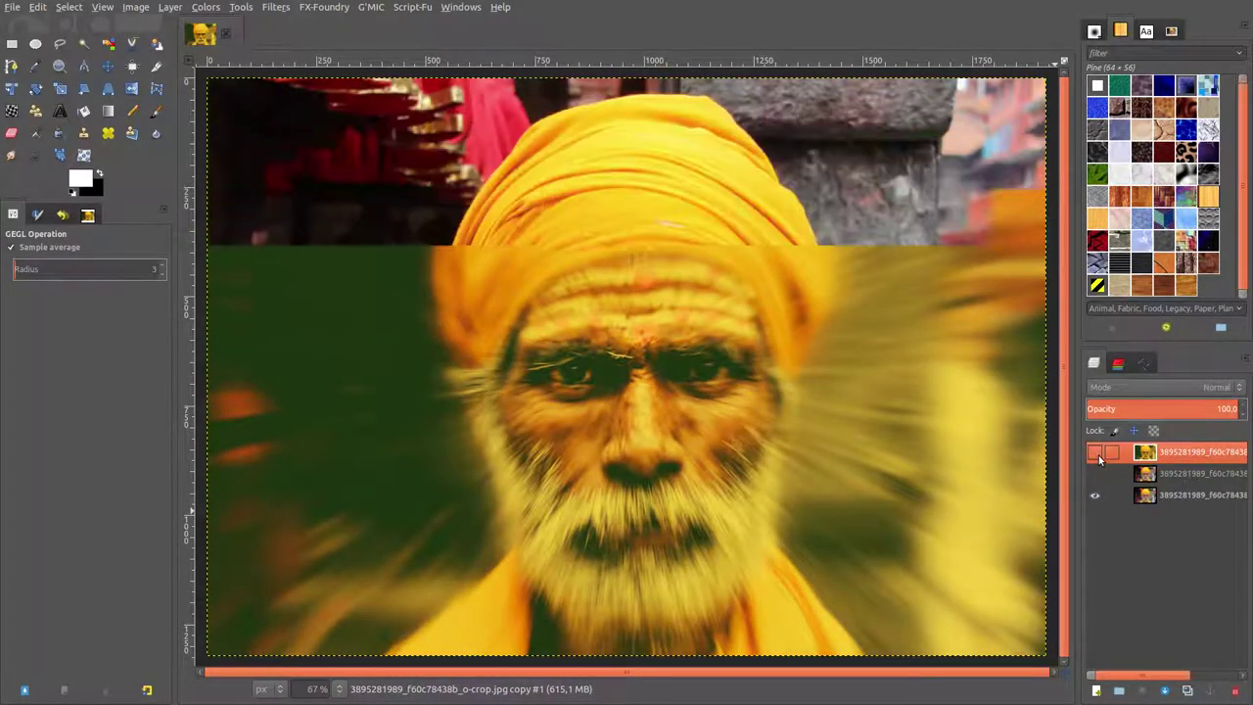
click(1095, 453)
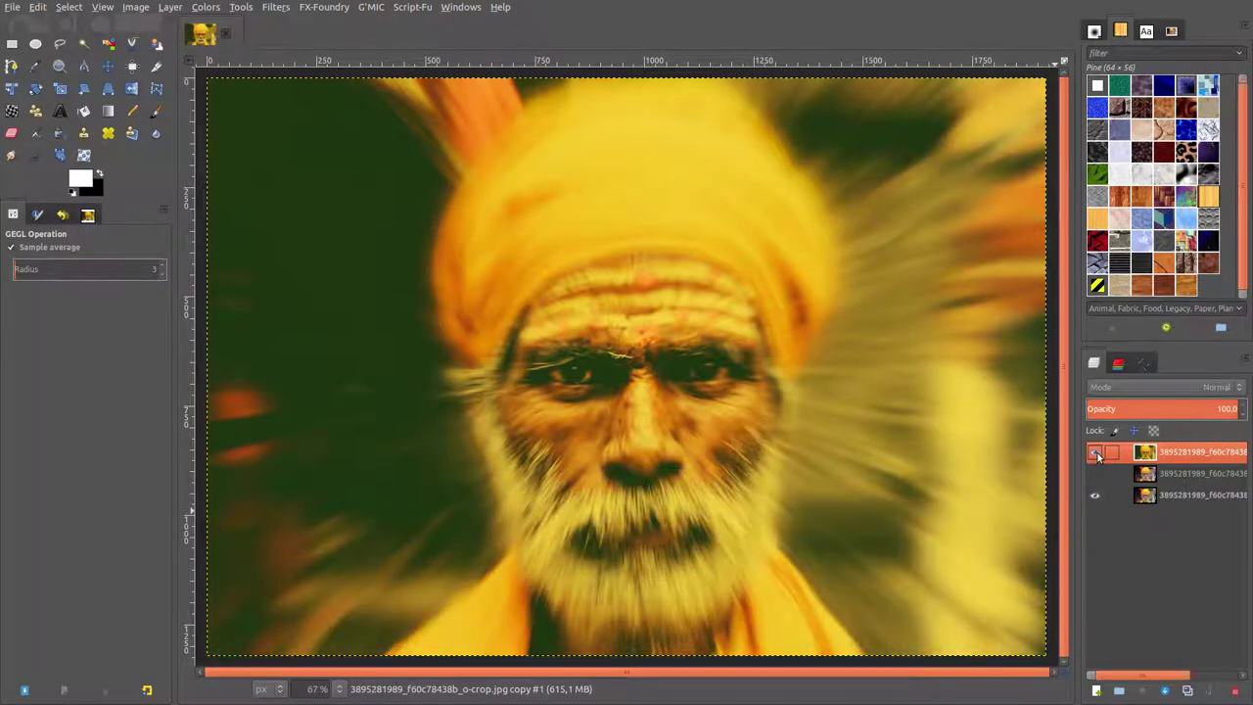
click(1095, 453)
click(1095, 453)
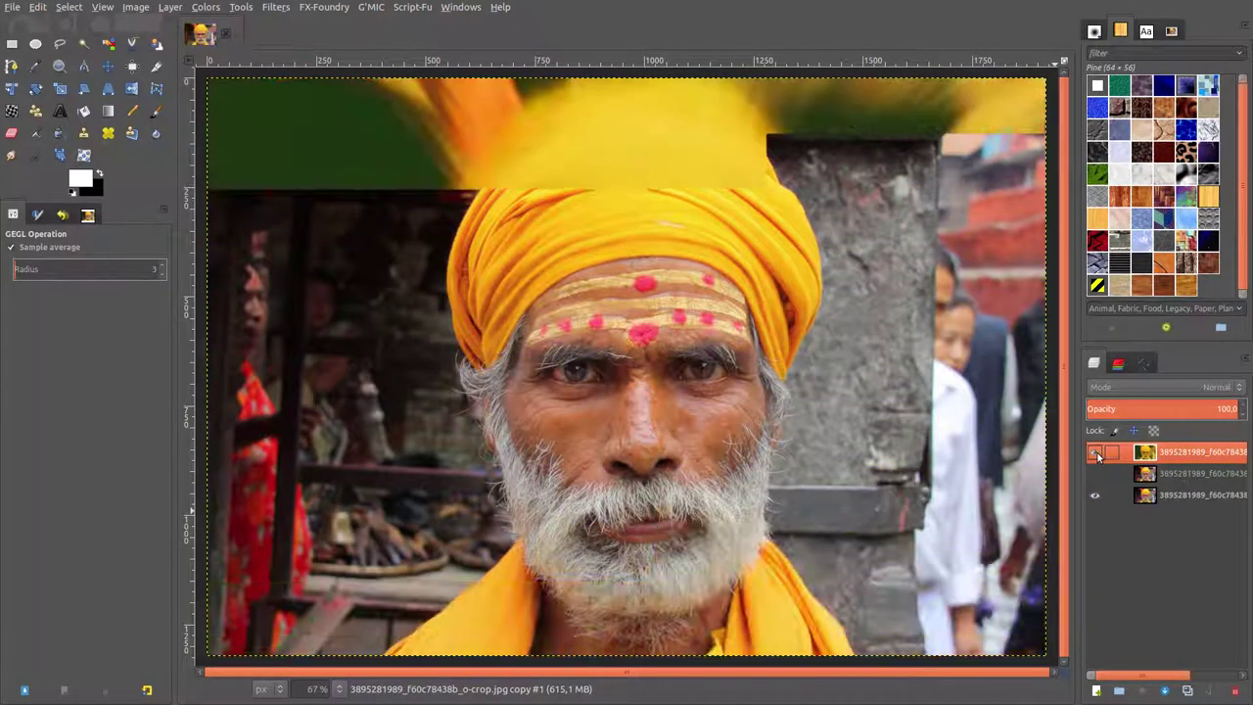
click(333, 688)
click(329, 641)
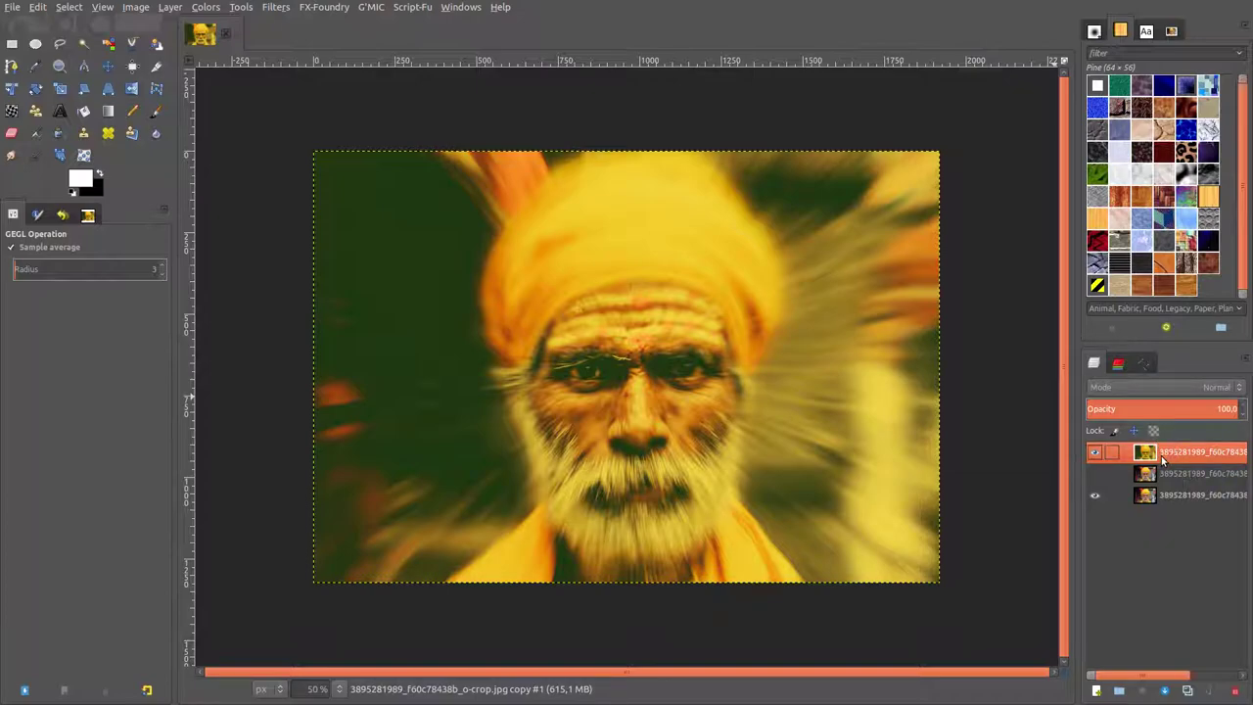
click(1095, 452)
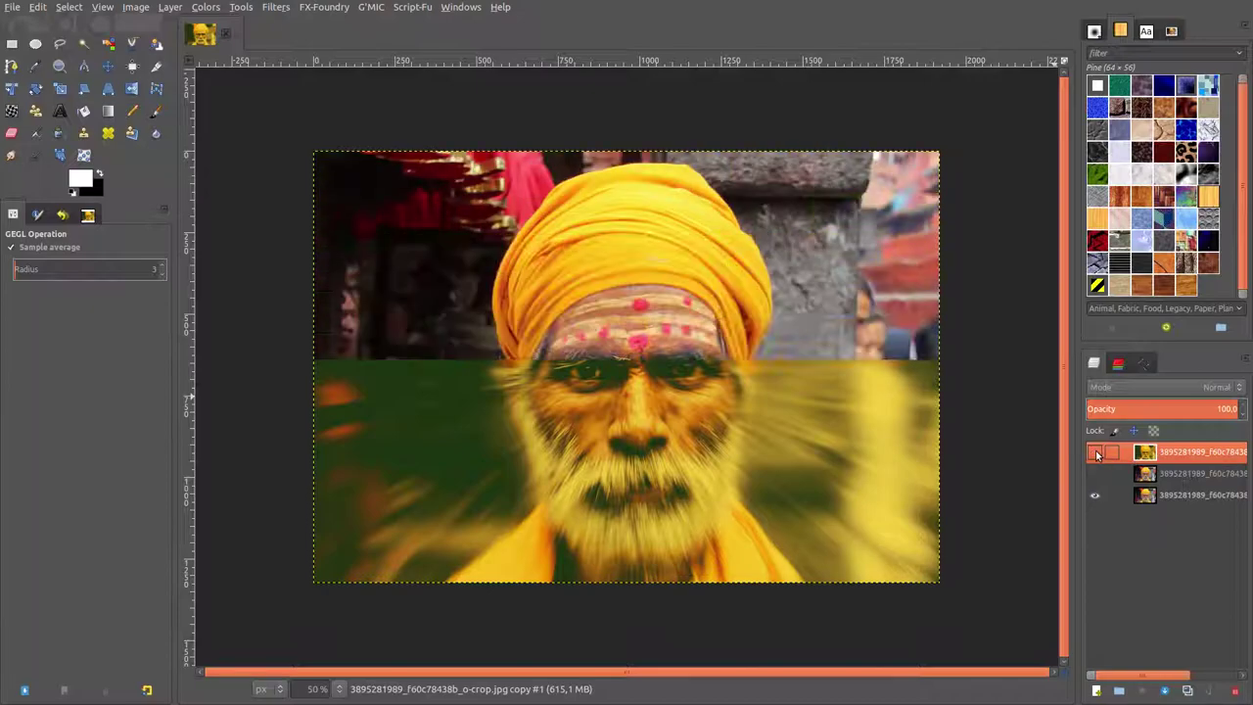
click(1095, 452)
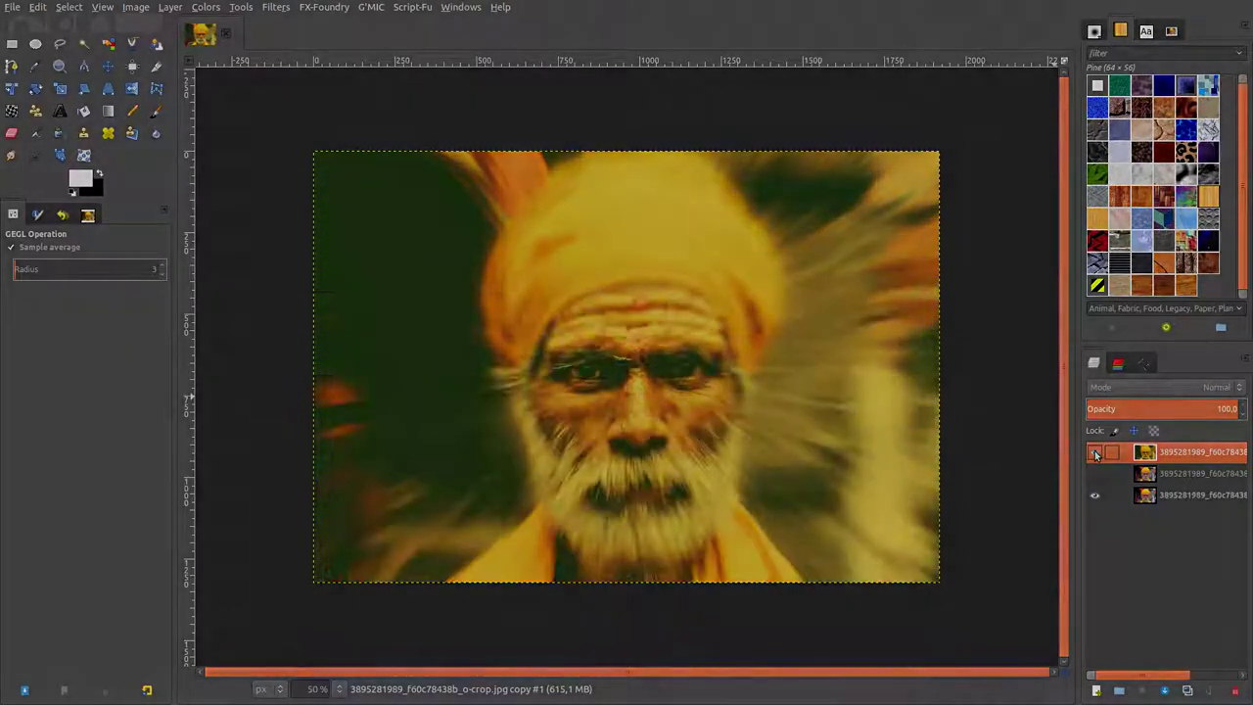